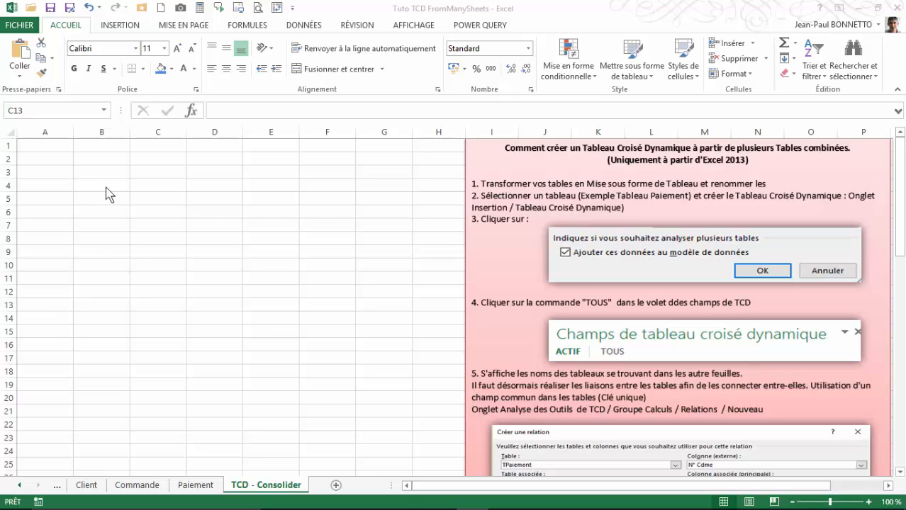
Step: Review the customer list on the Client sheet, including its N° Cdme column
{"action": "left_click", "coordinate": [106, 157]}
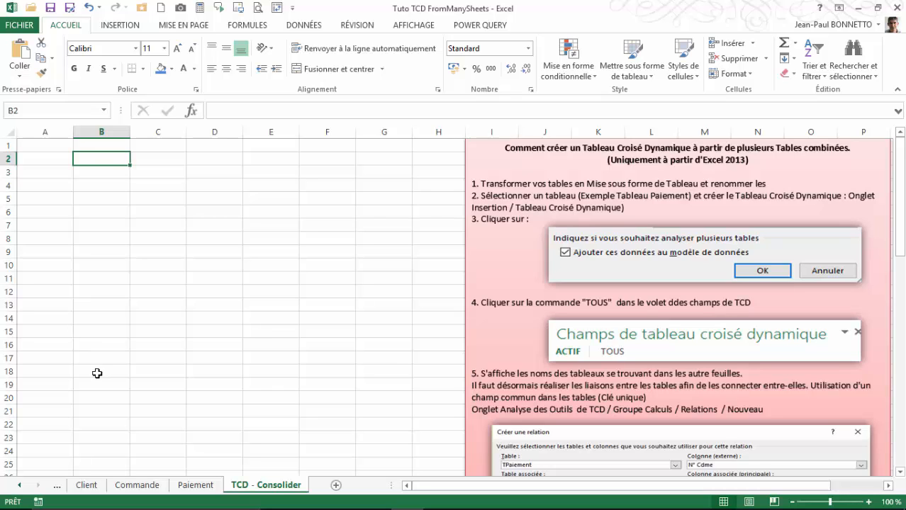
{"action": "left_click", "coordinate": [88, 488]}
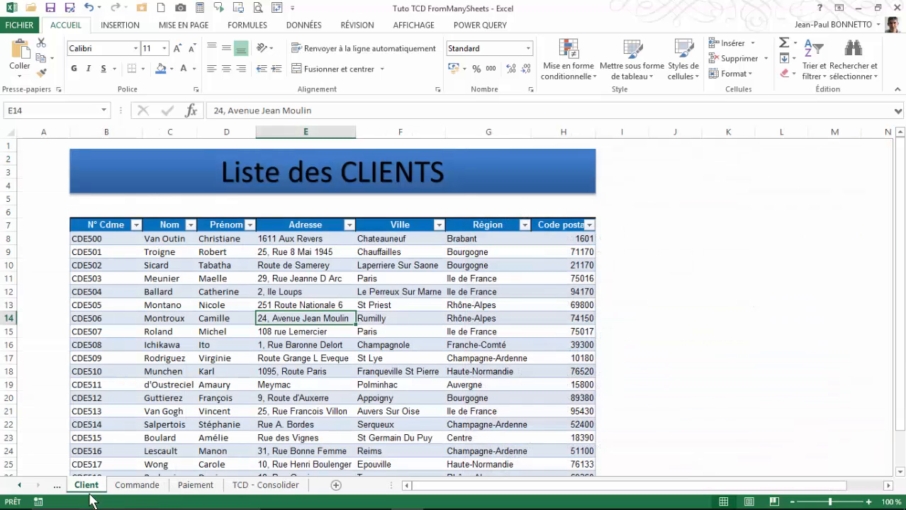
{"action": "left_click", "coordinate": [103, 263]}
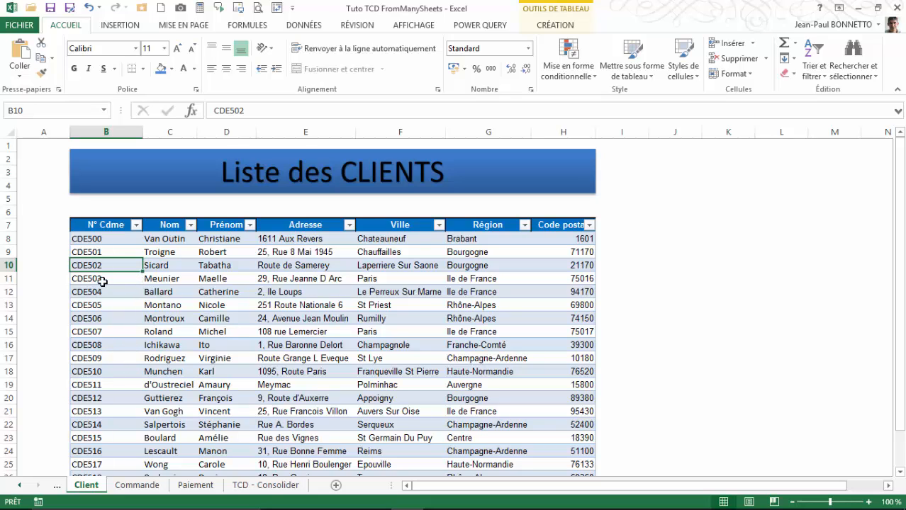
Step: Examine the N° Cdme, Date, Produit and Catégorie columns of the orders list on the Commande sheet
{"action": "left_click", "coordinate": [137, 485]}
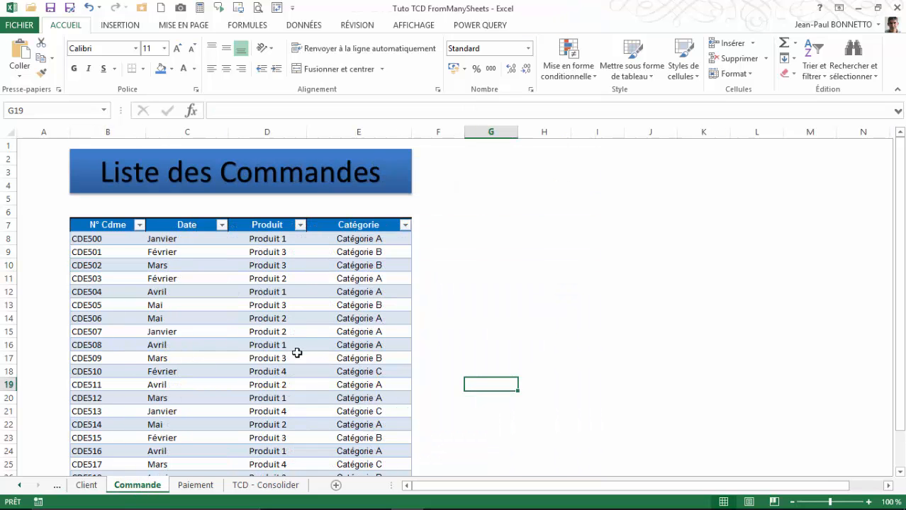
{"action": "left_click", "coordinate": [105, 242]}
{"action": "left_click", "coordinate": [173, 243]}
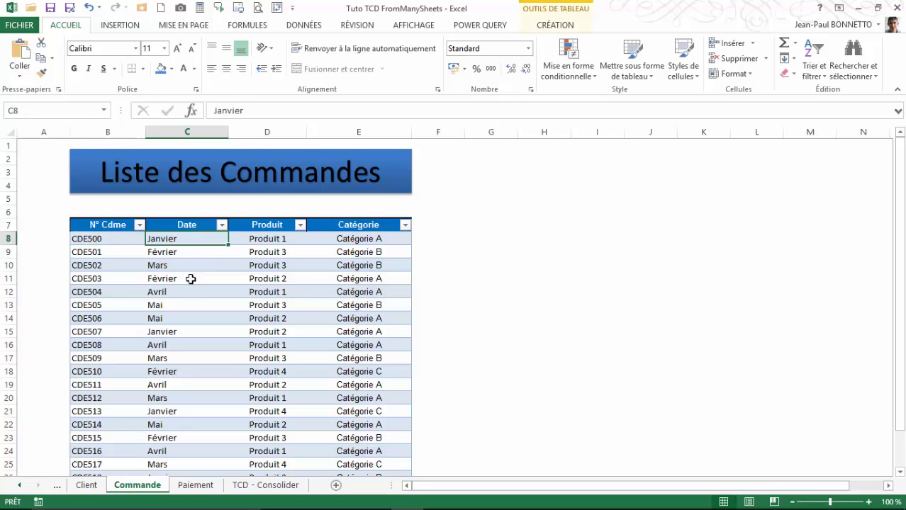
{"action": "left_click", "coordinate": [256, 240]}
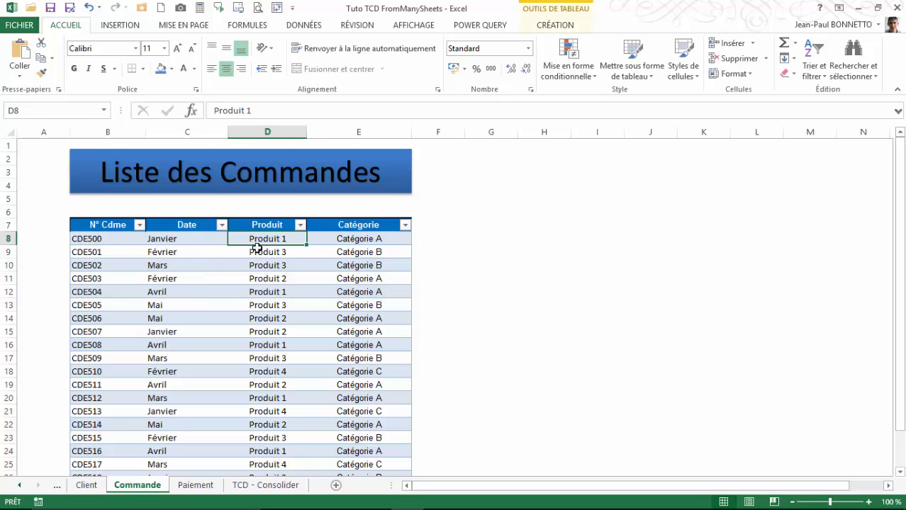
{"action": "left_click", "coordinate": [256, 266]}
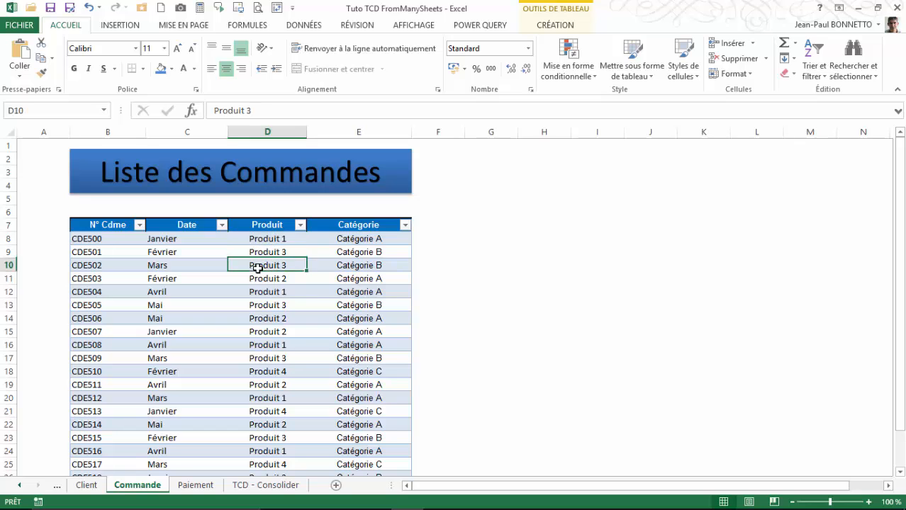
{"action": "left_click", "coordinate": [339, 242]}
{"action": "left_click", "coordinate": [94, 292]}
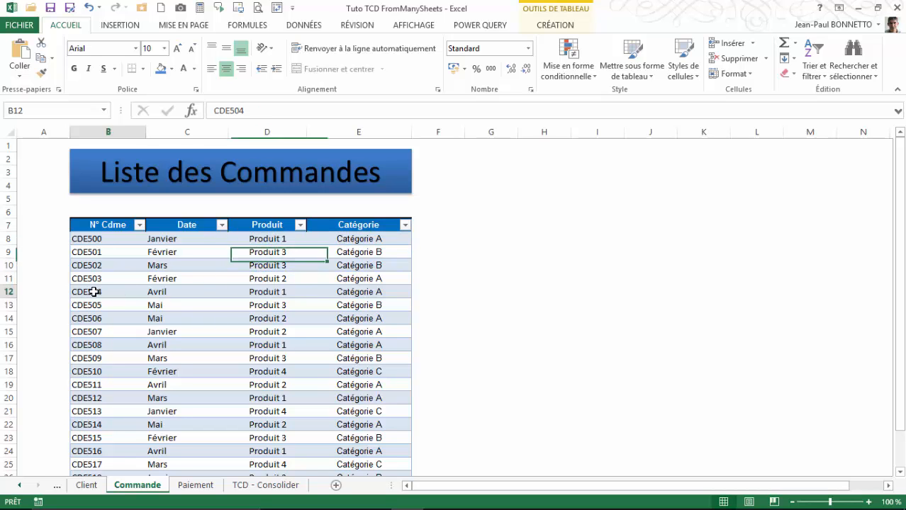
{"action": "left_click", "coordinate": [164, 291]}
{"action": "left_click", "coordinate": [257, 291]}
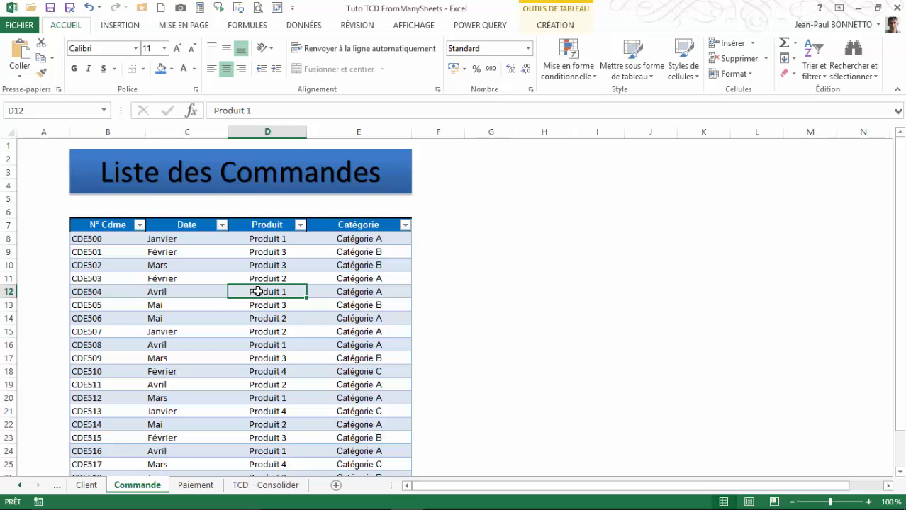
{"action": "left_click", "coordinate": [335, 292]}
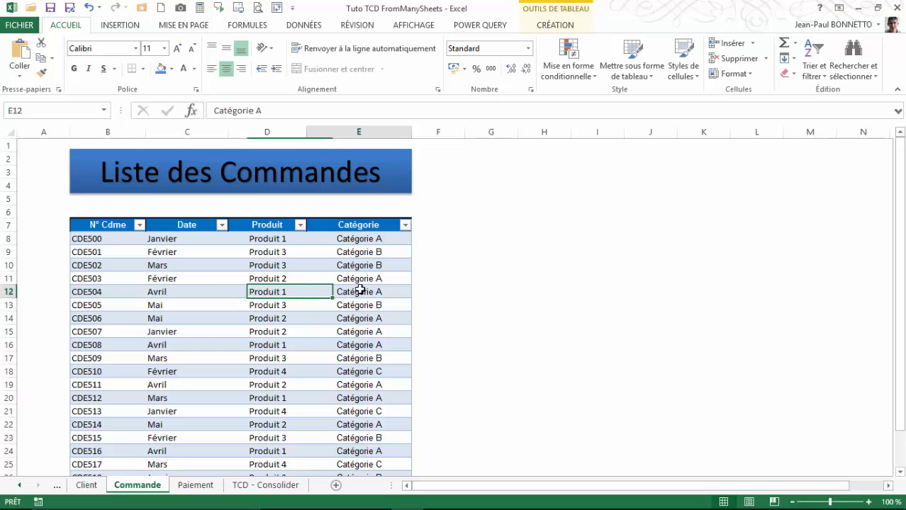
Step: Examine the order number, price, quantity, payment type and status columns of the order details on the Paiement sheet
{"action": "left_click", "coordinate": [197, 485]}
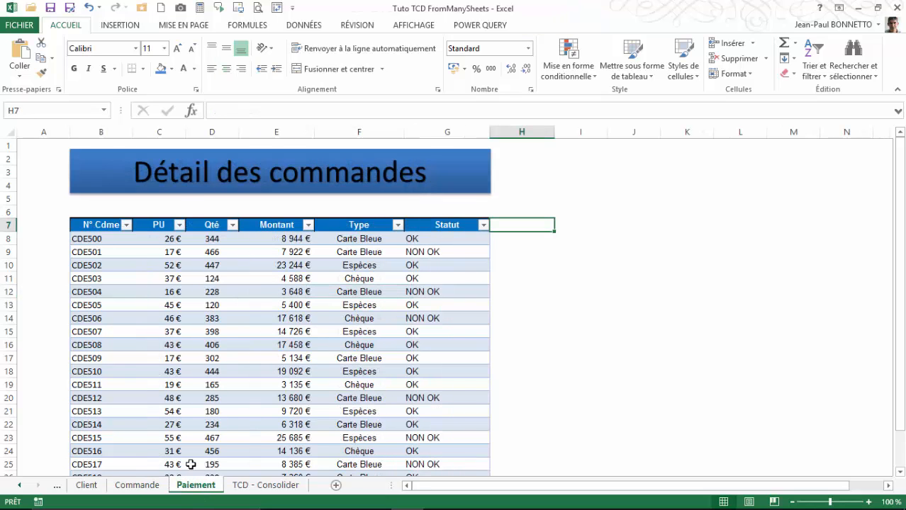
{"action": "left_click", "coordinate": [87, 290]}
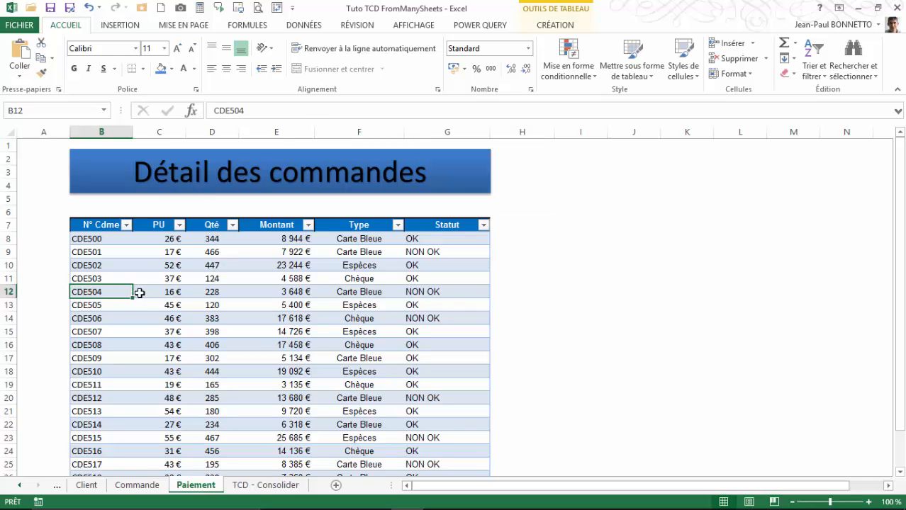
{"action": "left_click", "coordinate": [170, 291]}
{"action": "left_click", "coordinate": [203, 291]}
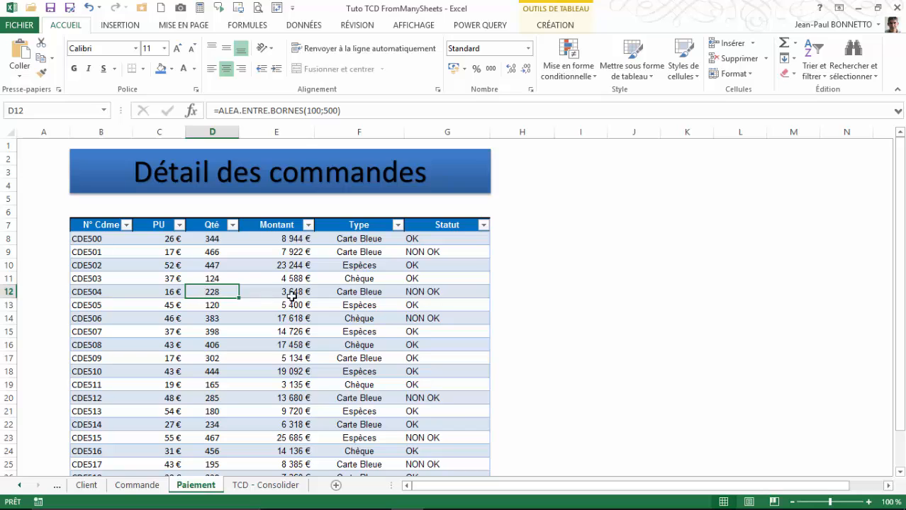
{"action": "left_click", "coordinate": [351, 291]}
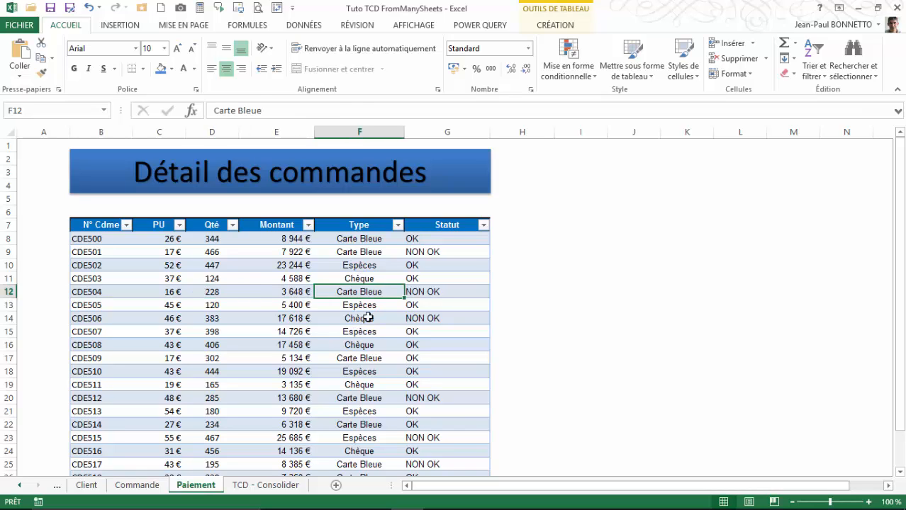
{"action": "left_click", "coordinate": [428, 301]}
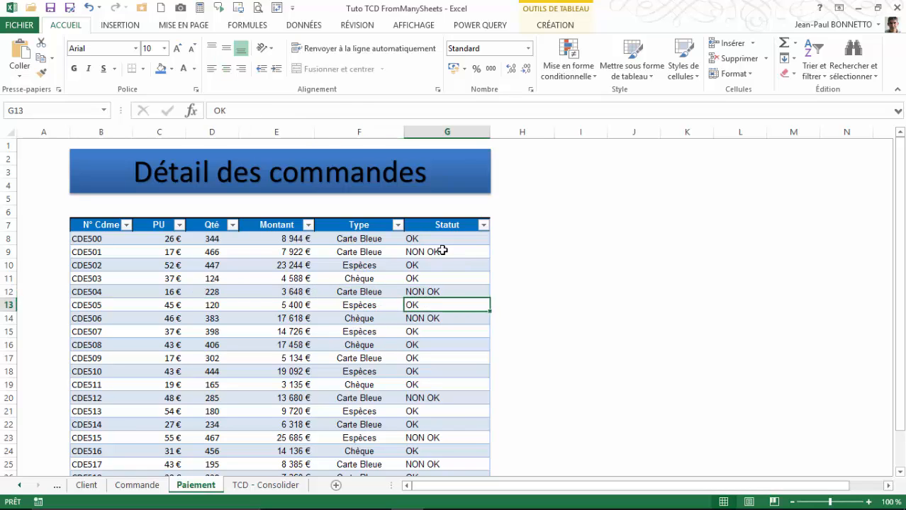
{"action": "left_click", "coordinate": [431, 265]}
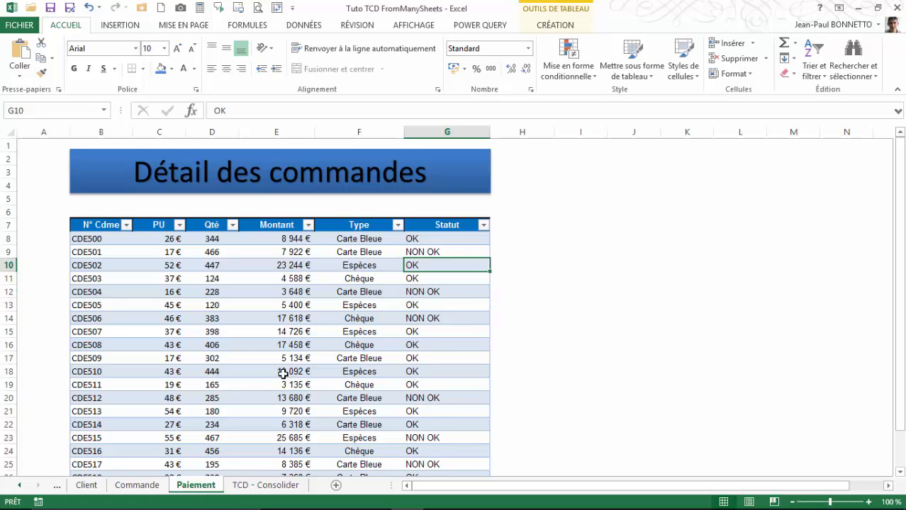
Step: Go through the Client, Commande and Paiement sheets in turn to compare the three source tables
{"action": "left_click", "coordinate": [89, 486]}
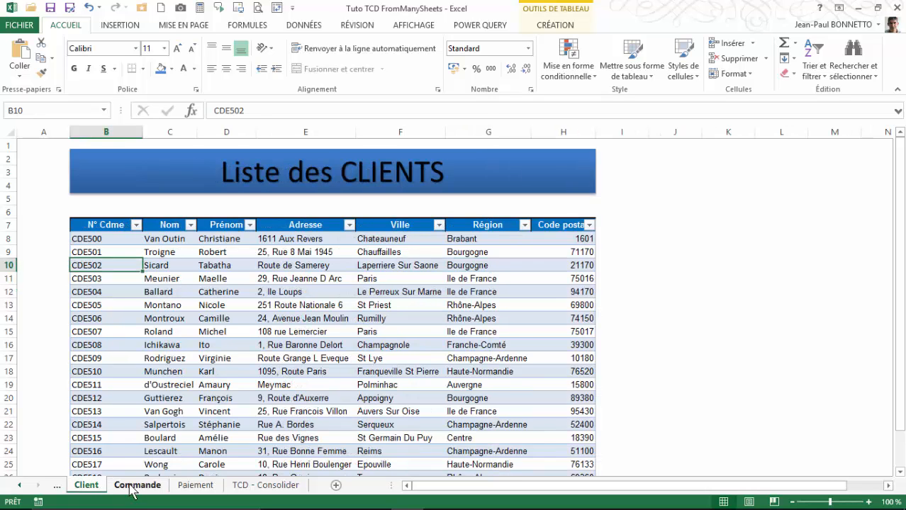
{"action": "left_click", "coordinate": [136, 485]}
{"action": "left_click", "coordinate": [193, 486]}
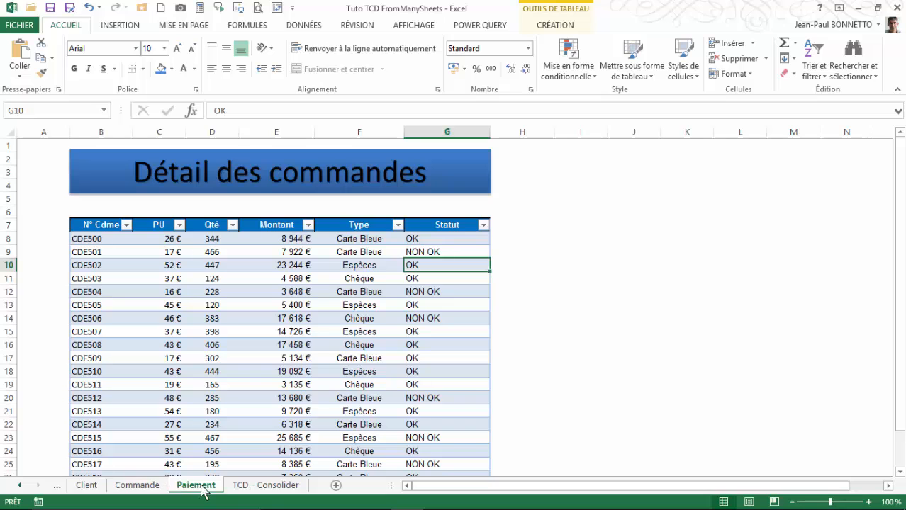
Step: Colour the subtitle "(Uniquement à partir d'Excel 2013)" red in the instruction text box on the TCD - Consolider sheet
{"action": "left_click", "coordinate": [261, 485]}
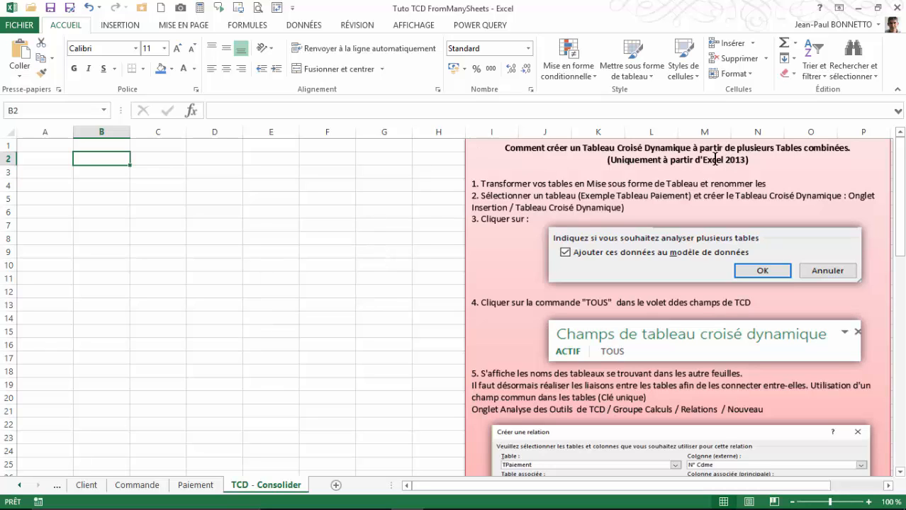
{"action": "left_click", "coordinate": [750, 161]}
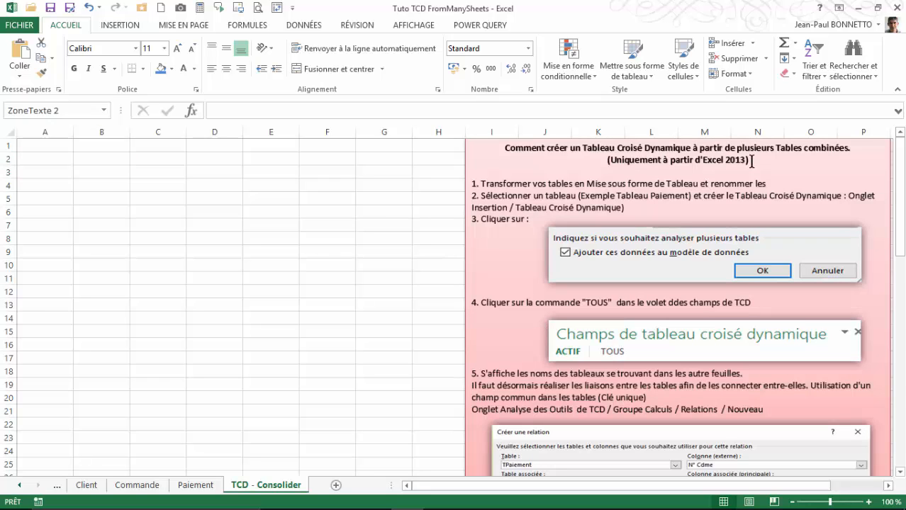
{"action": "left_click_drag", "start_coordinate": [750, 161], "coordinate": [584, 154]}
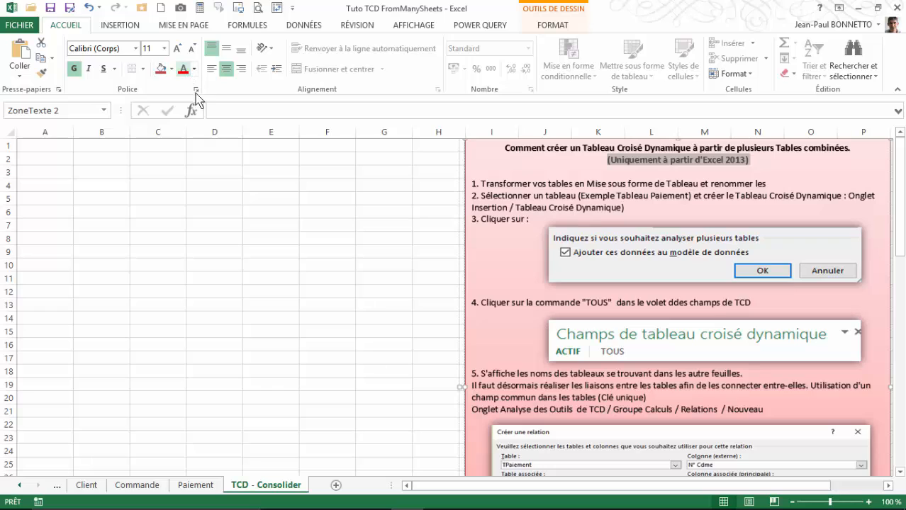
{"action": "left_click", "coordinate": [433, 175]}
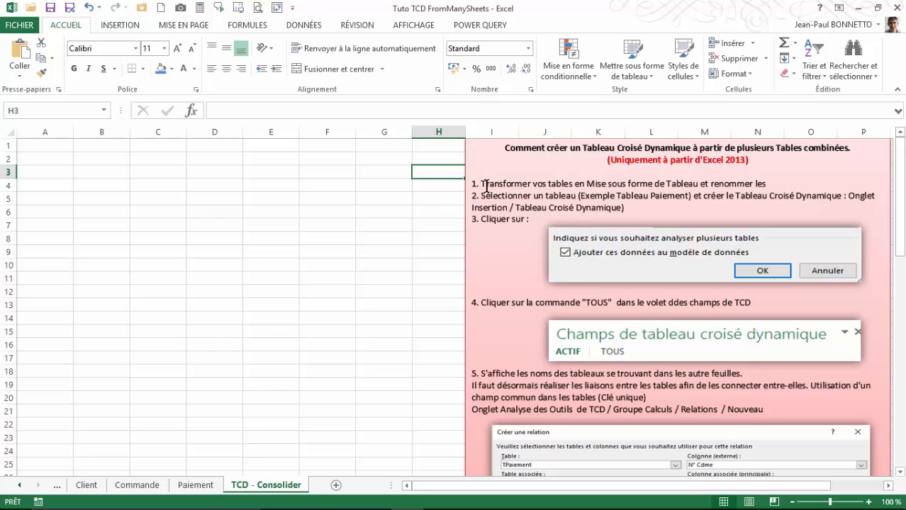
Step: Check whether the lists on the Client and Commande sheets are formatted as tables
{"action": "left_click", "coordinate": [95, 487]}
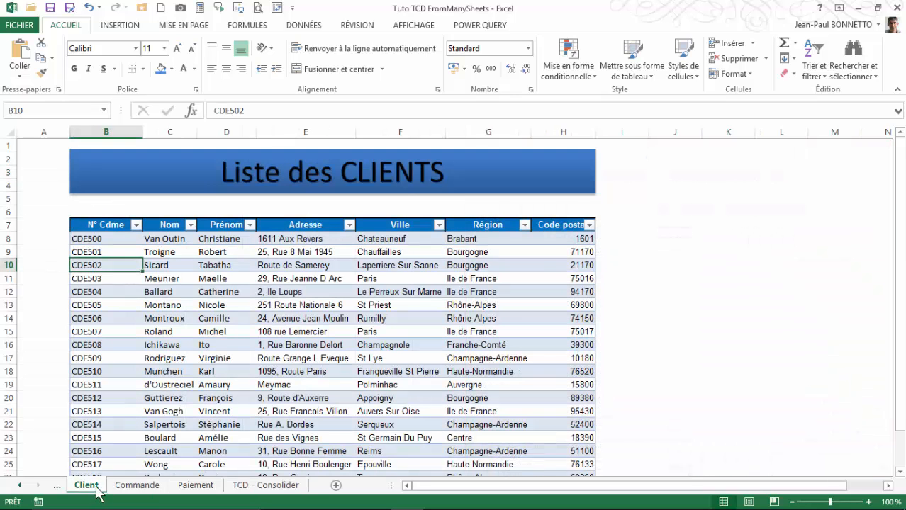
{"action": "left_click", "coordinate": [243, 287]}
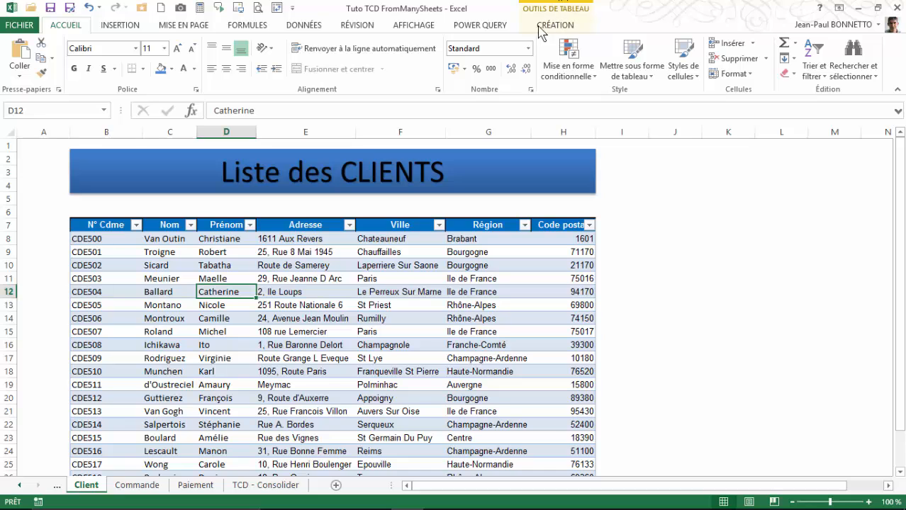
{"action": "left_click", "coordinate": [137, 485]}
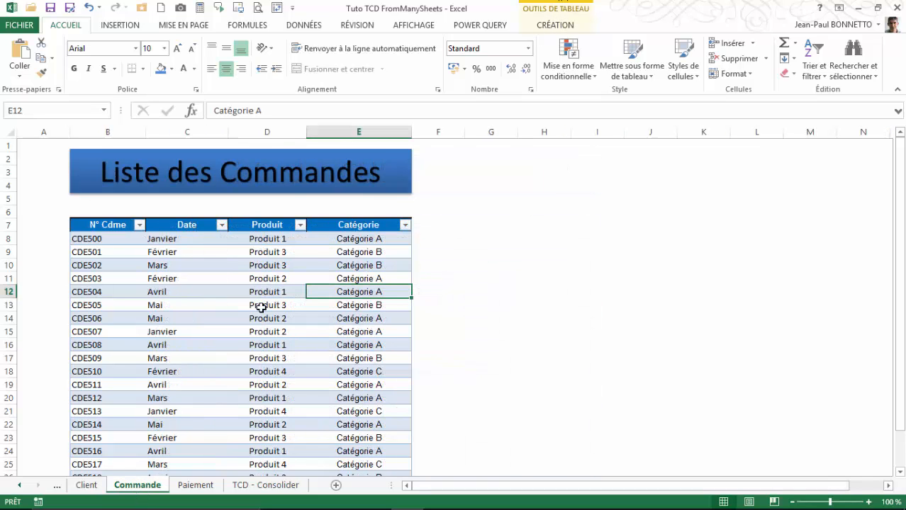
{"action": "left_click", "coordinate": [262, 276]}
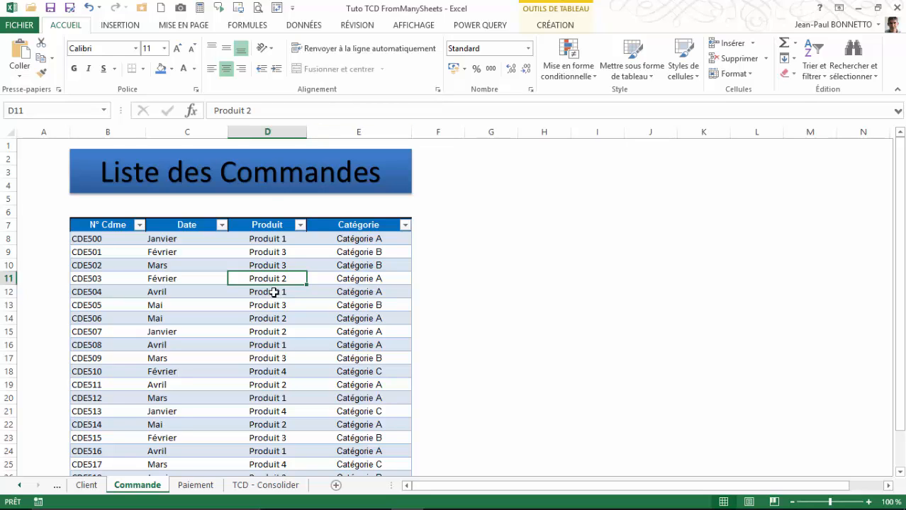
{"action": "left_click_drag", "start_coordinate": [270, 287], "coordinate": [161, 277]}
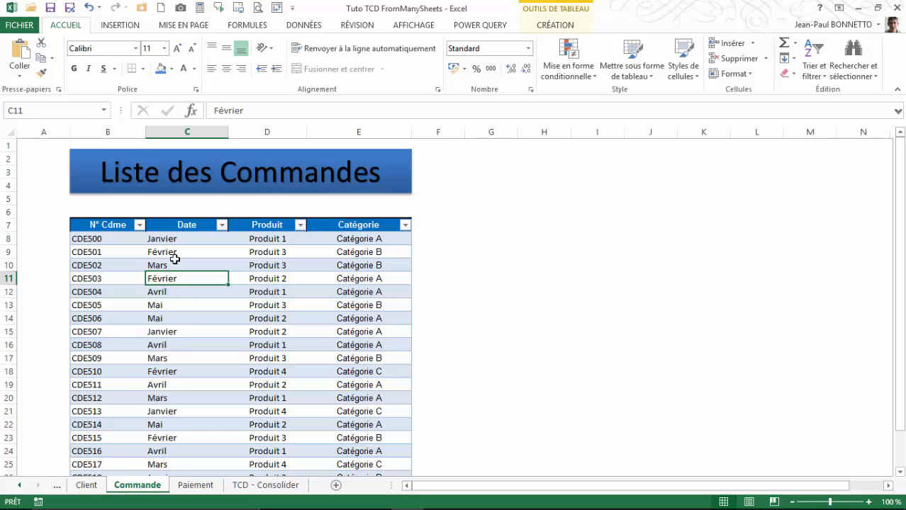
Step: Look at the commands for turning the Commande list into a table, including the table style gallery, without applying a style
{"action": "left_click", "coordinate": [131, 25]}
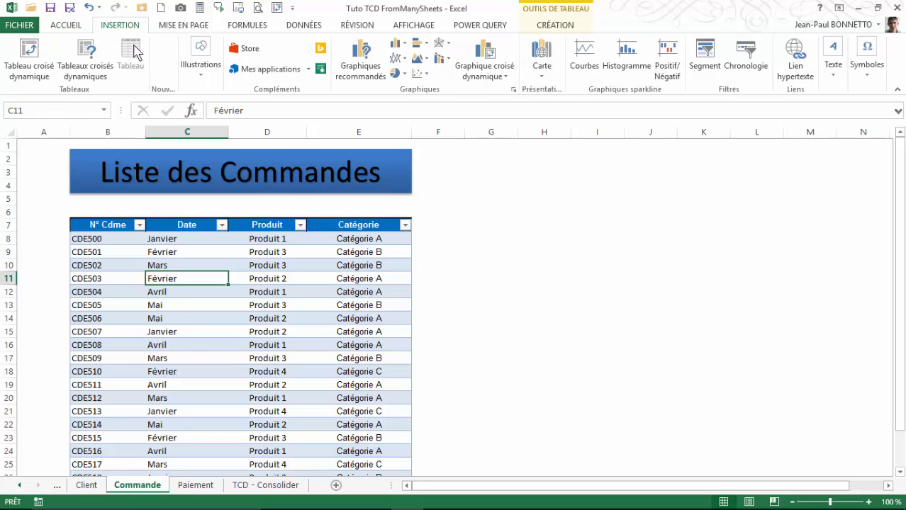
{"action": "left_click", "coordinate": [231, 253]}
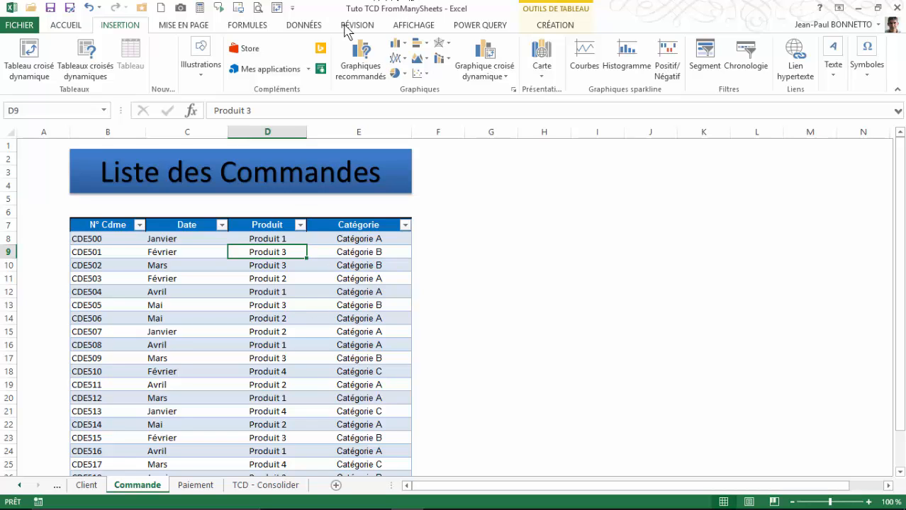
{"action": "left_click", "coordinate": [65, 26]}
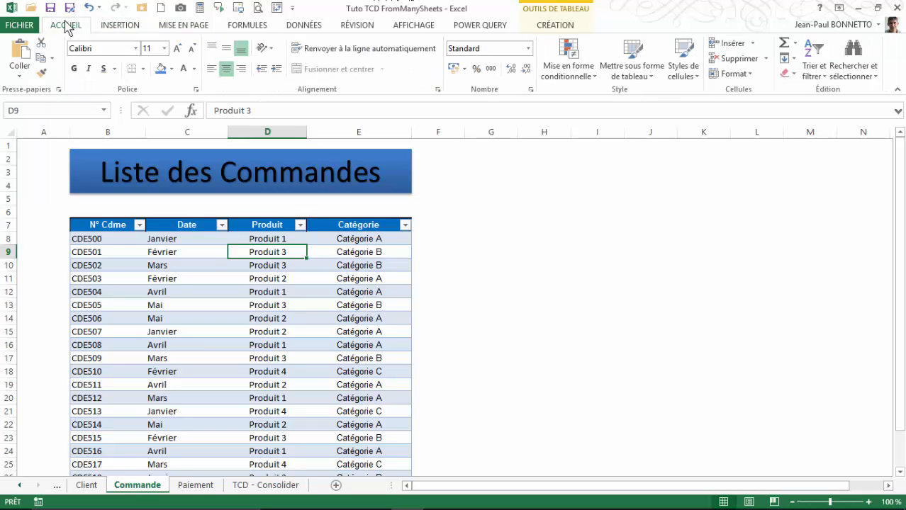
{"action": "left_click", "coordinate": [631, 67]}
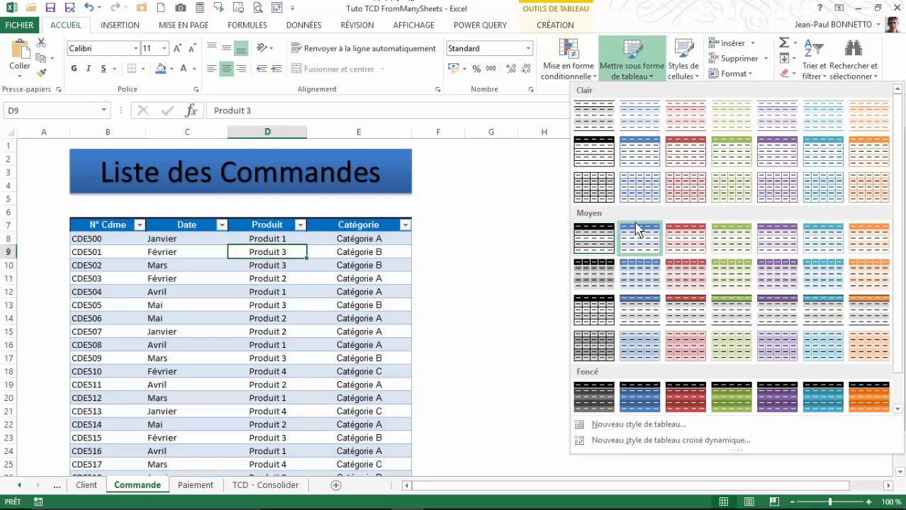
{"action": "left_click", "coordinate": [152, 267]}
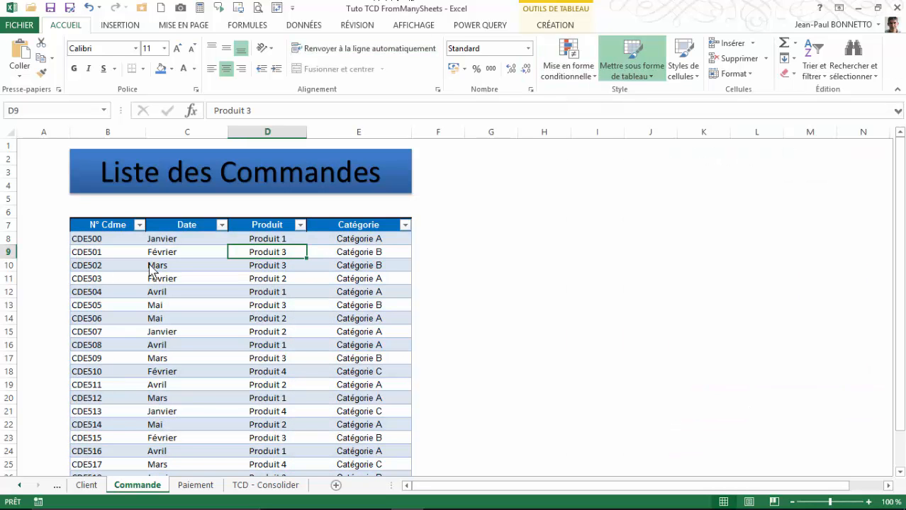
{"action": "left_click", "coordinate": [157, 252]}
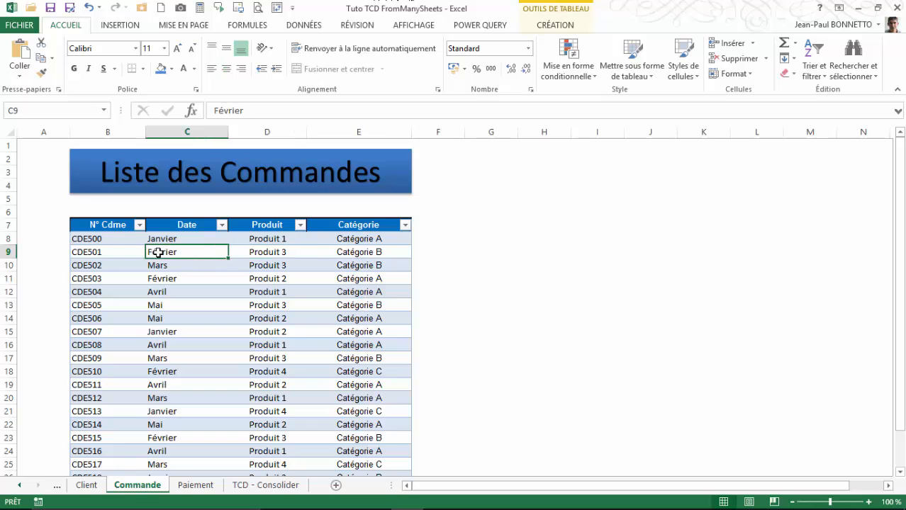
Step: Check the names assigned to the tables on the Commande and Paiement sheets
{"action": "left_click", "coordinate": [555, 26]}
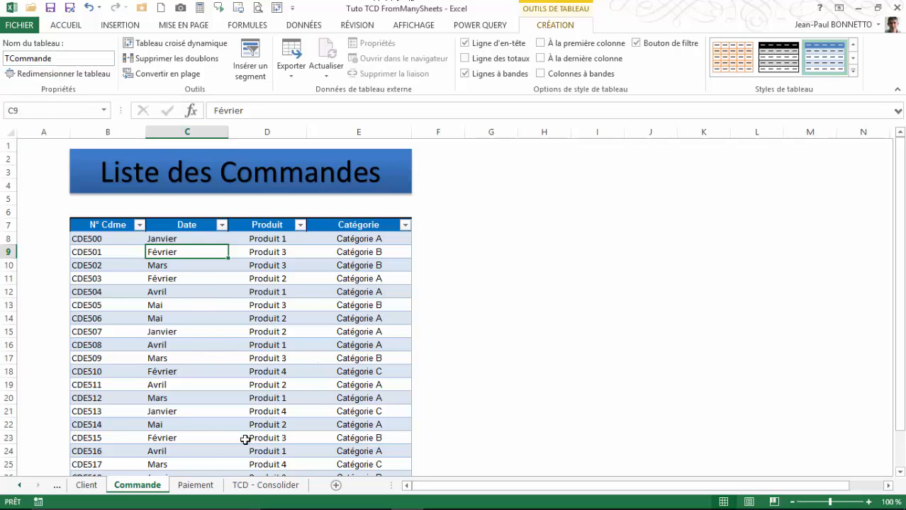
{"action": "left_click", "coordinate": [204, 486]}
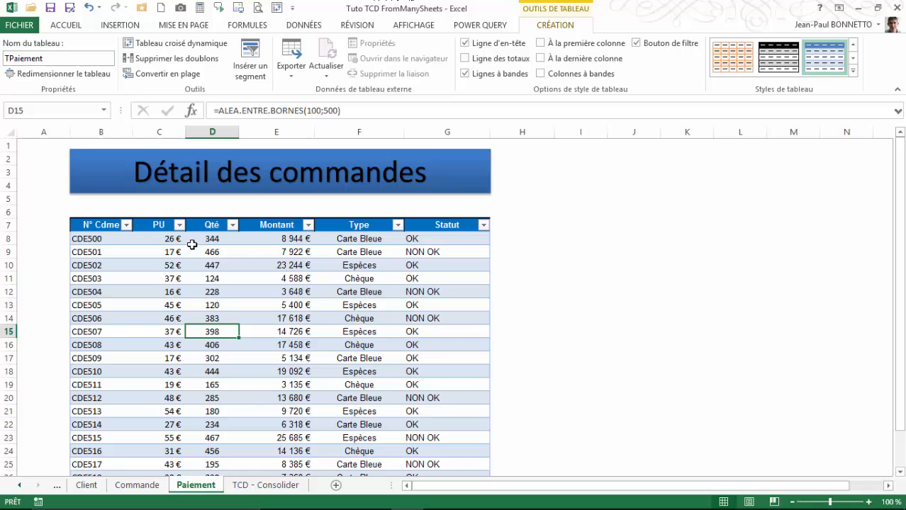
Step: Check the table names on the Paiement and Client sheets against the instructions on the TCD - Consolider sheet
{"action": "left_click", "coordinate": [68, 59]}
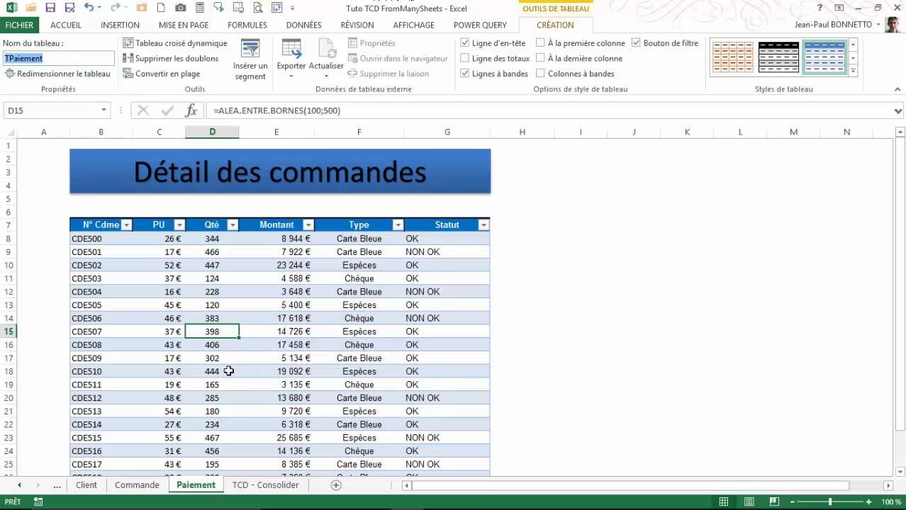
{"action": "left_click", "coordinate": [252, 486]}
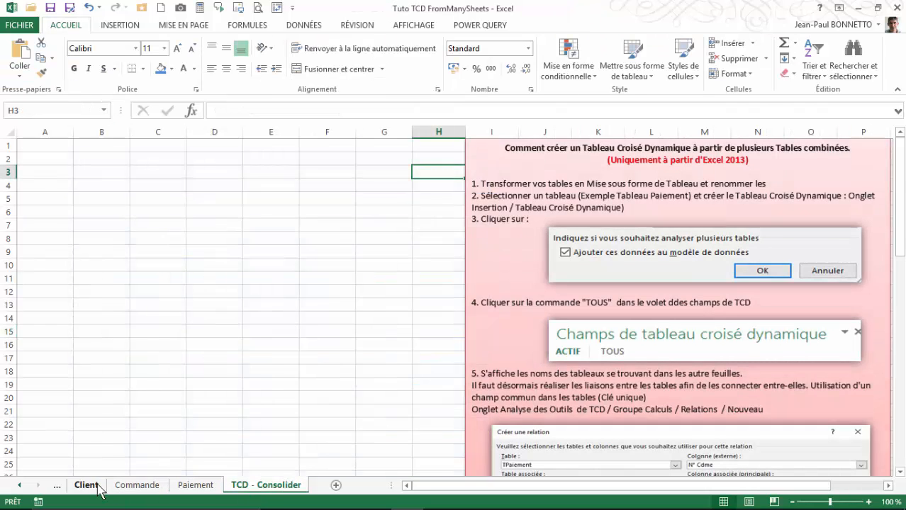
{"action": "left_click", "coordinate": [87, 486]}
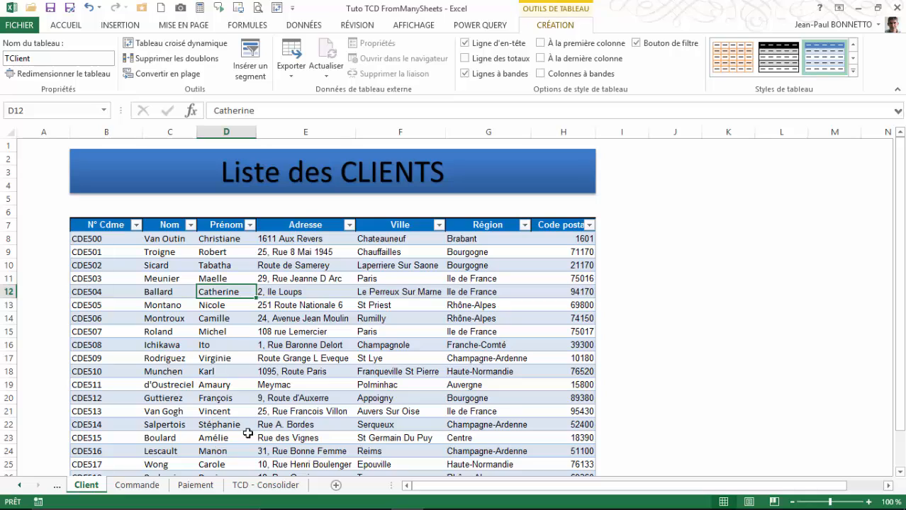
{"action": "left_click", "coordinate": [241, 487]}
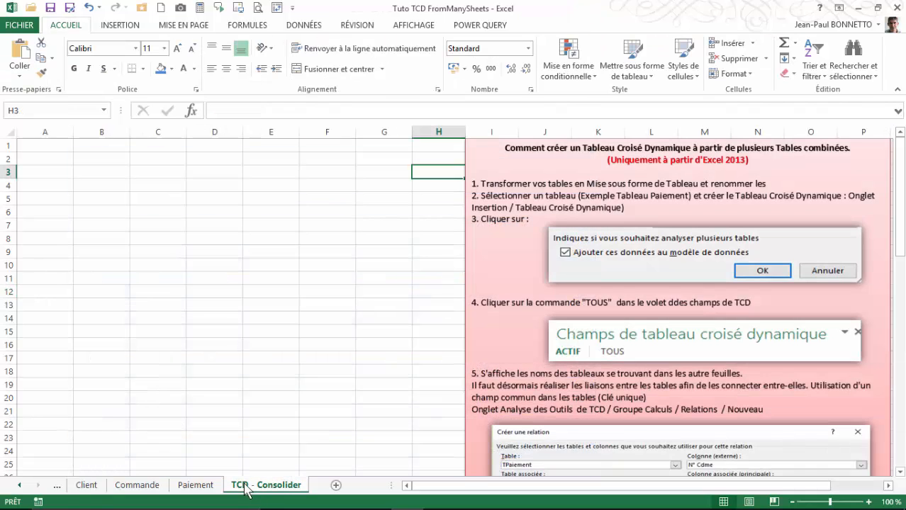
{"action": "left_click", "coordinate": [202, 486]}
{"action": "left_click", "coordinate": [273, 486]}
Step: Start a pivot table from the TPaiement table, choosing an existing worksheet as destination and adding the data to the data model
{"action": "left_click", "coordinate": [193, 484]}
{"action": "left_click", "coordinate": [205, 341]}
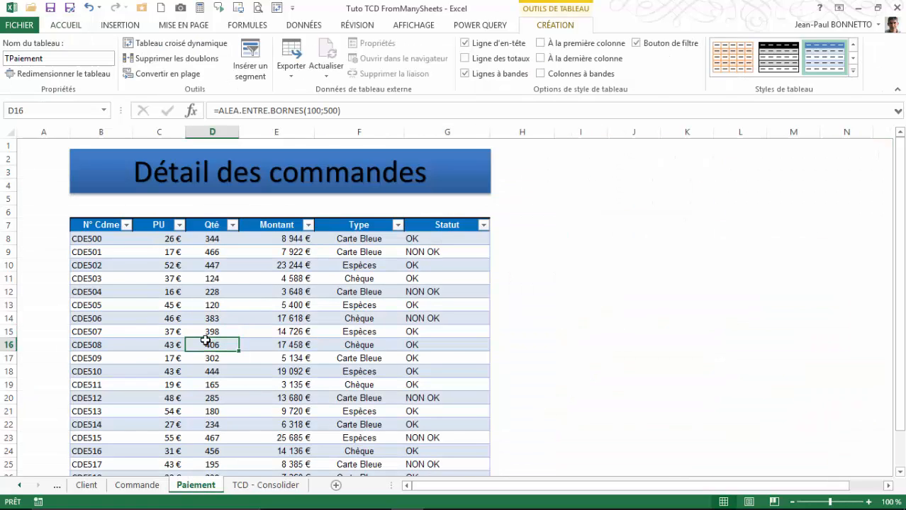
{"action": "left_click", "coordinate": [121, 27]}
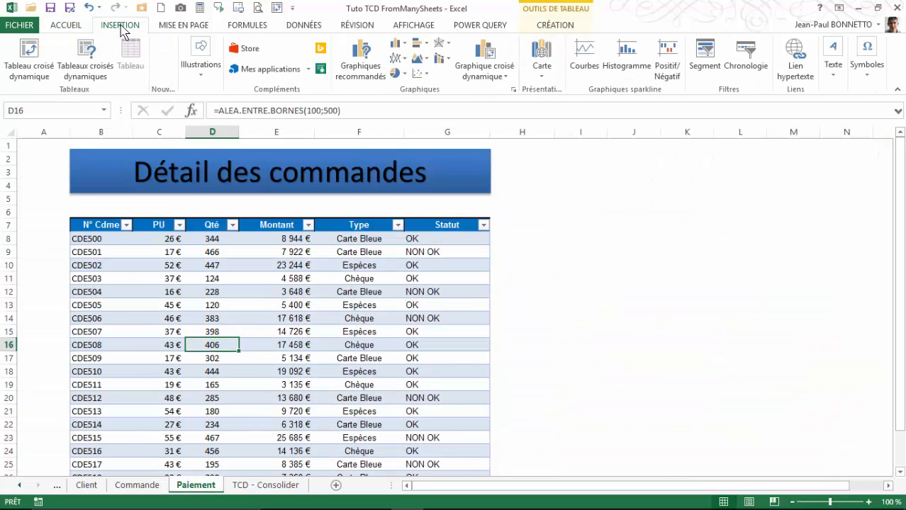
{"action": "left_click", "coordinate": [29, 57]}
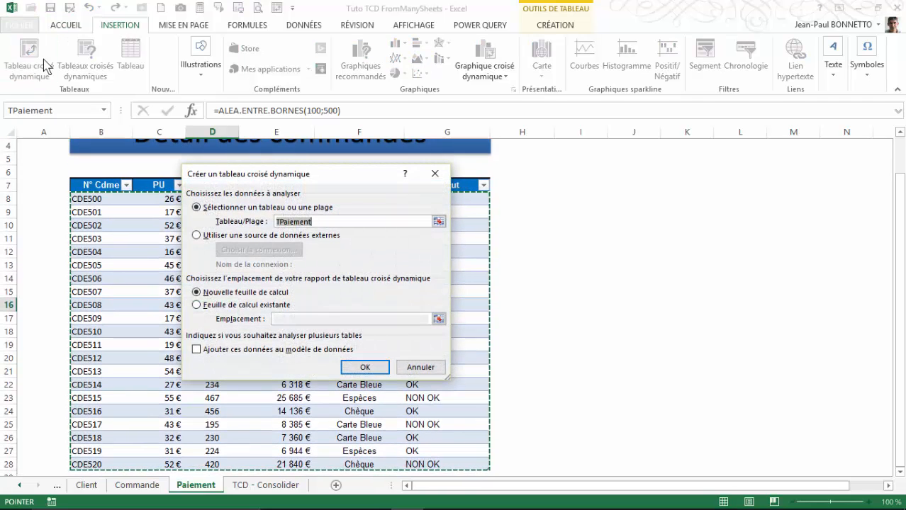
{"action": "left_click_drag", "start_coordinate": [342, 178], "coordinate": [689, 196]}
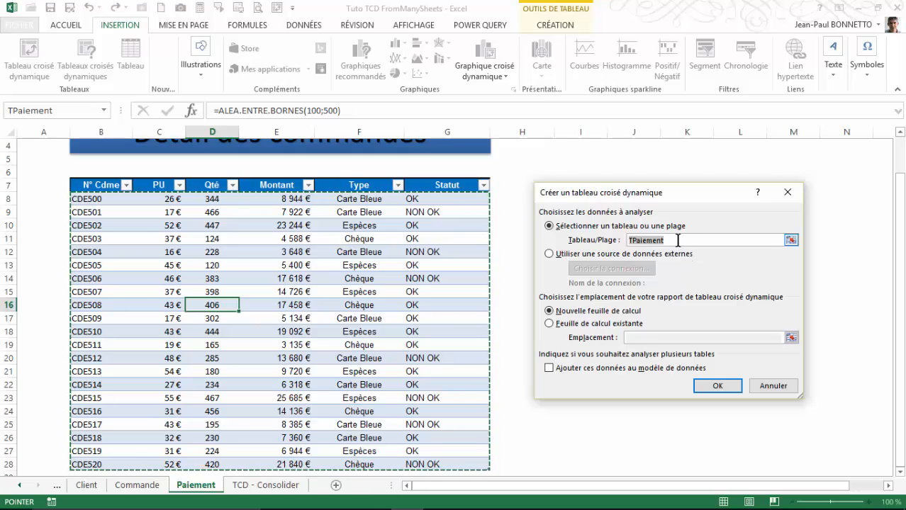
{"action": "left_click", "coordinate": [549, 324]}
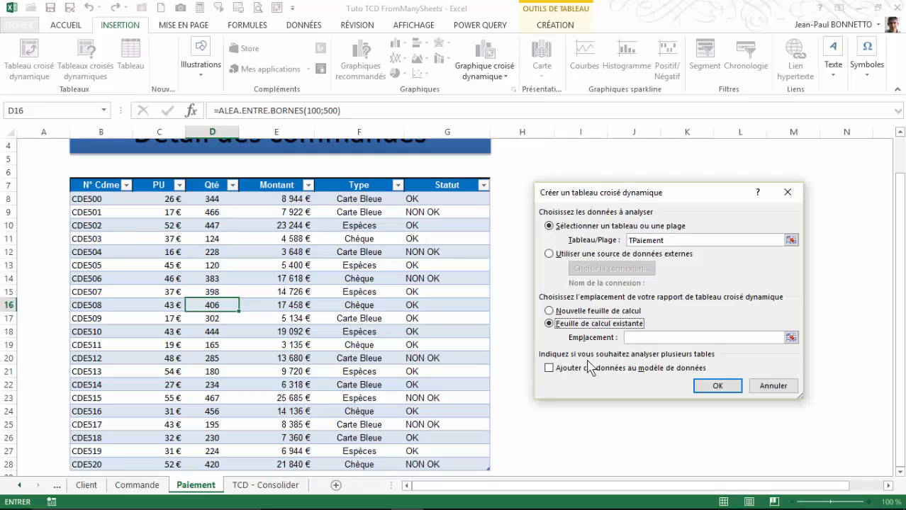
{"action": "left_click", "coordinate": [550, 368]}
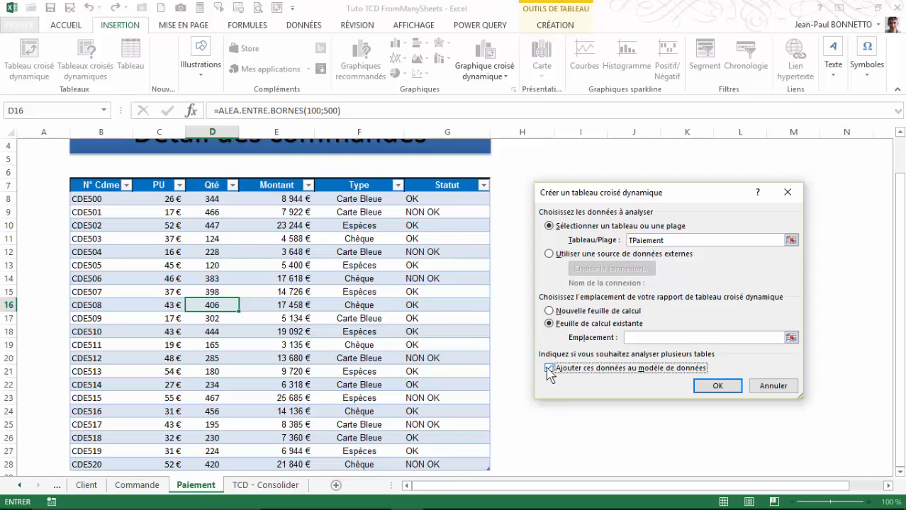
Step: Set the pivot table's location to cell A1 of the TCD - Consolider sheet and create it
{"action": "left_click", "coordinate": [641, 338]}
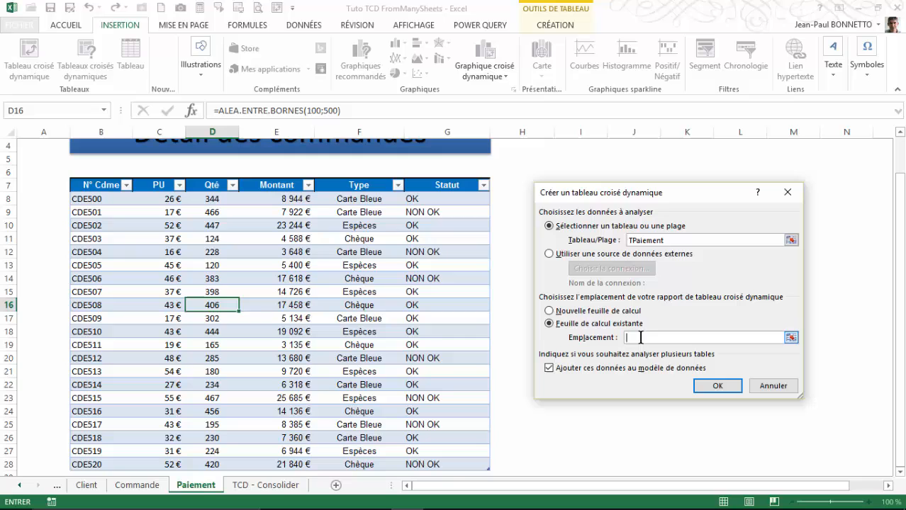
{"action": "left_click", "coordinate": [790, 339]}
{"action": "left_click", "coordinate": [268, 485]}
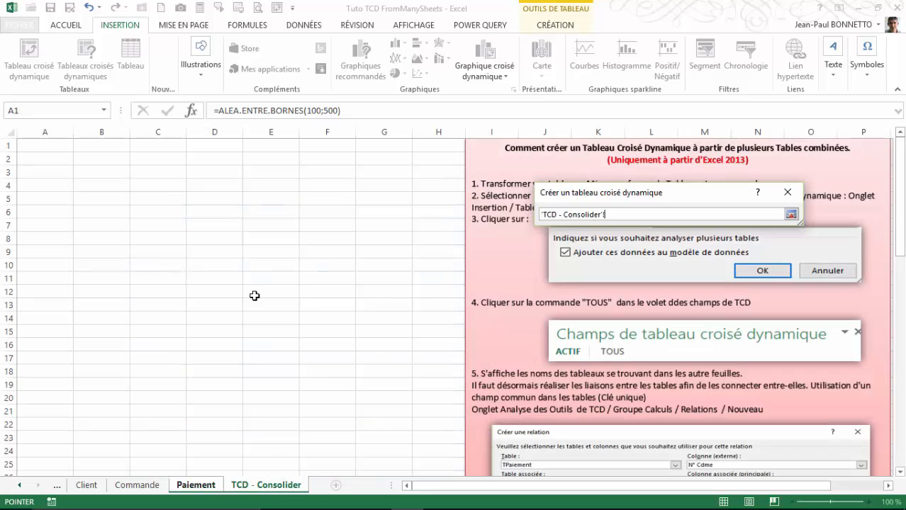
{"action": "left_click", "coordinate": [50, 146]}
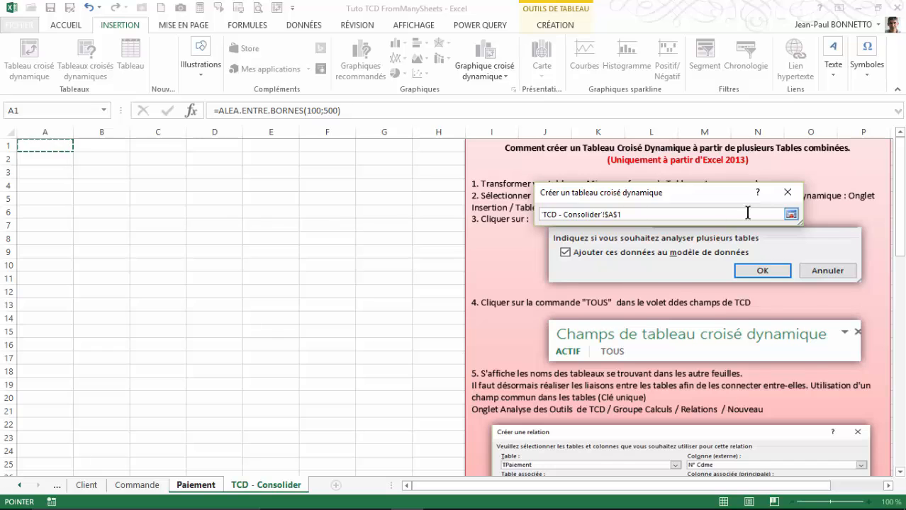
{"action": "left_click", "coordinate": [791, 215]}
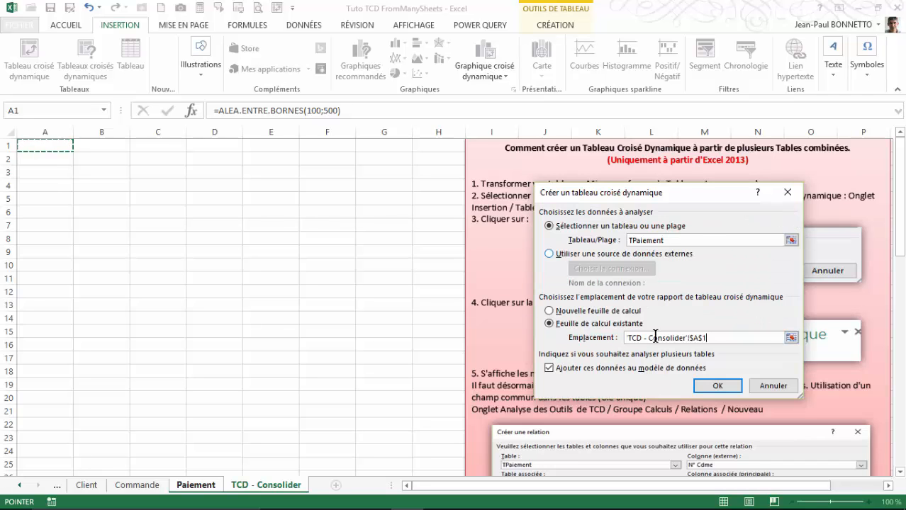
{"action": "left_click", "coordinate": [713, 388]}
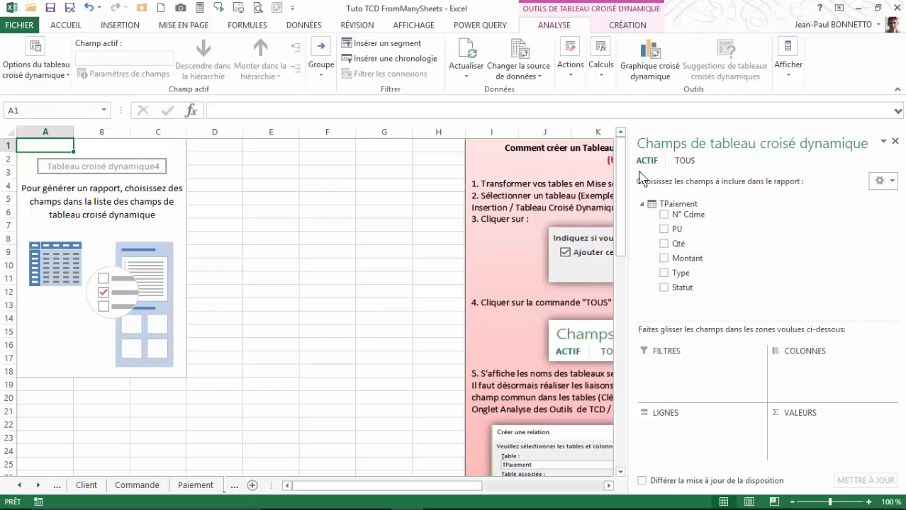
Step: List all the workbook's tables in the pivot table field list, examine the fields of TClient and TCommande, and close the list
{"action": "left_click", "coordinate": [685, 162]}
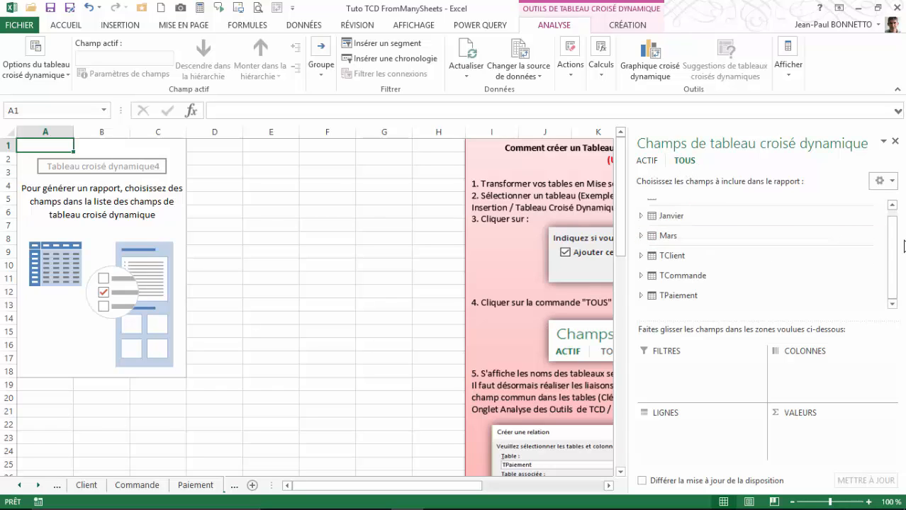
{"action": "left_click_drag", "start_coordinate": [892, 253], "coordinate": [895, 224]}
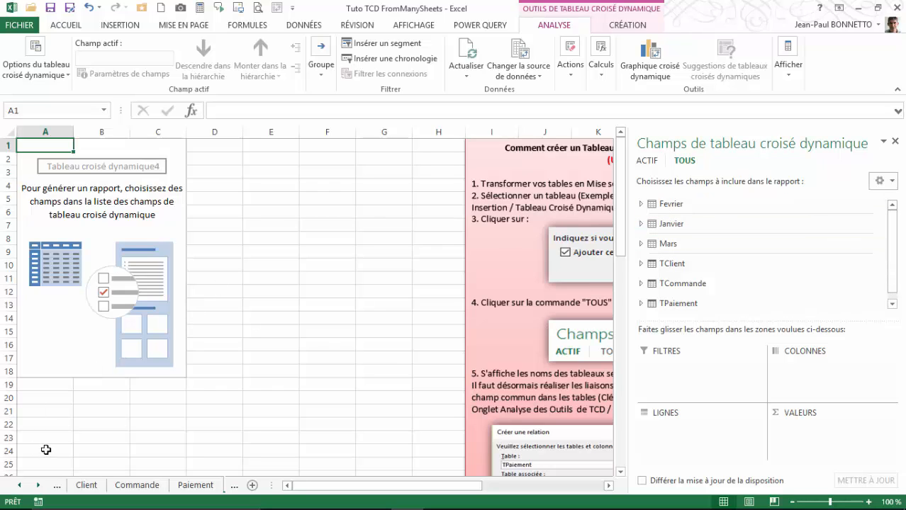
{"action": "left_click_drag", "start_coordinate": [896, 241], "coordinate": [894, 250]}
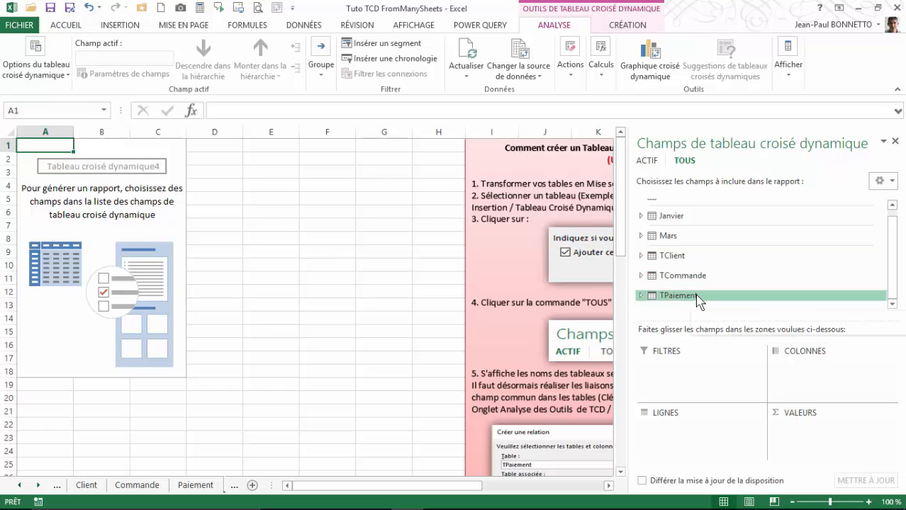
{"action": "left_click", "coordinate": [643, 256]}
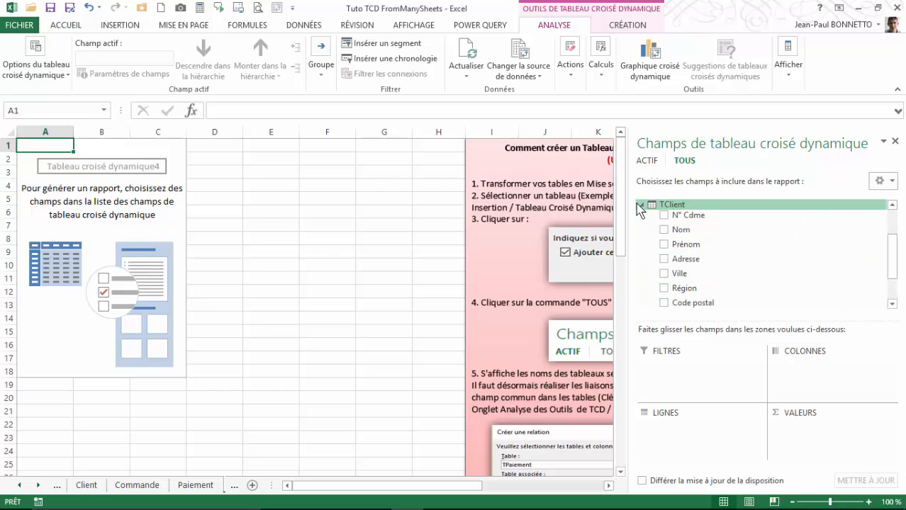
{"action": "left_click", "coordinate": [642, 206]}
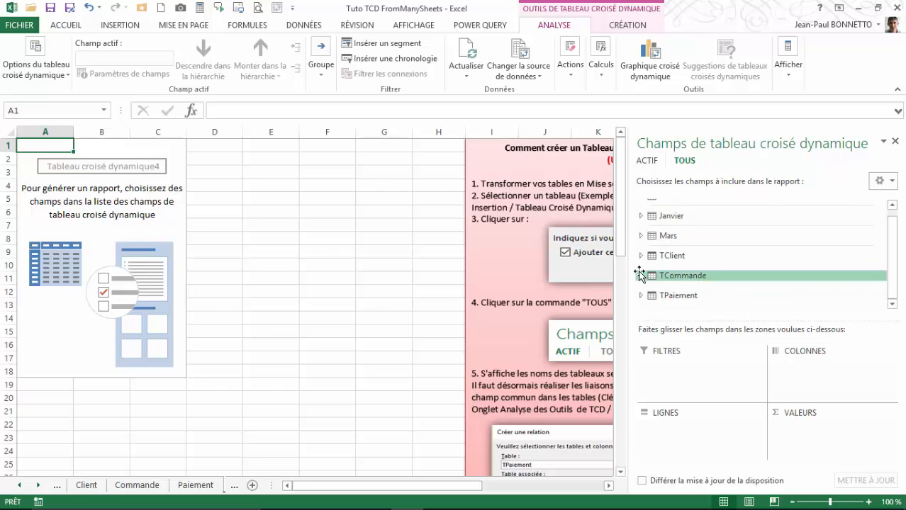
{"action": "left_click", "coordinate": [640, 275]}
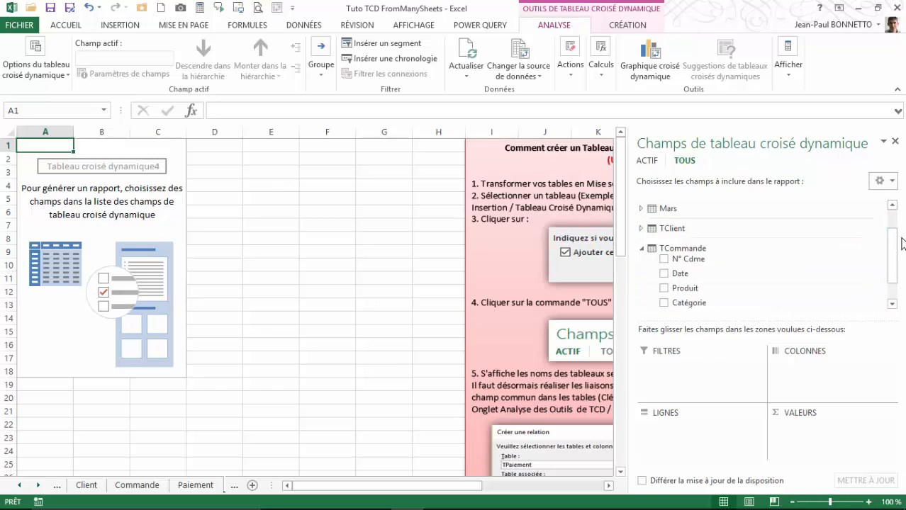
{"action": "left_click_drag", "start_coordinate": [893, 240], "coordinate": [889, 215]}
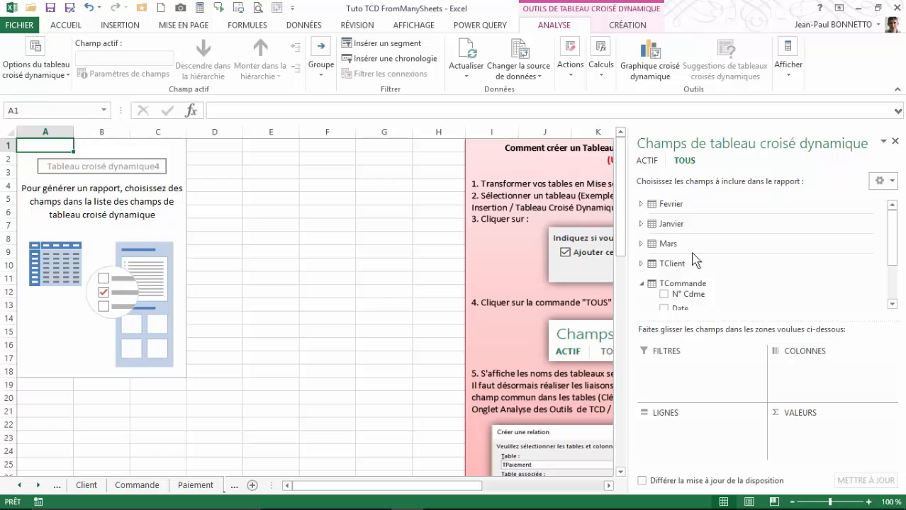
{"action": "left_click", "coordinate": [896, 142]}
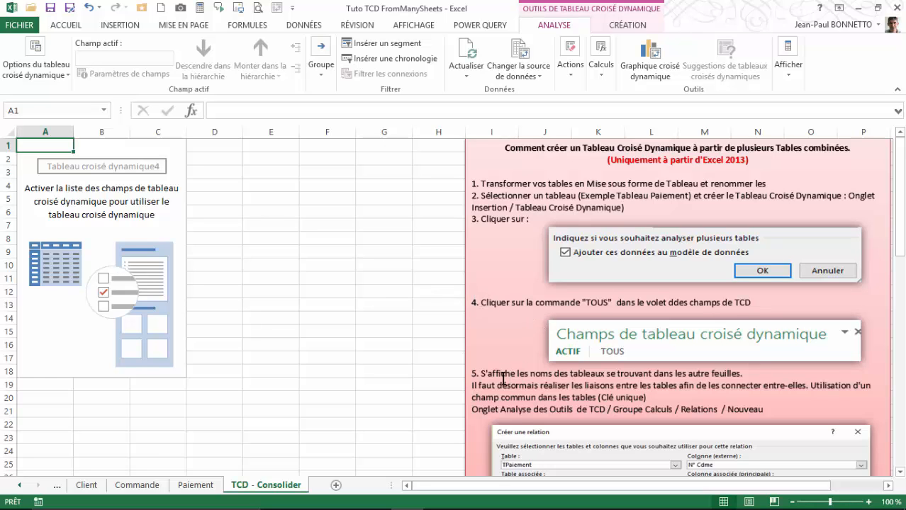
Step: Move the table relationship diagram up beside instruction 5 on the TCD - Consolider sheet, at about rows 16 to 32
{"action": "scroll", "coordinate": [503, 380], "scroll_direction": "down", "scroll_amount": 2}
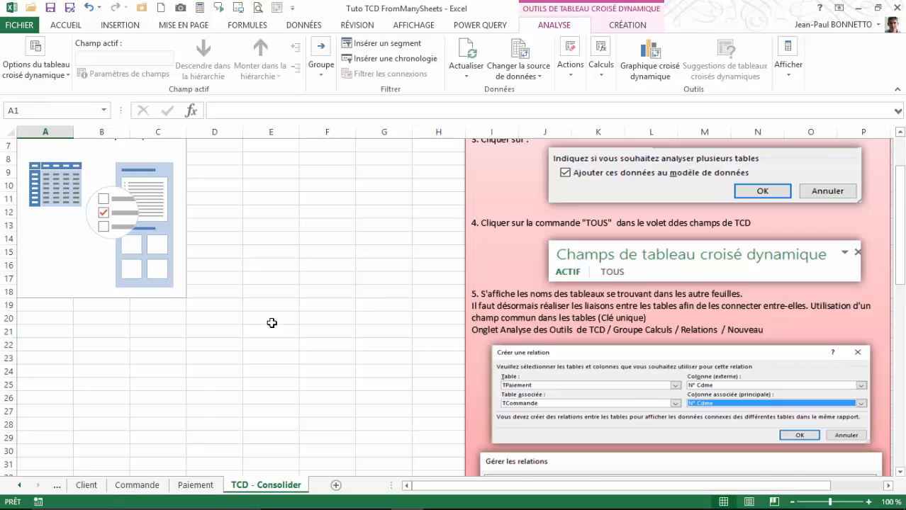
{"action": "scroll", "coordinate": [272, 323], "scroll_direction": "down", "scroll_amount": 9}
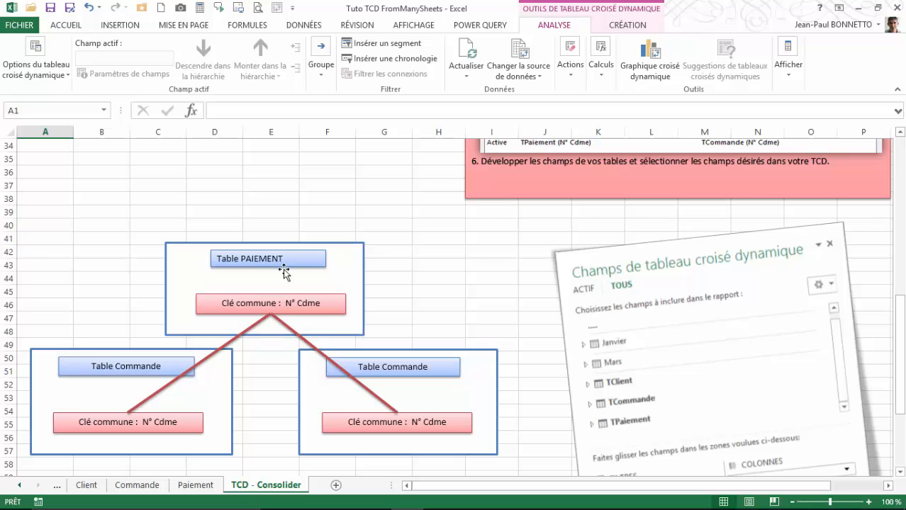
{"action": "left_click_drag", "start_coordinate": [289, 247], "coordinate": [249, 170]}
{"action": "scroll", "coordinate": [251, 217], "scroll_direction": "up", "scroll_amount": 4}
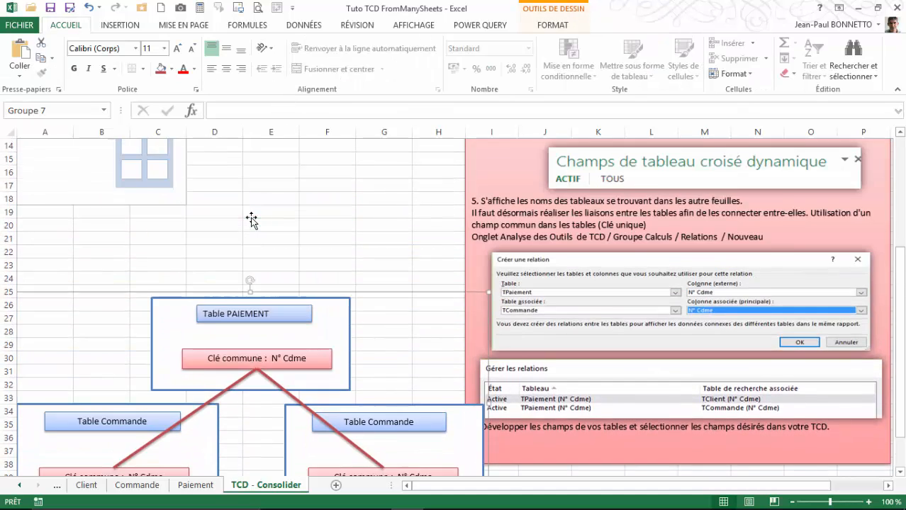
{"action": "scroll", "coordinate": [251, 220], "scroll_direction": "up", "scroll_amount": 1}
{"action": "left_click_drag", "start_coordinate": [289, 329], "coordinate": [338, 199]}
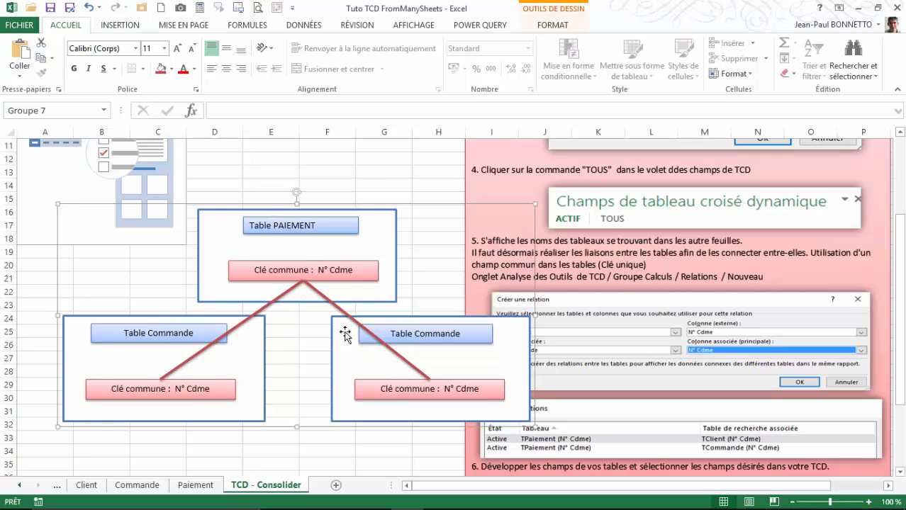
Step: Change the duplicate "Table Commande" label in the diagram's second lower box to "Table Client"
{"action": "left_click", "coordinate": [435, 334]}
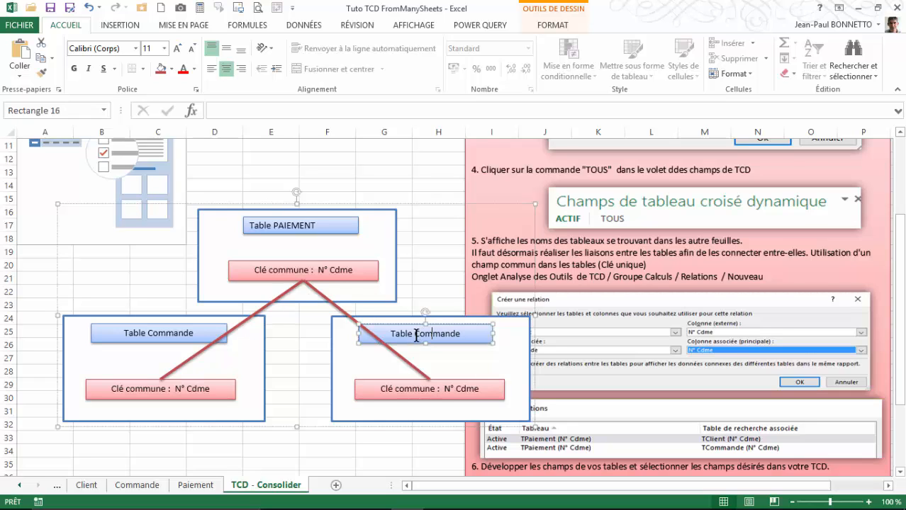
{"action": "left_click_drag", "start_coordinate": [415, 335], "coordinate": [472, 336]}
{"action": "type", "text": "Client"}
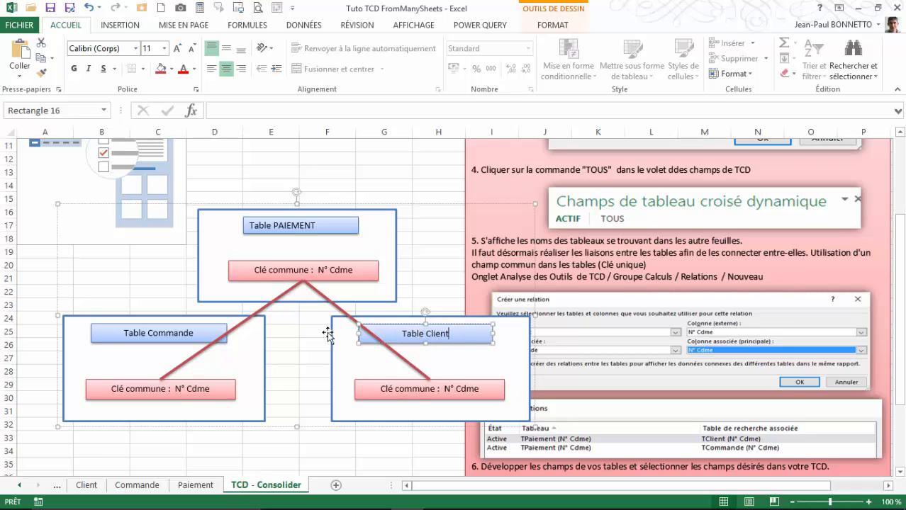
{"action": "left_click", "coordinate": [317, 334]}
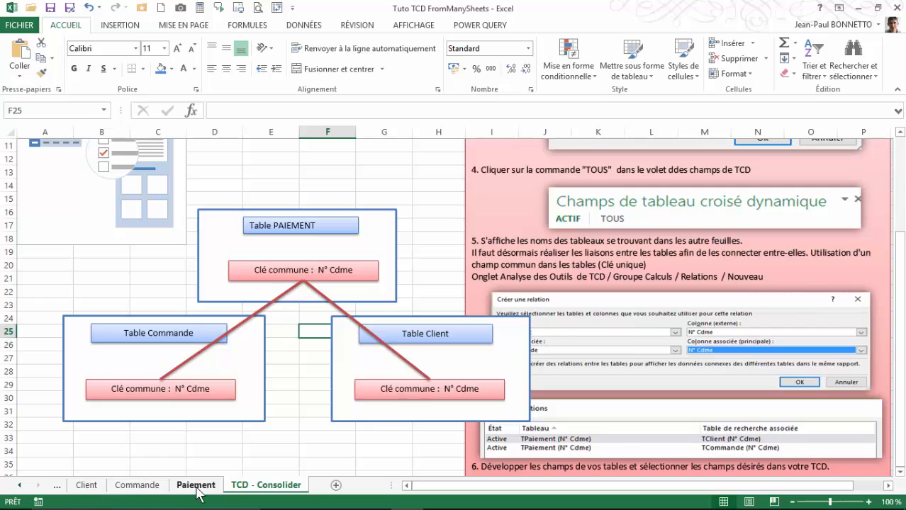
Step: Examine the N° Cdme column on the Client and Commande sheets as the key common to both tables
{"action": "left_click", "coordinate": [90, 489]}
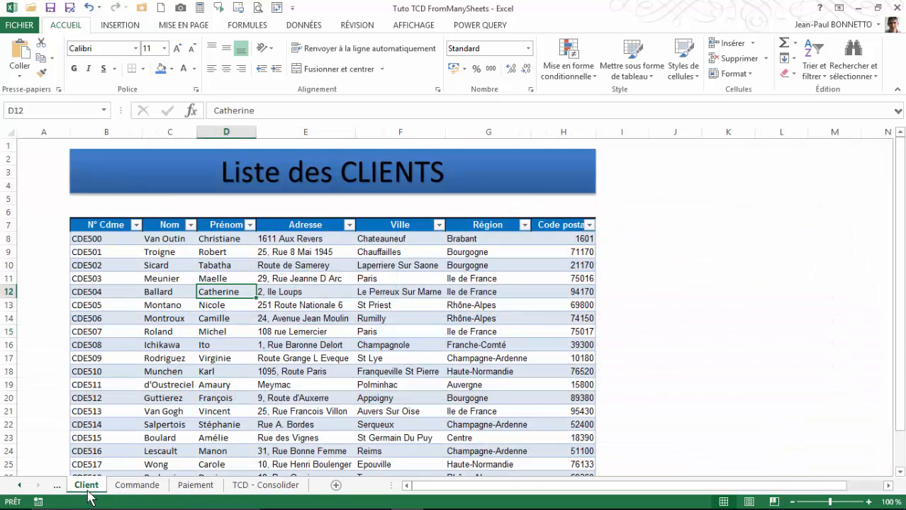
{"action": "left_click", "coordinate": [90, 239]}
{"action": "left_click", "coordinate": [87, 291]}
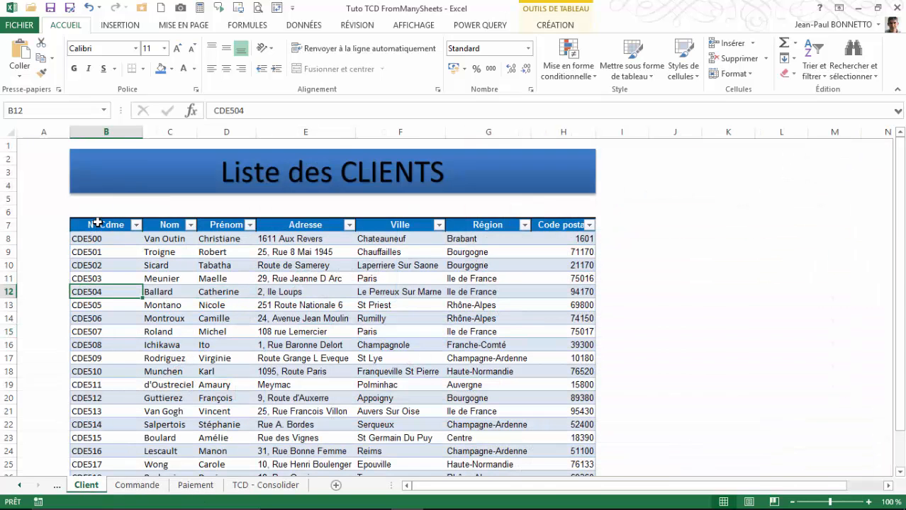
{"action": "left_click", "coordinate": [98, 225]}
{"action": "left_click", "coordinate": [87, 265]}
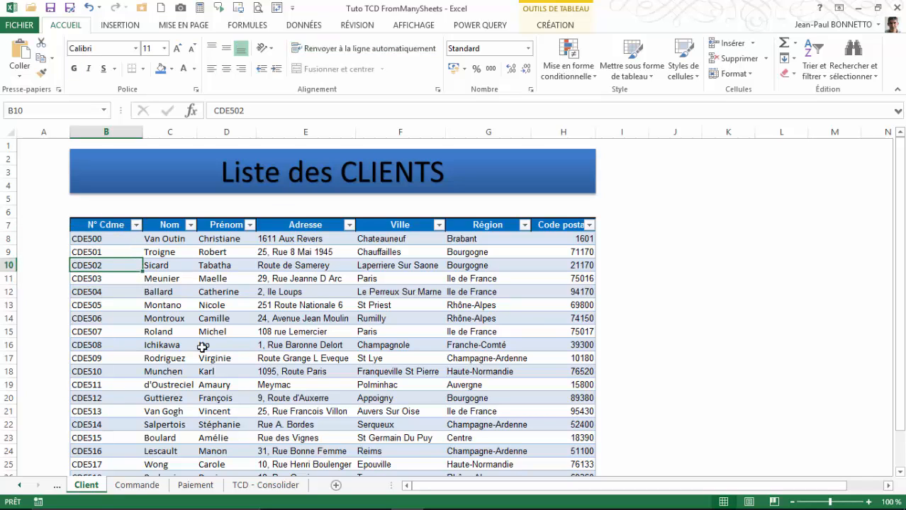
{"action": "left_click", "coordinate": [136, 485]}
{"action": "left_click", "coordinate": [96, 253]}
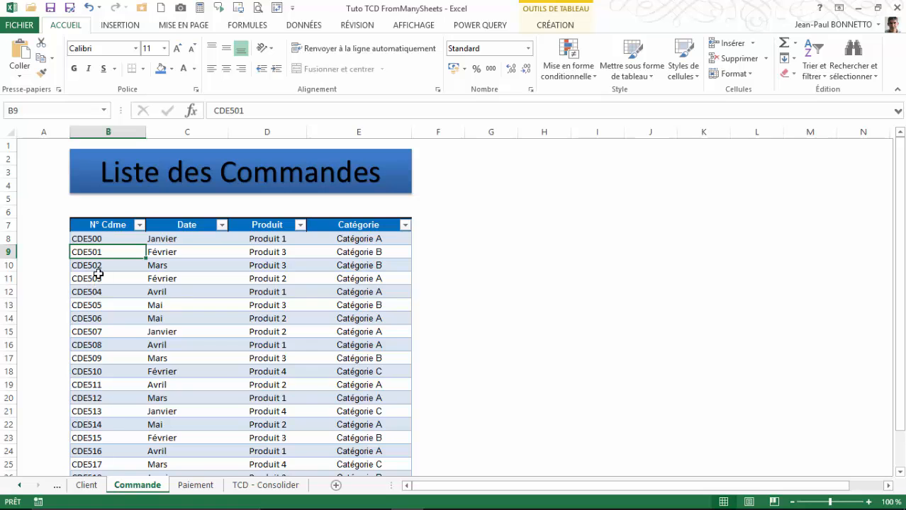
{"action": "key", "text": "Down"}
{"action": "key", "text": "Down"}
{"action": "key", "text": "Down"}
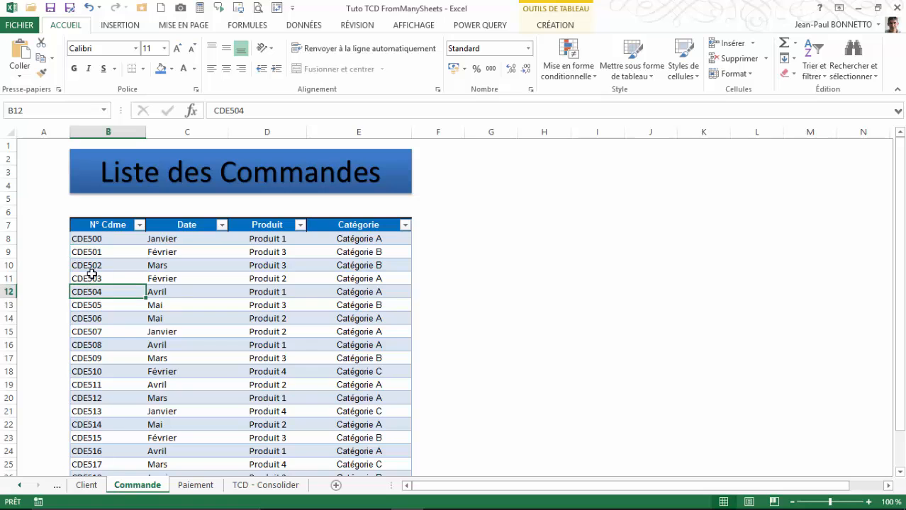
Step: Examine the N° Cdme column on the Paiement sheet as the key it shares with the other tables
{"action": "left_click", "coordinate": [186, 487]}
{"action": "left_click", "coordinate": [85, 239]}
{"action": "scroll", "coordinate": [127, 347], "scroll_direction": "up", "scroll_amount": 1}
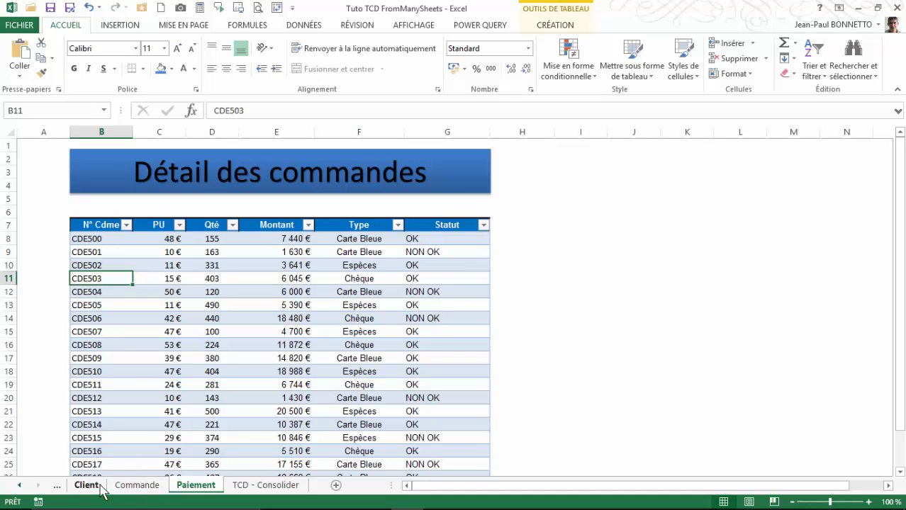
{"action": "left_click", "coordinate": [95, 263]}
{"action": "left_click", "coordinate": [99, 252]}
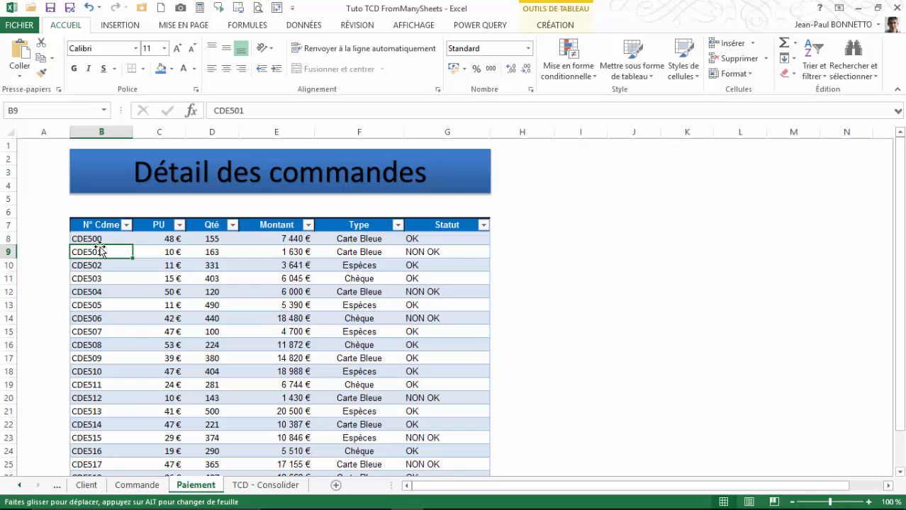
Step: Move the table relationship diagram on the TCD - Consolider sheet down so that it starts at about row 33
{"action": "left_click", "coordinate": [252, 485]}
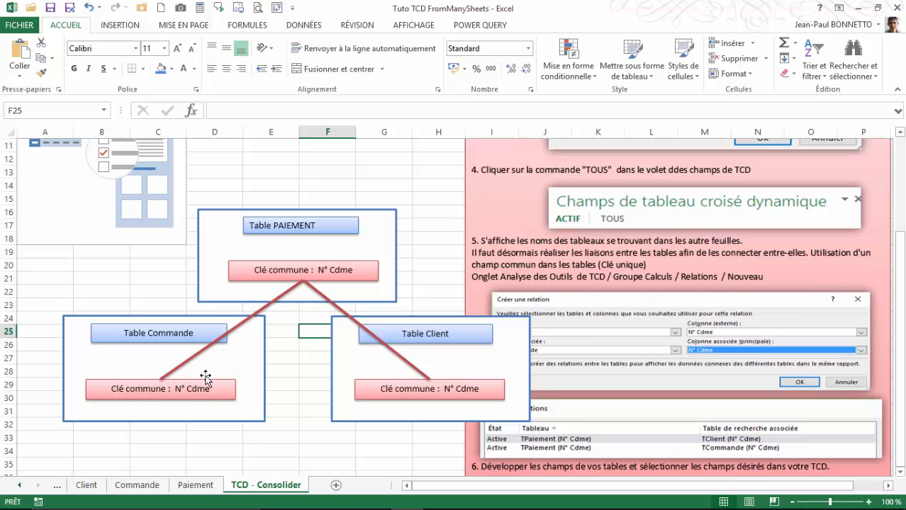
{"action": "left_click", "coordinate": [273, 225]}
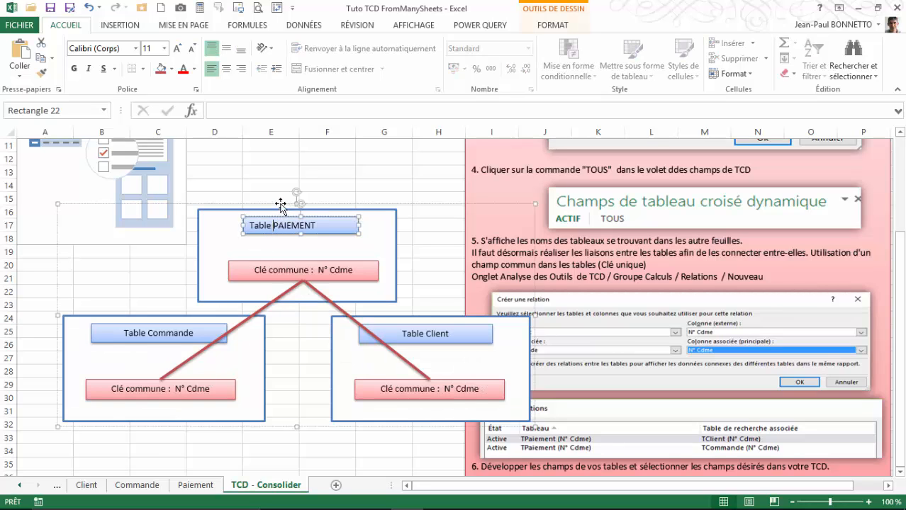
{"action": "left_click_drag", "start_coordinate": [281, 205], "coordinate": [253, 353]}
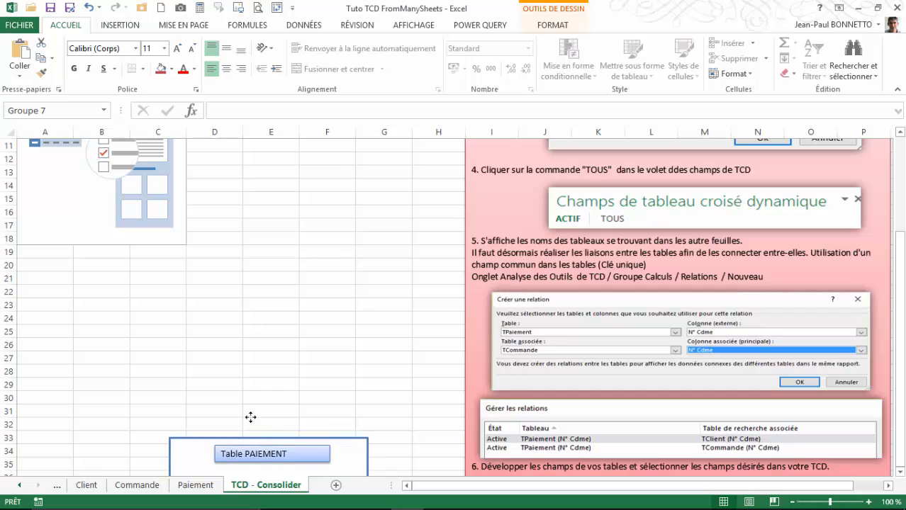
Step: Delete the existing relationships of TPaiement with TClient and TCommande from the pivot table's relationship manager
{"action": "scroll", "coordinate": [291, 334], "scroll_direction": "up", "scroll_amount": 4}
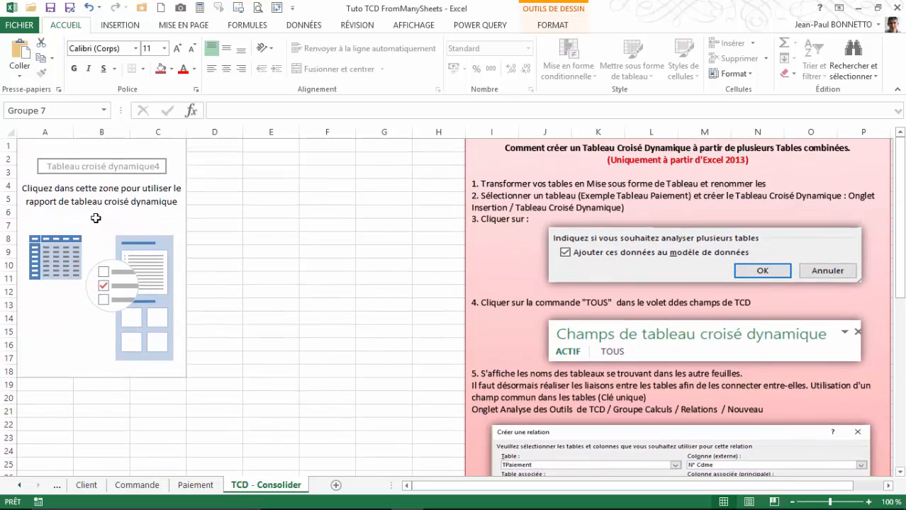
{"action": "left_click", "coordinate": [99, 217]}
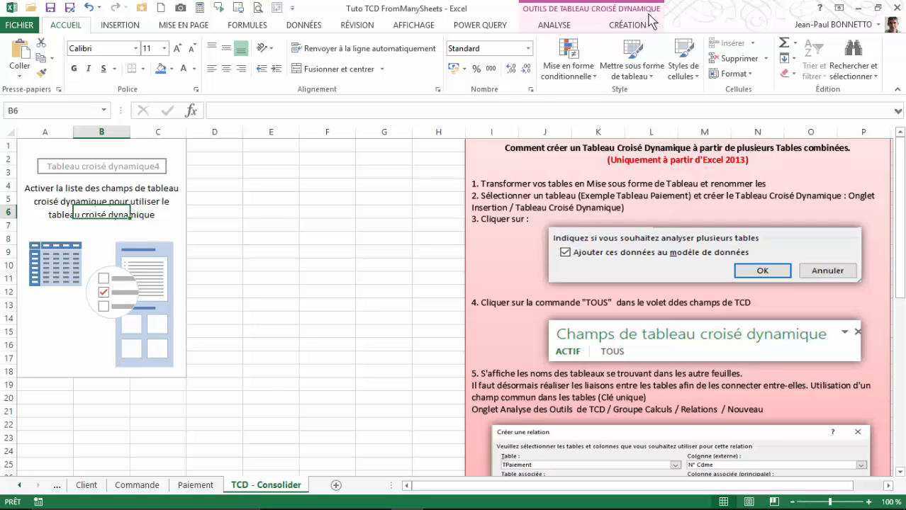
{"action": "left_click", "coordinate": [555, 25]}
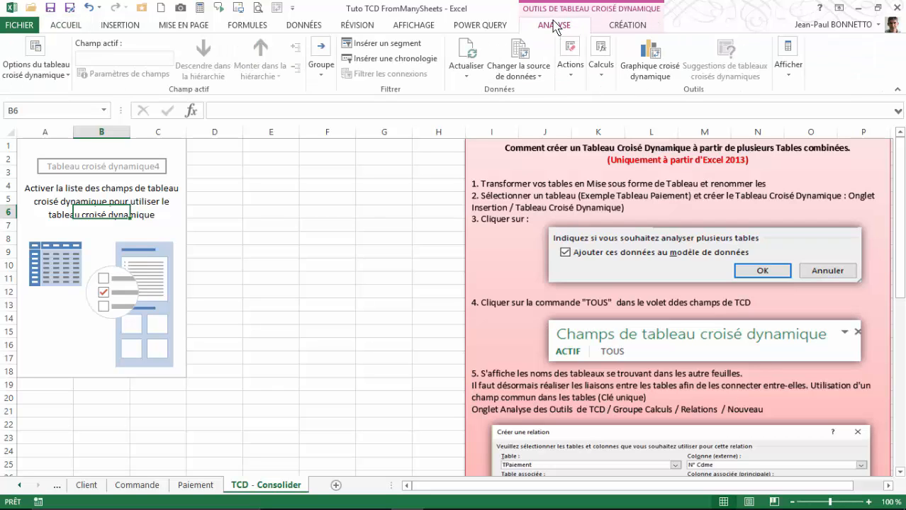
{"action": "left_click", "coordinate": [604, 78]}
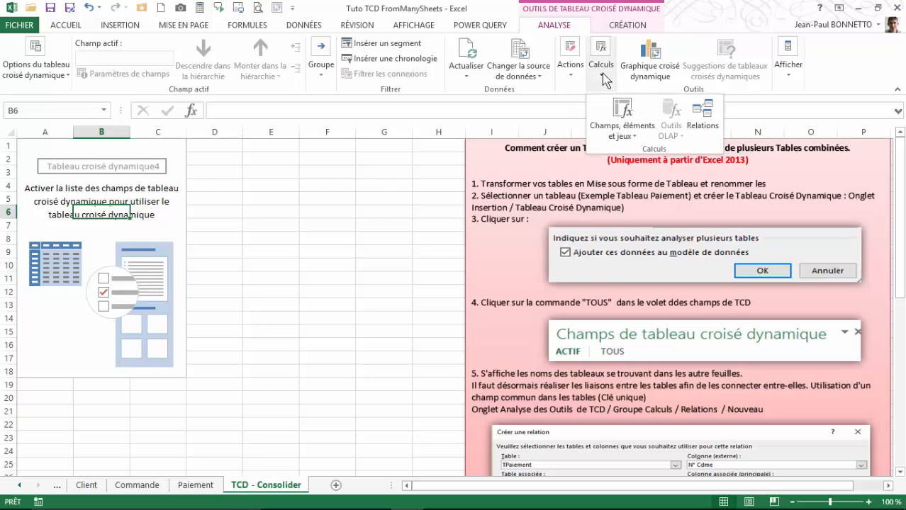
{"action": "left_click", "coordinate": [706, 113]}
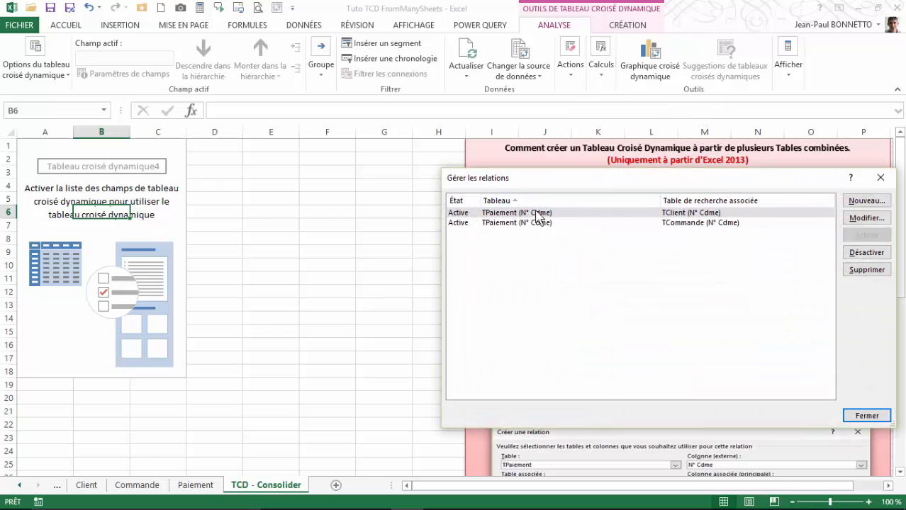
{"action": "left_click", "coordinate": [866, 269]}
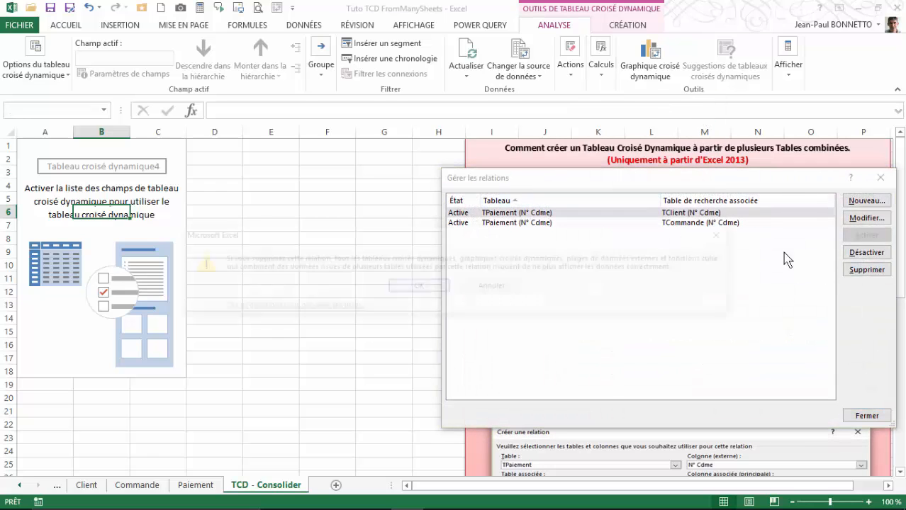
{"action": "left_click", "coordinate": [418, 287]}
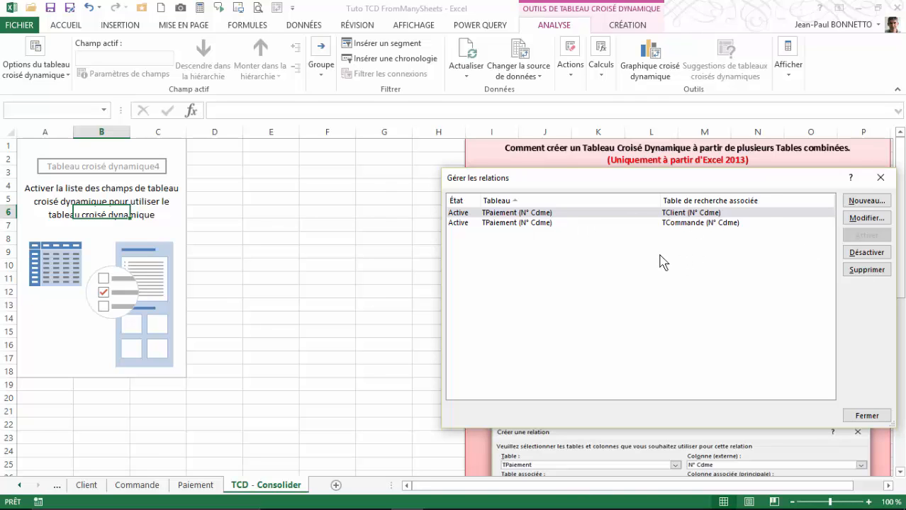
{"action": "left_click", "coordinate": [682, 214]}
{"action": "left_click", "coordinate": [866, 270]}
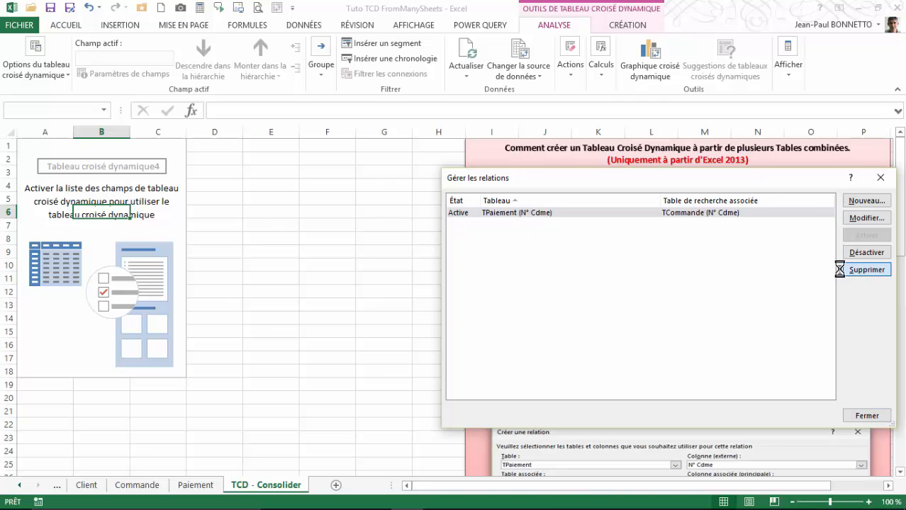
{"action": "left_click", "coordinate": [420, 286]}
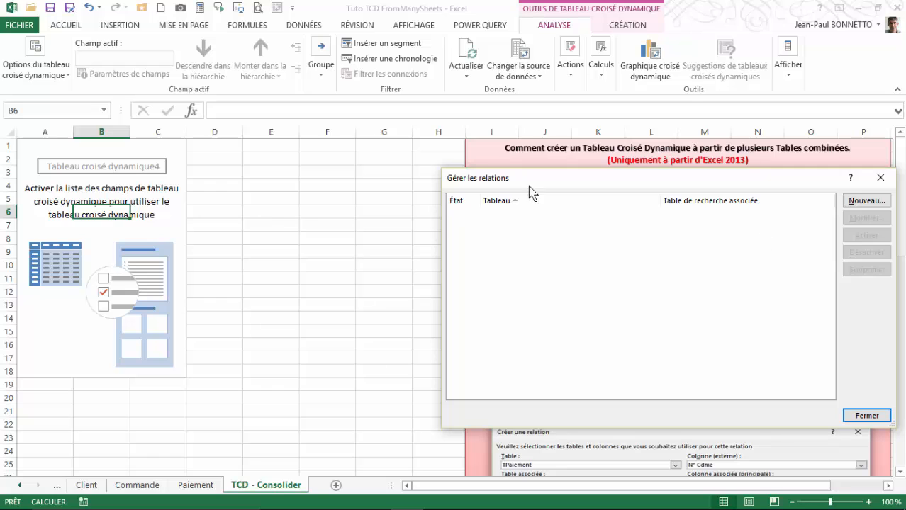
Step: Start a new relationship with TPaiement as the table and N° Cdme as its foreign column
{"action": "left_click_drag", "start_coordinate": [578, 186], "coordinate": [401, 170]}
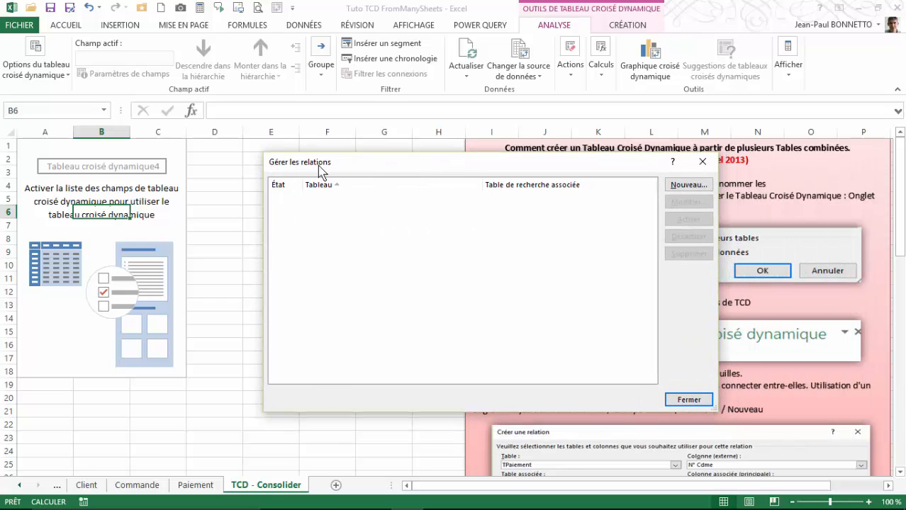
{"action": "left_click_drag", "start_coordinate": [392, 174], "coordinate": [378, 187]}
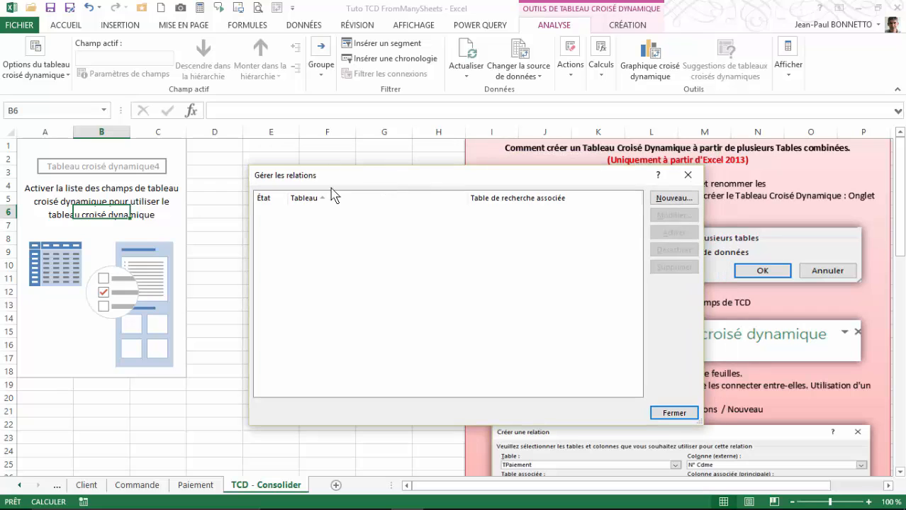
{"action": "left_click", "coordinate": [674, 200]}
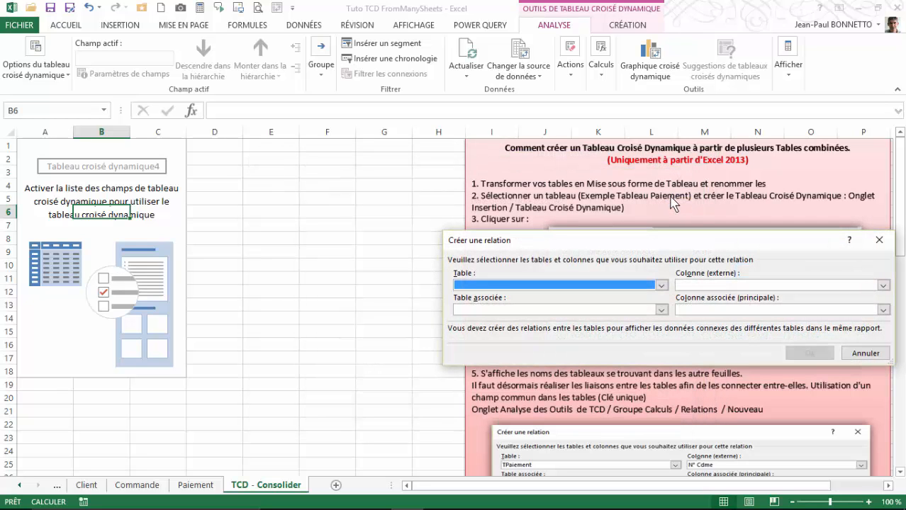
{"action": "left_click_drag", "start_coordinate": [679, 244], "coordinate": [473, 228]}
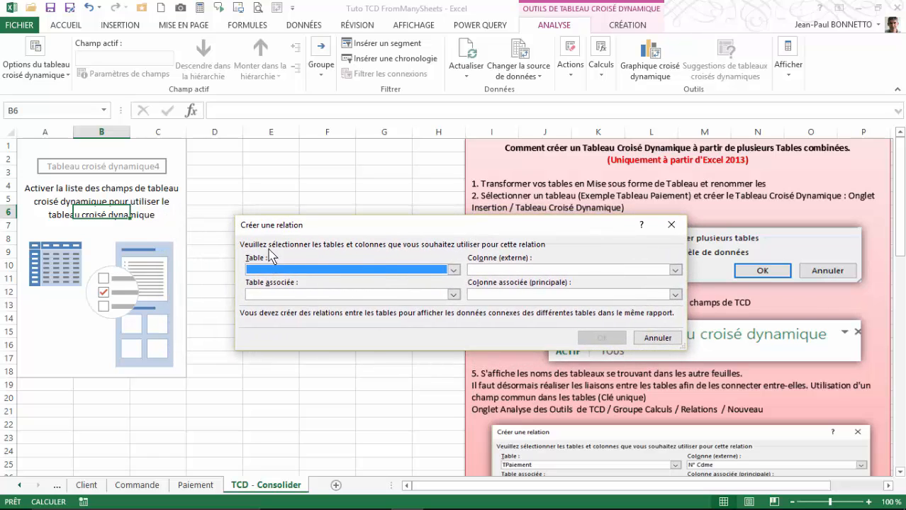
{"action": "left_click", "coordinate": [453, 269]}
{"action": "left_click", "coordinate": [266, 354]}
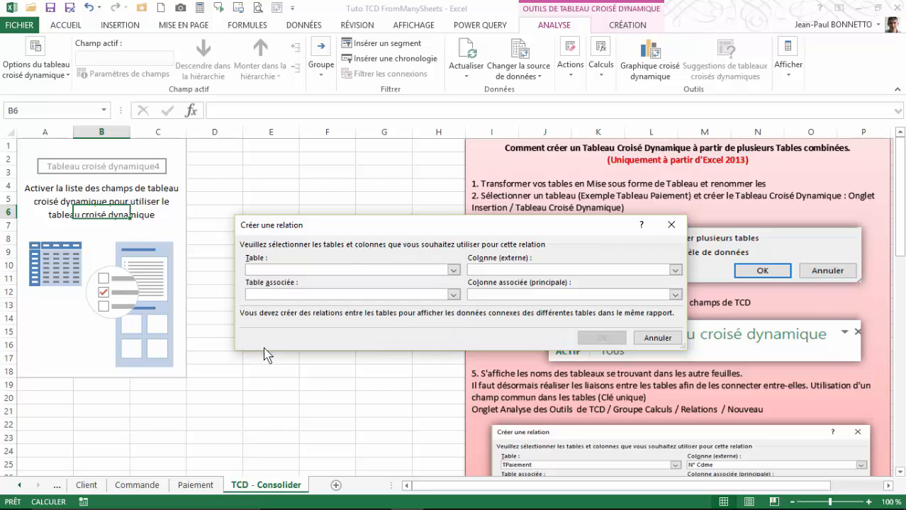
{"action": "left_click", "coordinate": [264, 269]}
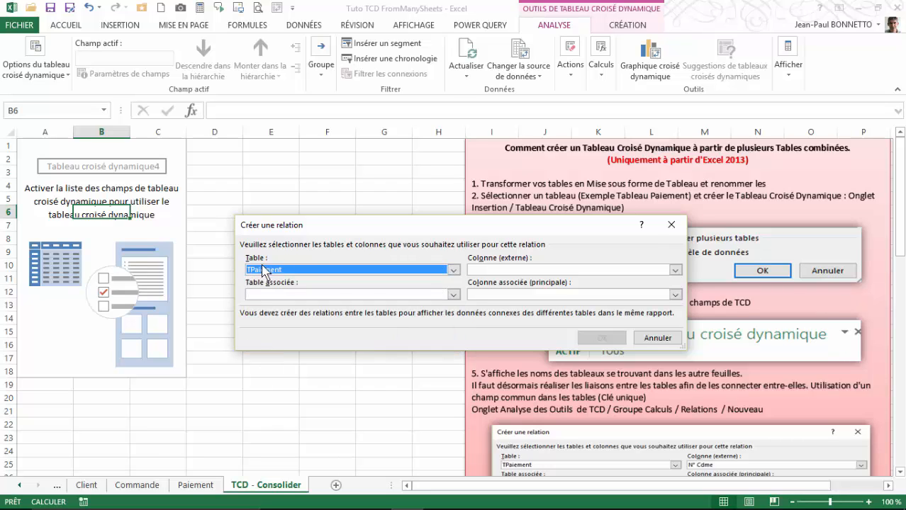
{"action": "left_click", "coordinate": [481, 271]}
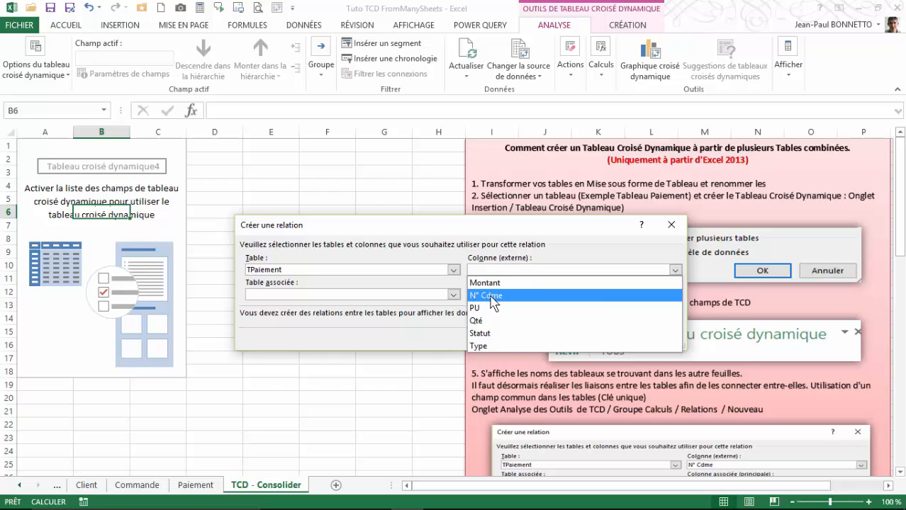
{"action": "left_click", "coordinate": [490, 295]}
Step: Set TCommande as the related table with N° Cdme as its primary column and create the relationship
{"action": "left_click", "coordinate": [455, 293]}
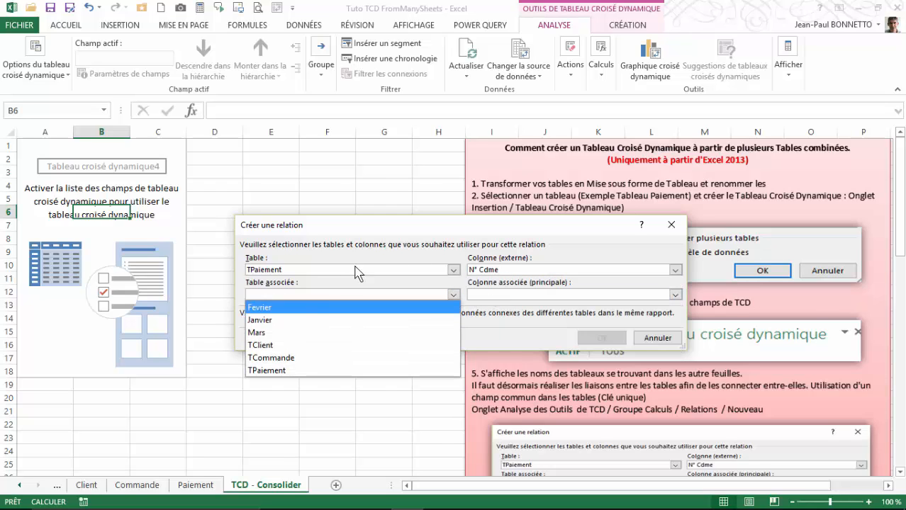
{"action": "left_click", "coordinate": [273, 358]}
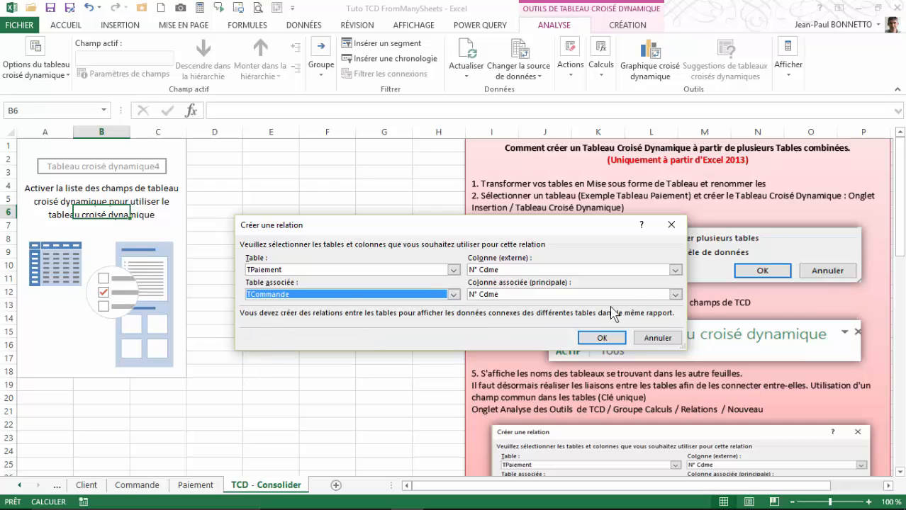
{"action": "left_click", "coordinate": [675, 294]}
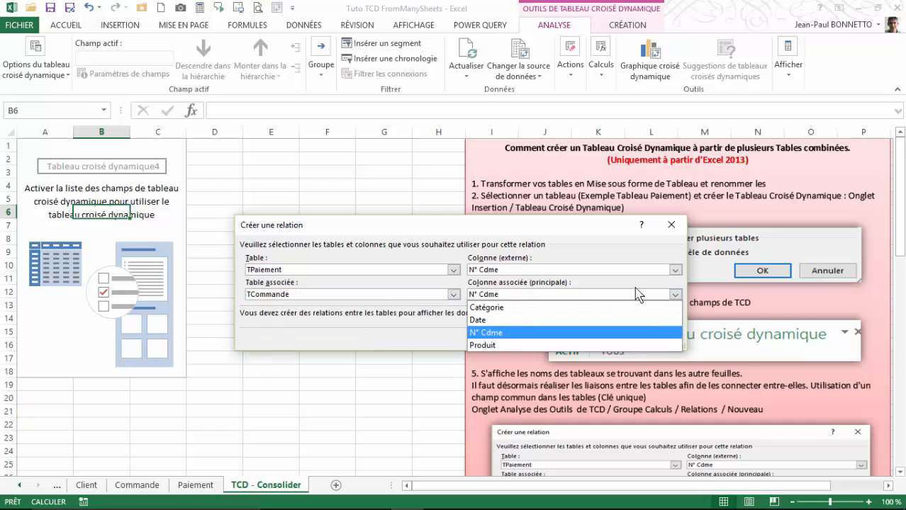
{"action": "left_click", "coordinate": [486, 332]}
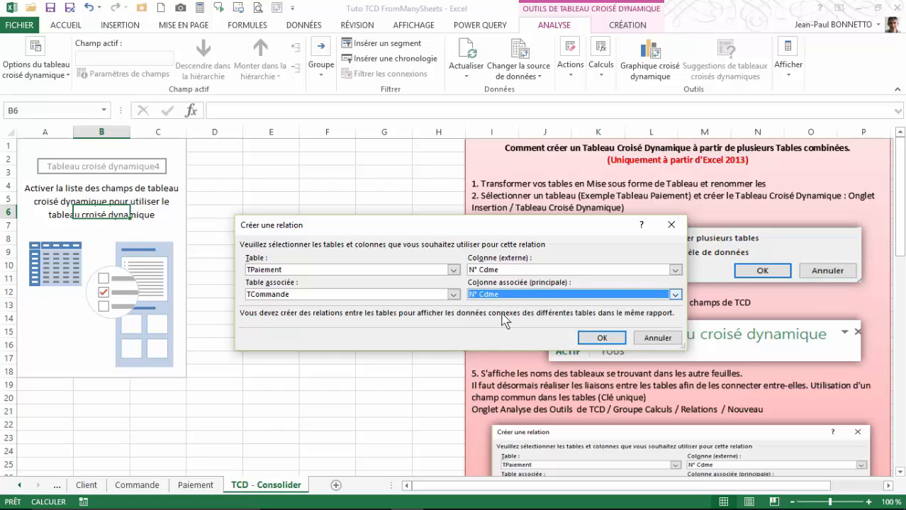
{"action": "left_click", "coordinate": [589, 336]}
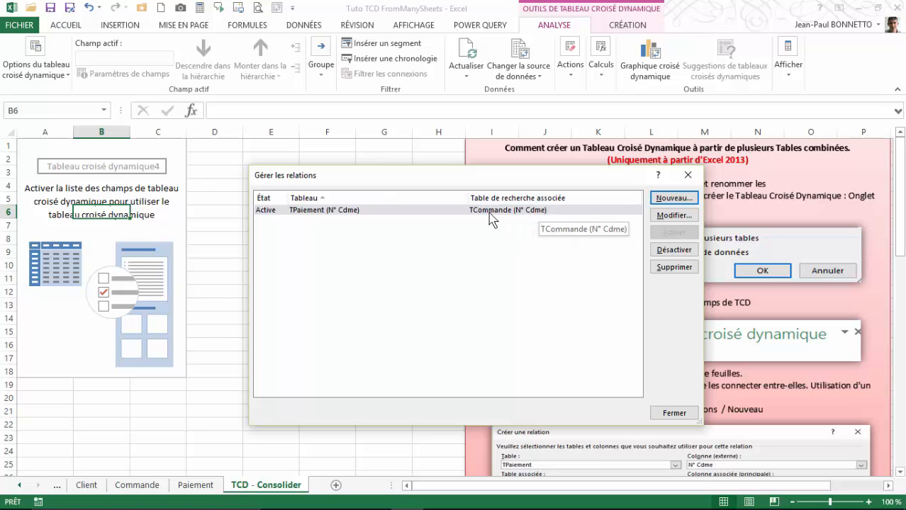
Step: Start a second relationship from TPaiement, again using N° Cdme as the foreign column
{"action": "left_click", "coordinate": [675, 199]}
{"action": "left_click", "coordinate": [453, 270]}
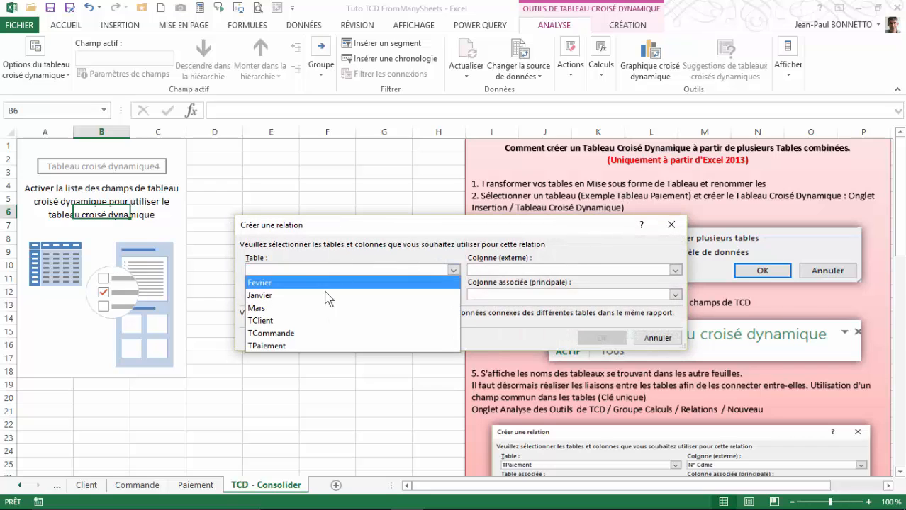
{"action": "left_click", "coordinate": [273, 346]}
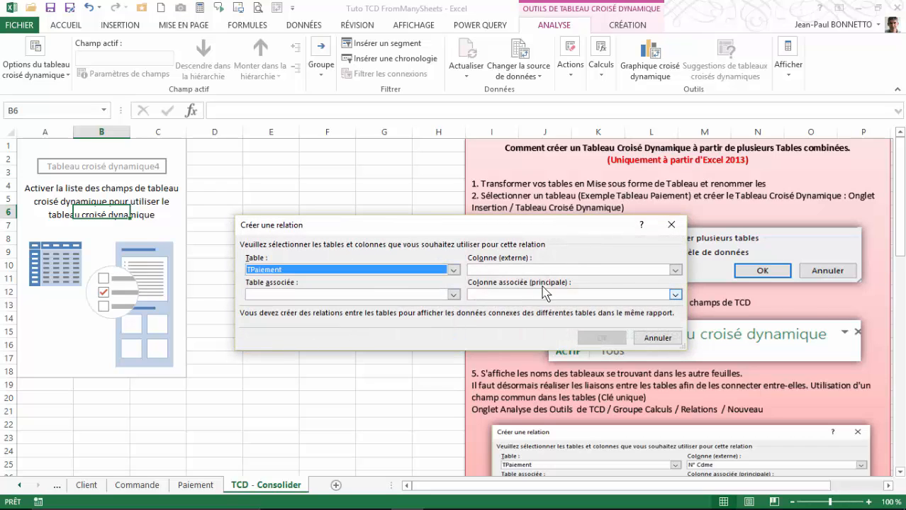
{"action": "left_click", "coordinate": [674, 270]}
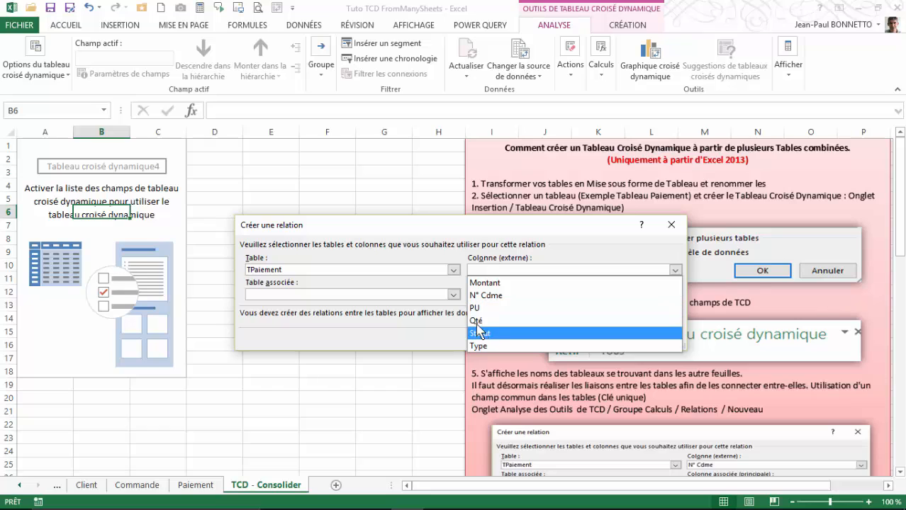
{"action": "left_click", "coordinate": [485, 295]}
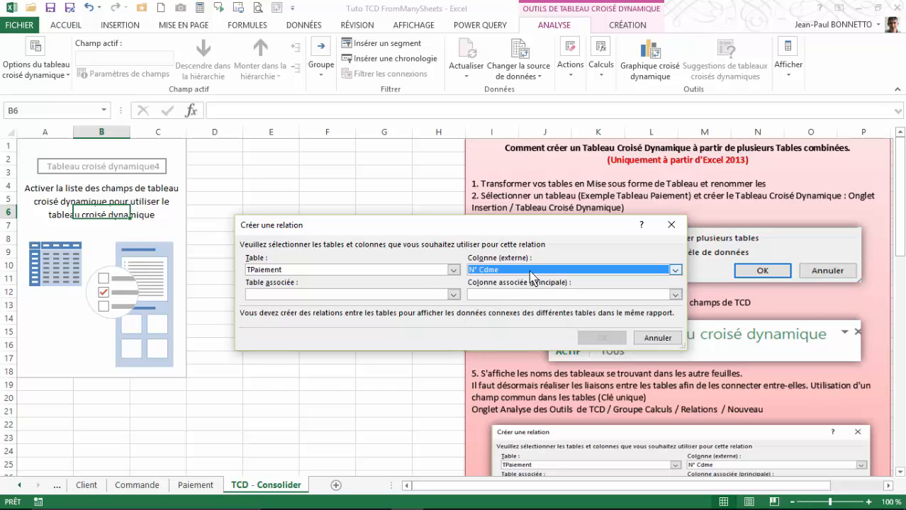
Step: Relate it to TClient with N° Cdme as the primary column, create the relationship and close the relationship manager
{"action": "left_click", "coordinate": [453, 294]}
{"action": "left_click", "coordinate": [266, 344]}
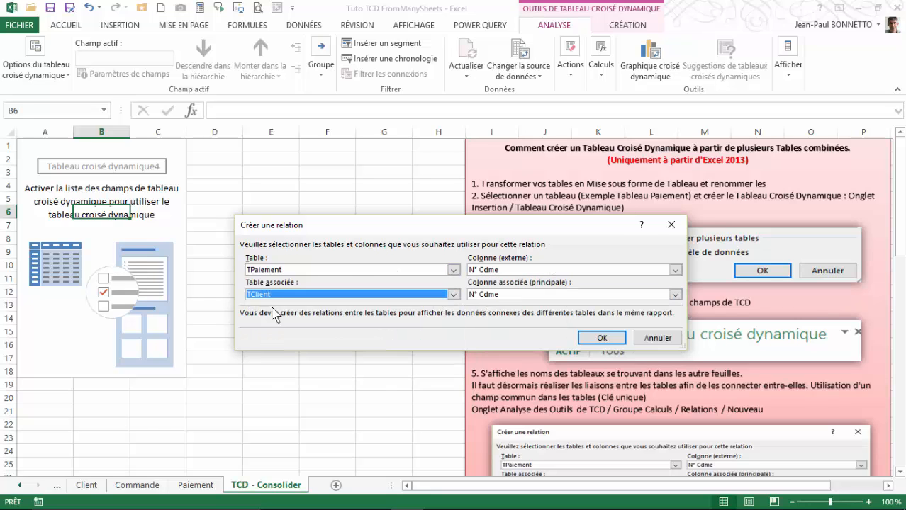
{"action": "left_click", "coordinate": [674, 295]}
{"action": "left_click", "coordinate": [489, 331]}
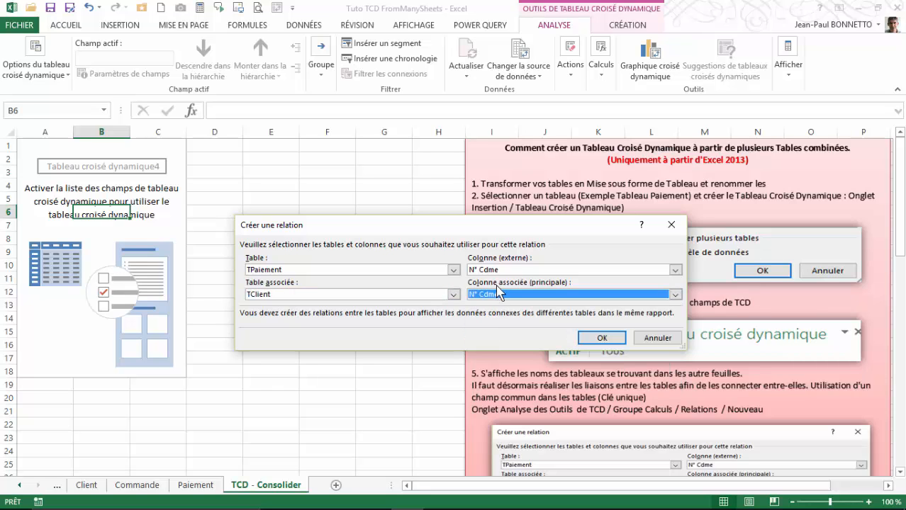
{"action": "left_click", "coordinate": [602, 337]}
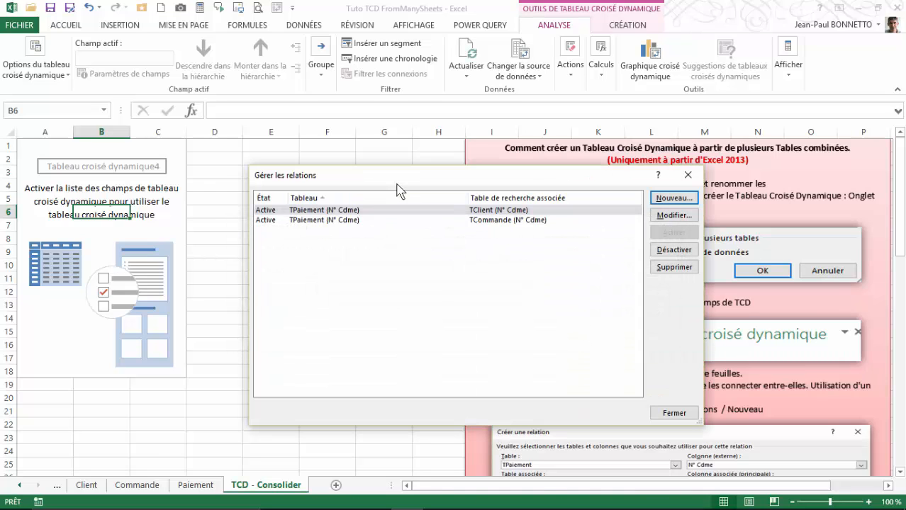
{"action": "left_click_drag", "start_coordinate": [397, 182], "coordinate": [328, 176]}
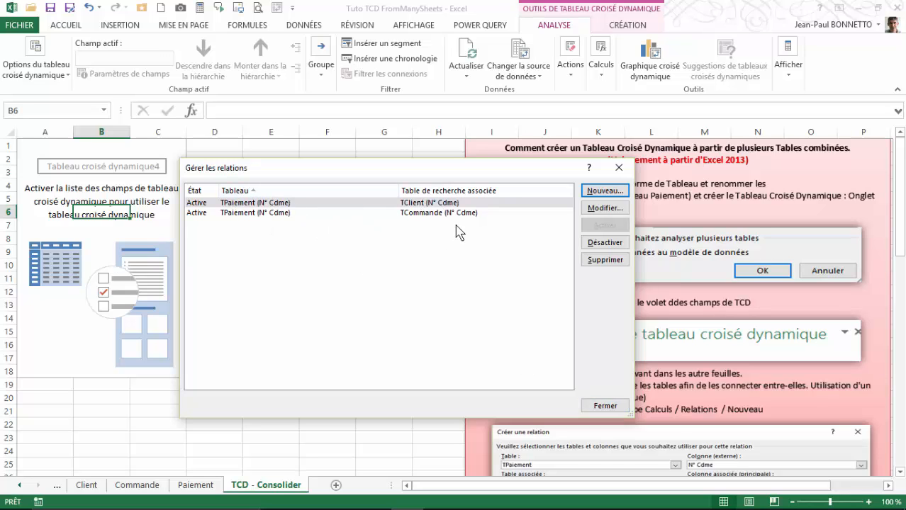
{"action": "left_click", "coordinate": [607, 408]}
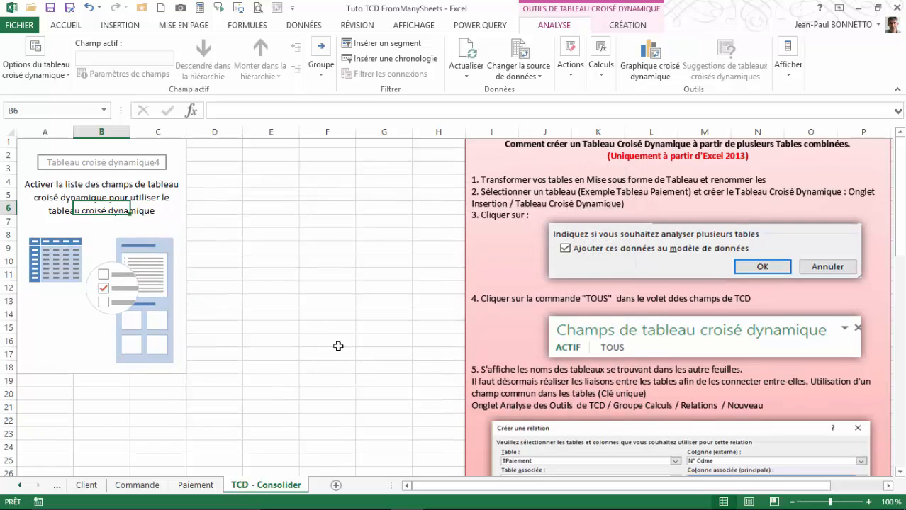
Step: Examine the diagram linking the Paiement, Commande and Client tables by their common N° Cdme key
{"action": "scroll", "coordinate": [338, 346], "scroll_direction": "down", "scroll_amount": 8}
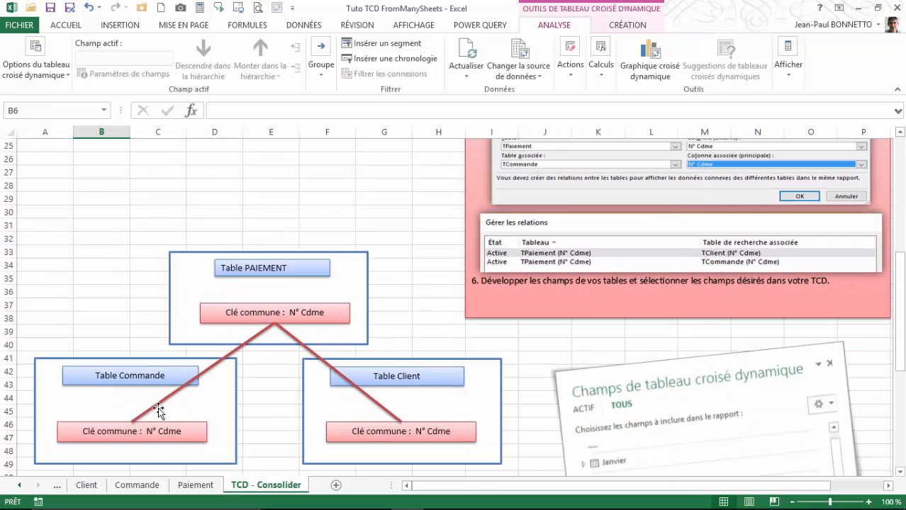
{"action": "left_click", "coordinate": [287, 335]}
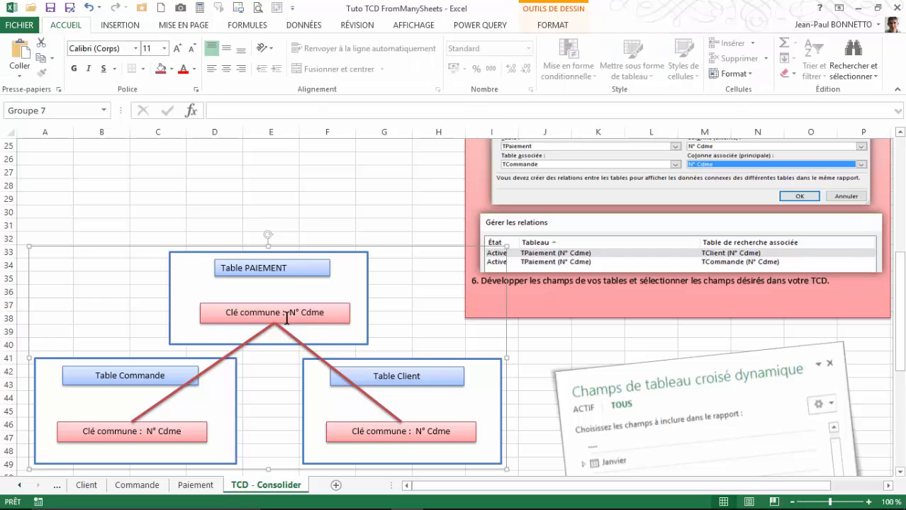
{"action": "scroll", "coordinate": [304, 324], "scroll_direction": "up", "scroll_amount": 5}
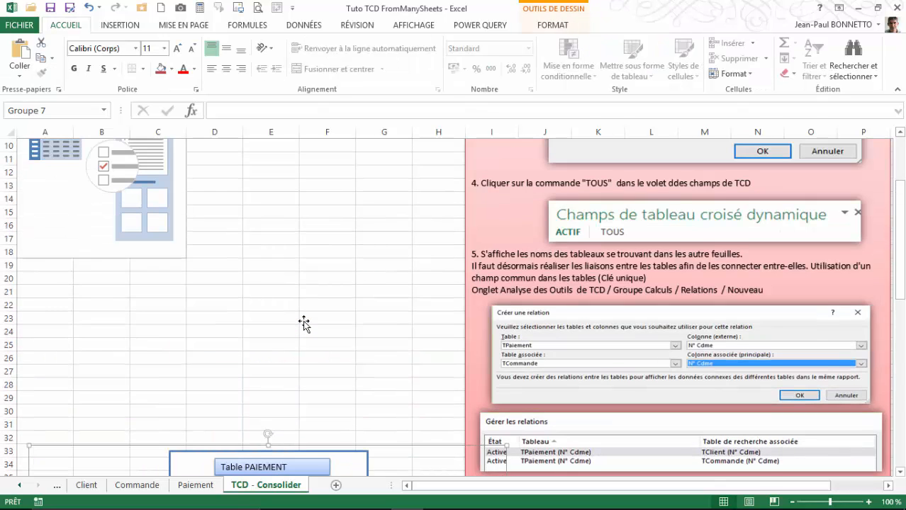
{"action": "scroll", "coordinate": [303, 324], "scroll_direction": "up", "scroll_amount": 3}
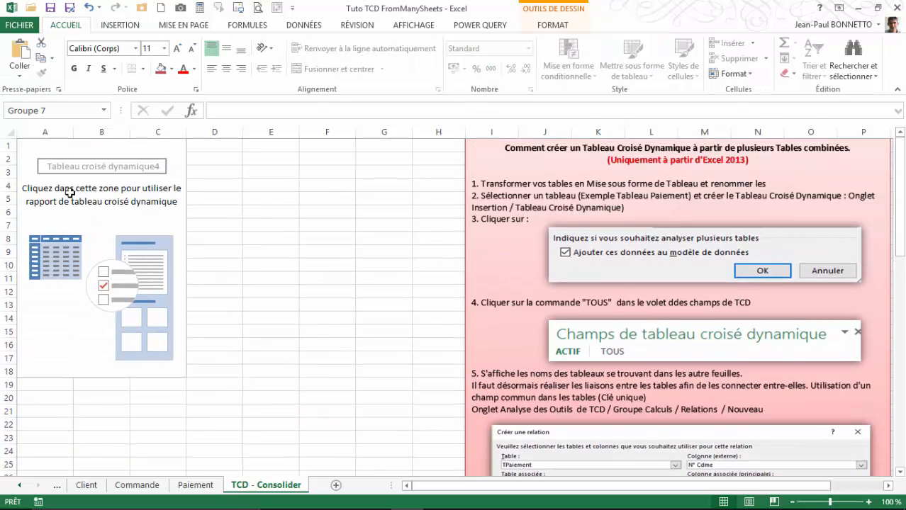
{"action": "scroll", "coordinate": [169, 201], "scroll_direction": "down", "scroll_amount": 3}
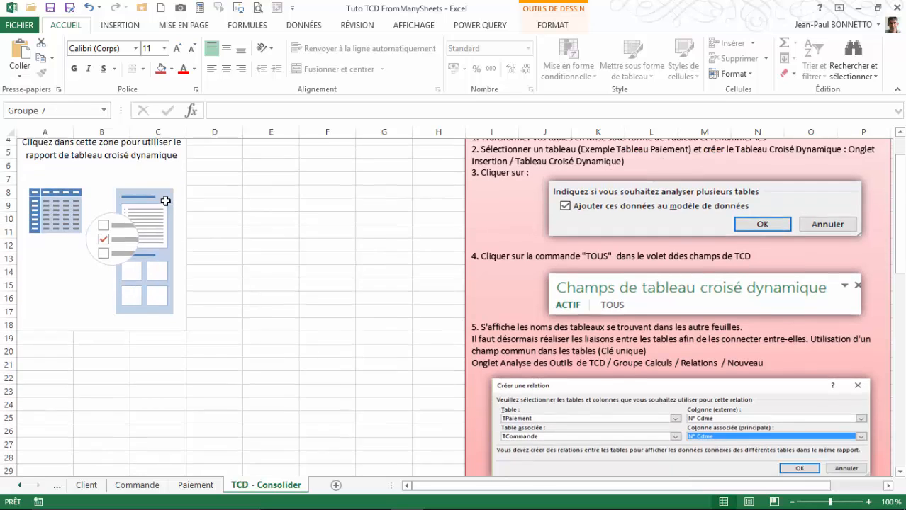
{"action": "scroll", "coordinate": [165, 202], "scroll_direction": "up", "scroll_amount": 3}
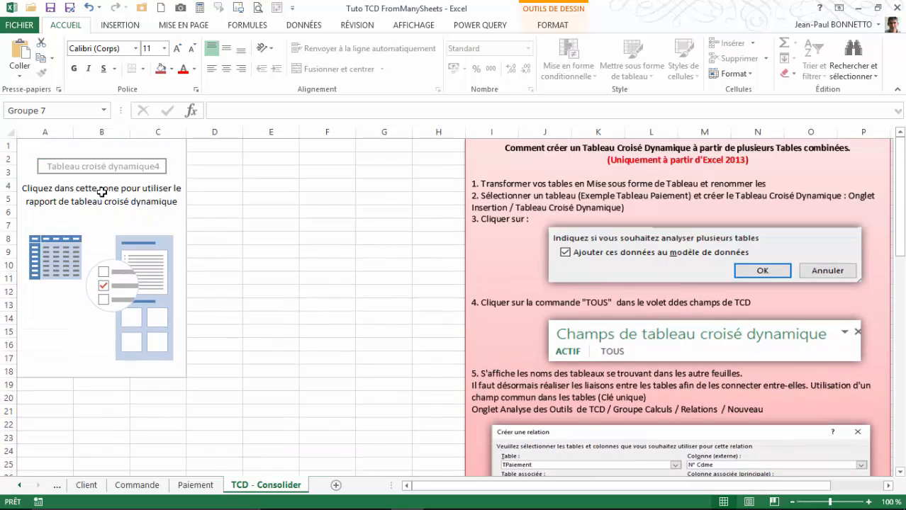
Step: Select the empty pivot table and display its field list
{"action": "left_click", "coordinate": [113, 221]}
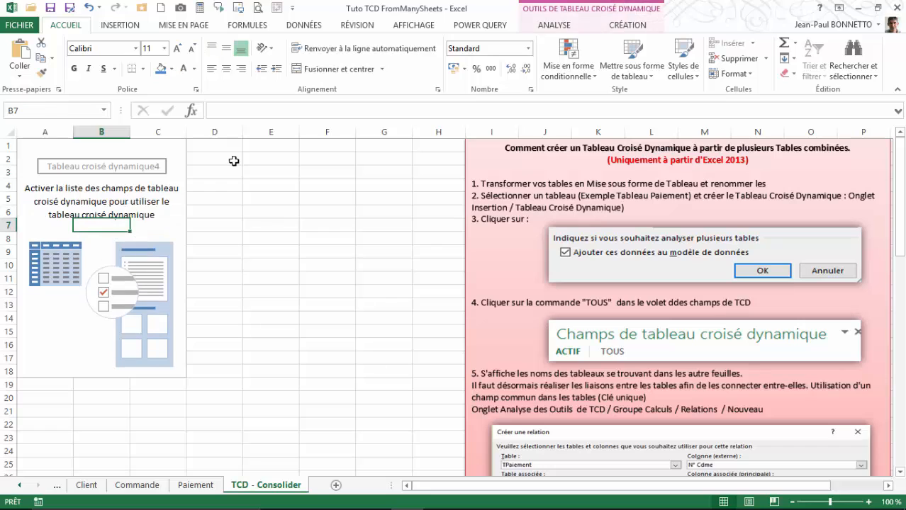
{"action": "left_click", "coordinate": [554, 25]}
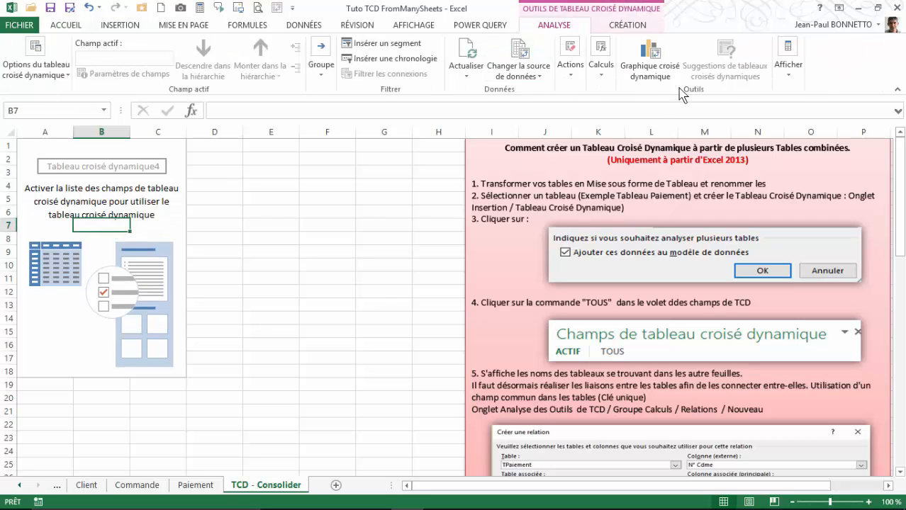
{"action": "left_click", "coordinate": [787, 61]}
{"action": "left_click", "coordinate": [792, 128]}
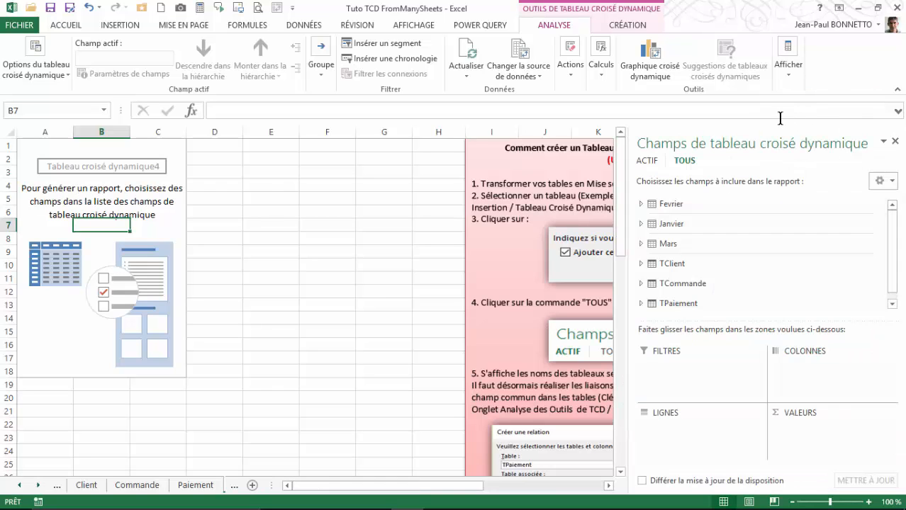
Step: Expand the TClient, TCommande and TPaiement tables in the field list to expose their fields
{"action": "scroll", "coordinate": [895, 244], "scroll_direction": "down", "scroll_amount": 1}
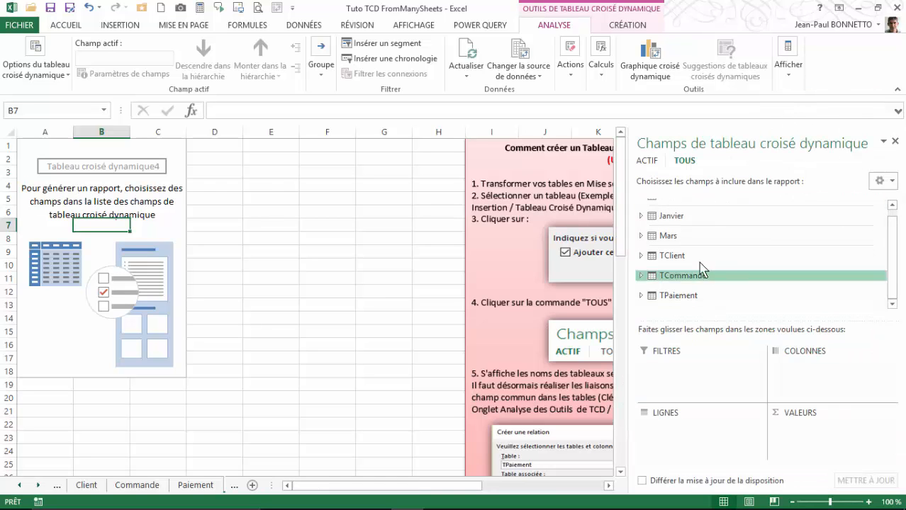
{"action": "left_click", "coordinate": [642, 256]}
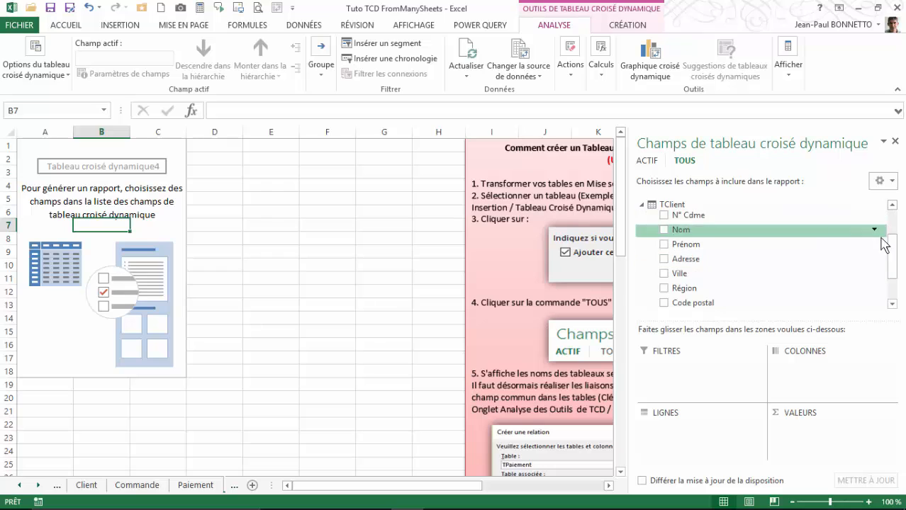
{"action": "scroll", "coordinate": [892, 251], "scroll_direction": "down", "scroll_amount": 2}
{"action": "left_click", "coordinate": [640, 276]}
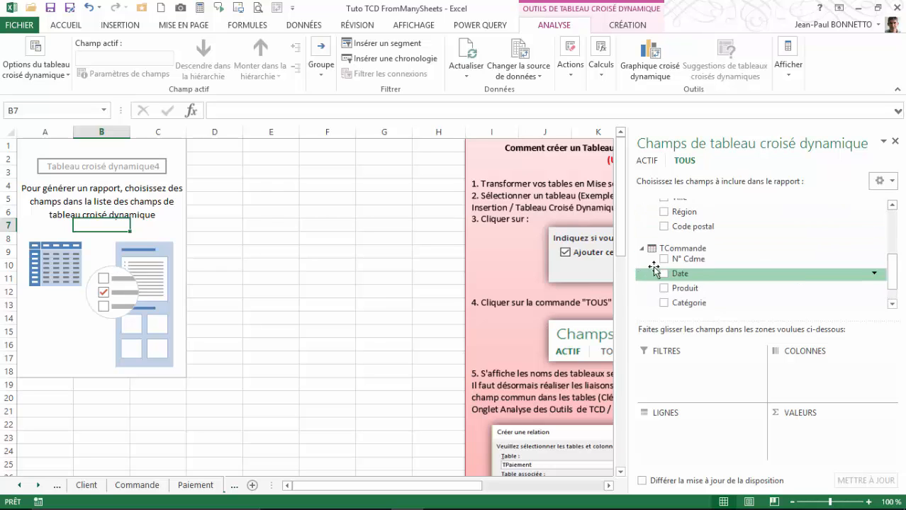
{"action": "scroll", "coordinate": [892, 287], "scroll_direction": "down", "scroll_amount": 2}
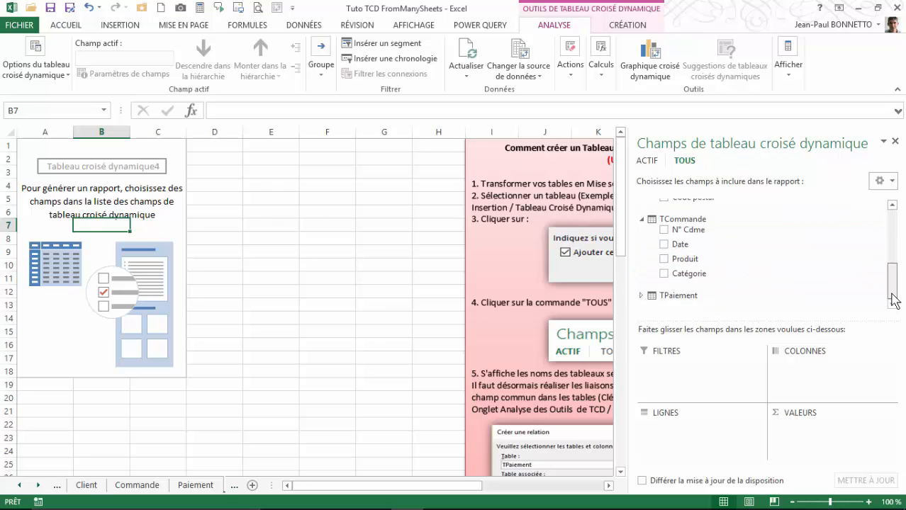
{"action": "left_click", "coordinate": [642, 297]}
{"action": "mouse_move", "coordinate": [892, 282]}
{"action": "left_mouse_down"}
{"action": "mouse_move", "coordinate": [892, 227]}
{"action": "mouse_move", "coordinate": [893, 287]}
{"action": "left_mouse_up"}
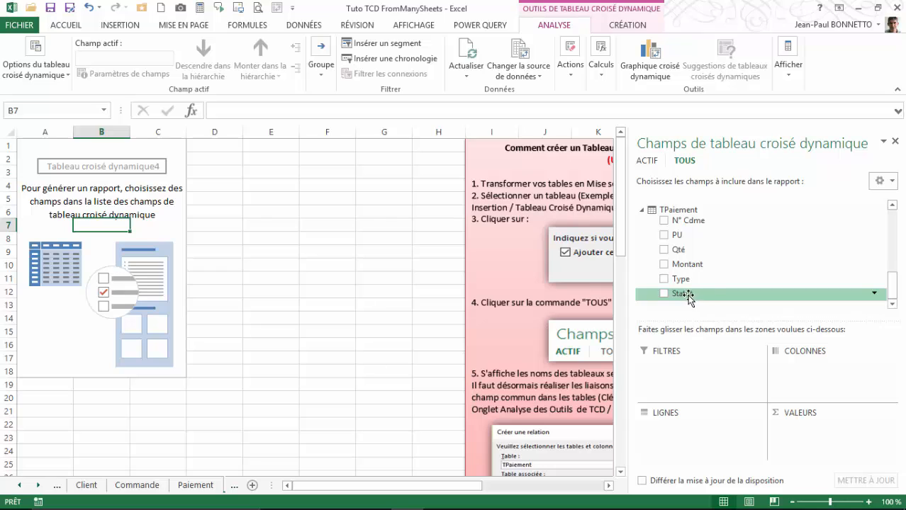
Step: Lay out the pivot table with TPaiement's Statut as filter, the sum of Montant as values and TCommande's Date as rows
{"action": "left_click_drag", "start_coordinate": [688, 297], "coordinate": [679, 366]}
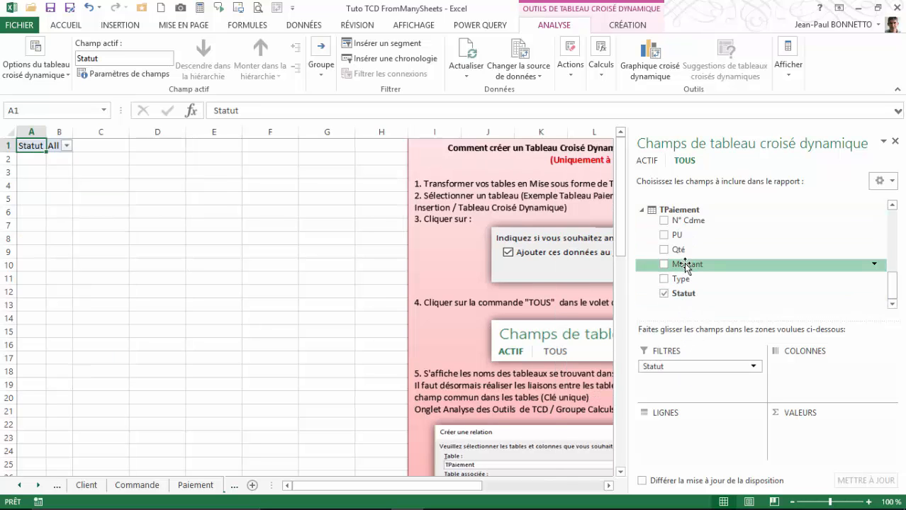
{"action": "left_click_drag", "start_coordinate": [685, 266], "coordinate": [801, 426]}
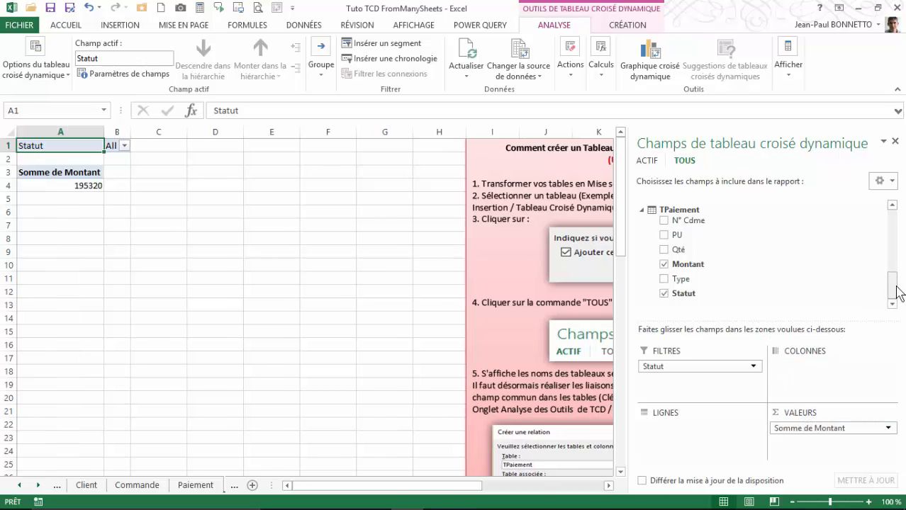
{"action": "left_click_drag", "start_coordinate": [892, 289], "coordinate": [893, 262]}
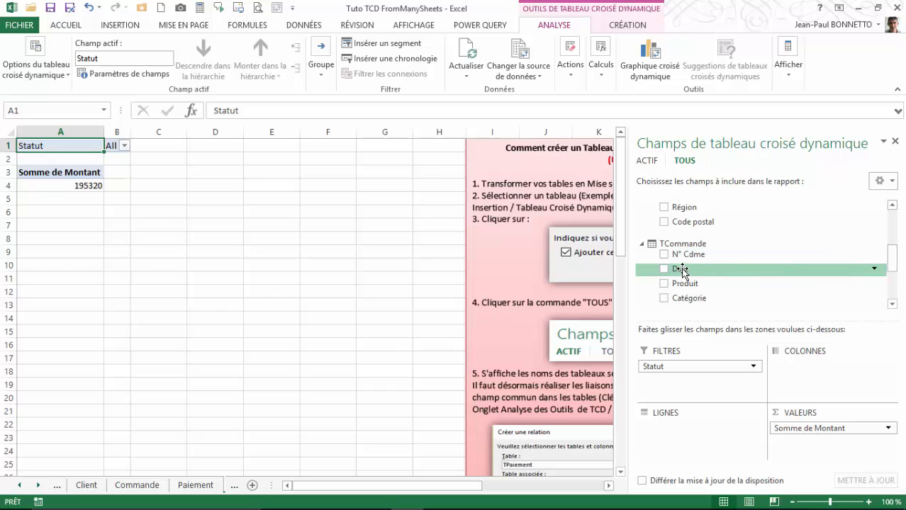
{"action": "left_click_drag", "start_coordinate": [681, 268], "coordinate": [667, 437]}
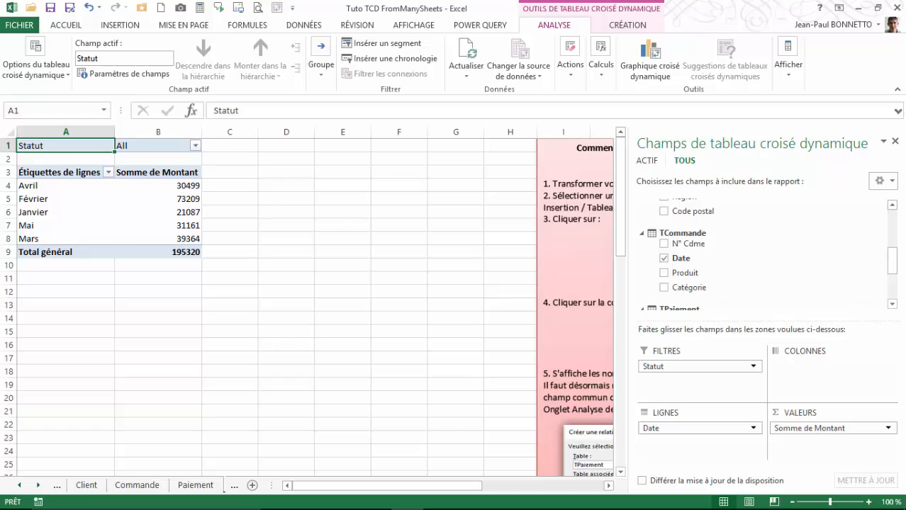
{"action": "scroll", "coordinate": [892, 255], "scroll_direction": "up", "scroll_amount": 2}
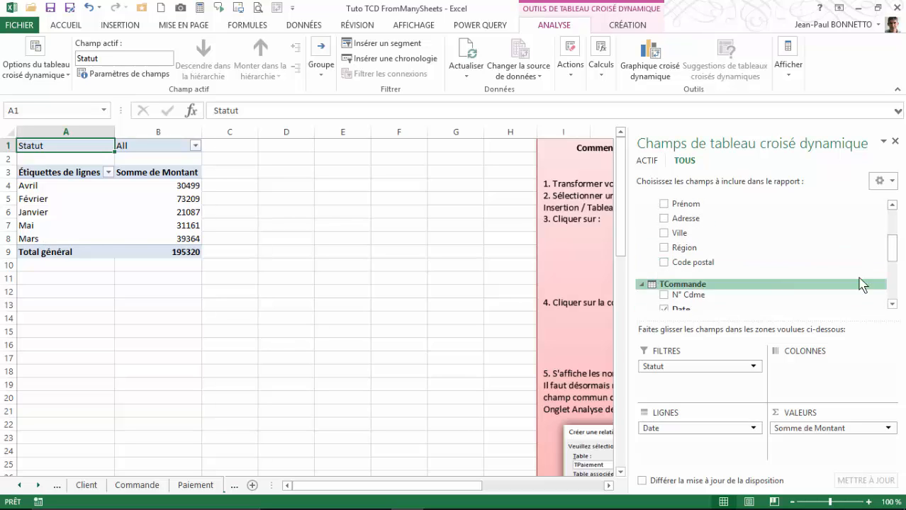
{"action": "scroll", "coordinate": [891, 263], "scroll_direction": "down", "scroll_amount": 4}
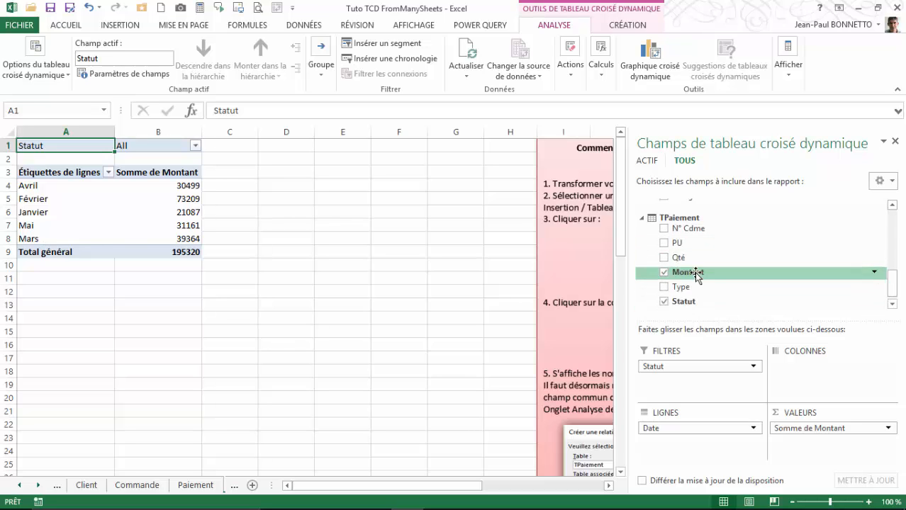
Step: Enable multiple selection in the Statut filter, exclude NON OK to keep only OK payments, and select the grand total
{"action": "left_click", "coordinate": [172, 196]}
{"action": "left_click", "coordinate": [195, 146]}
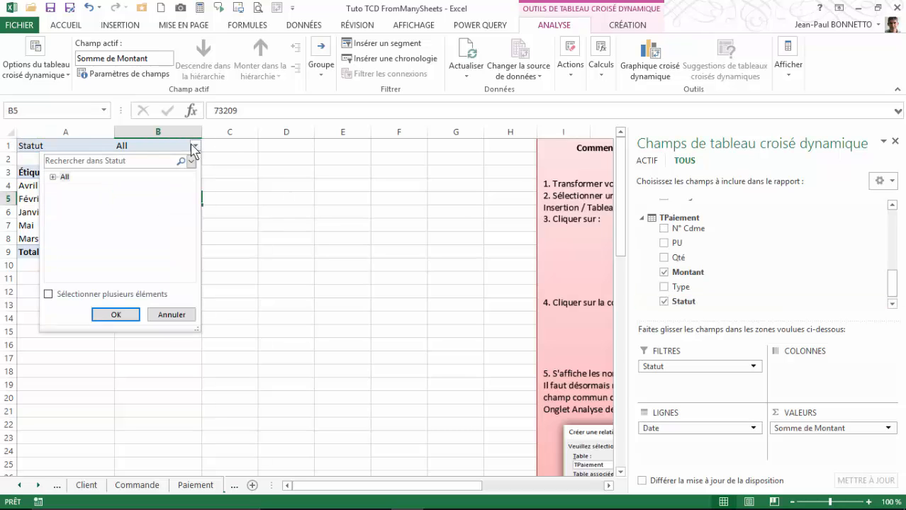
{"action": "left_click", "coordinate": [49, 294]}
{"action": "left_click", "coordinate": [52, 177]}
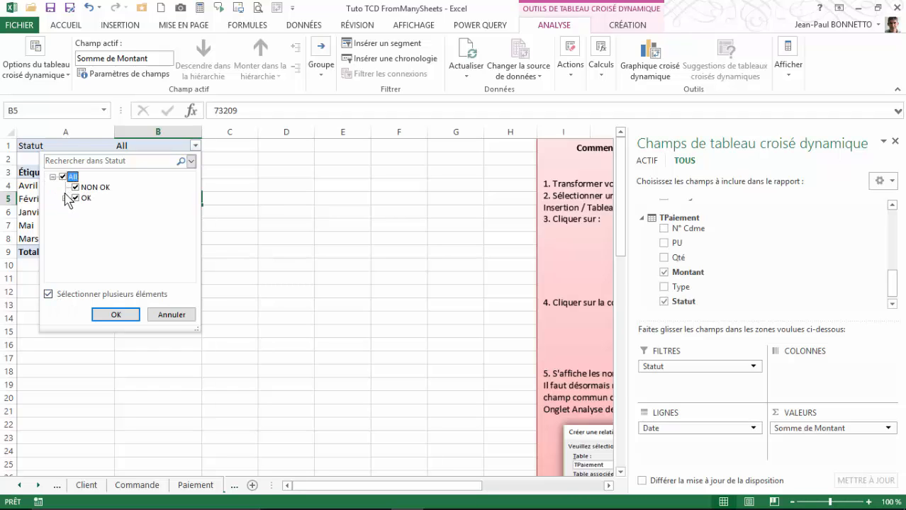
{"action": "left_click", "coordinate": [76, 188]}
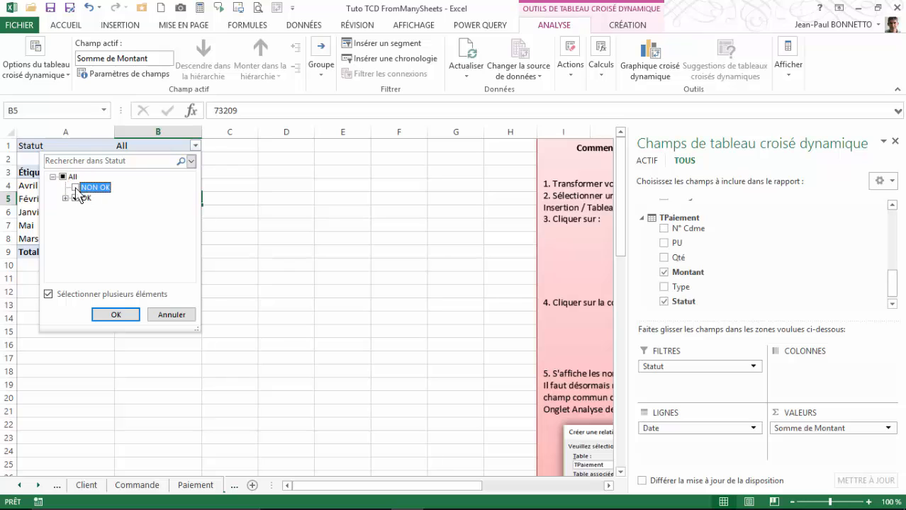
{"action": "left_click", "coordinate": [117, 315]}
{"action": "left_click", "coordinate": [189, 250]}
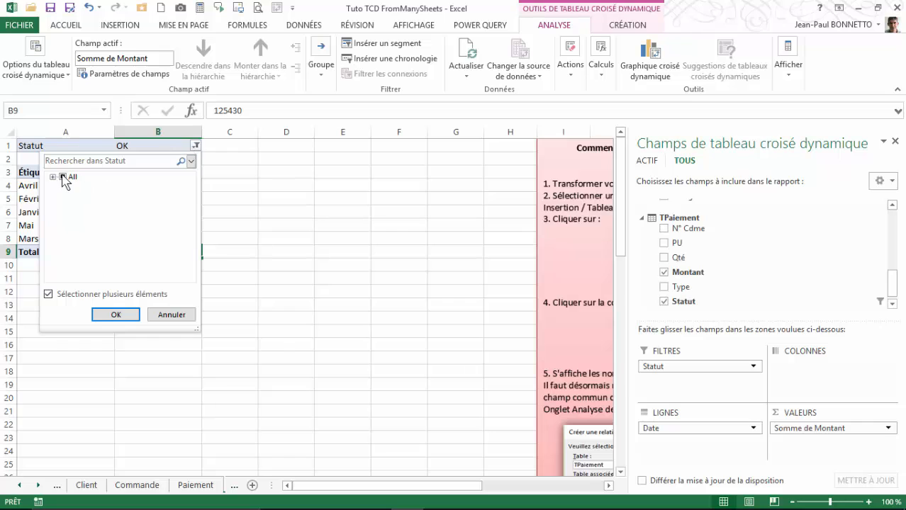
Step: Switch the Statut filter to NON OK only and inspect the resulting amounts
{"action": "left_click", "coordinate": [52, 176]}
{"action": "left_click", "coordinate": [75, 187]}
{"action": "left_click", "coordinate": [76, 199]}
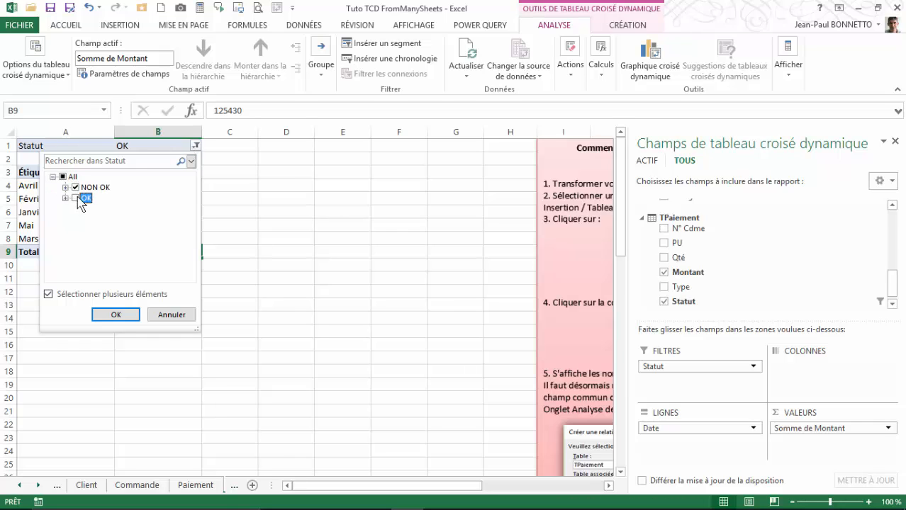
{"action": "left_click", "coordinate": [116, 315]}
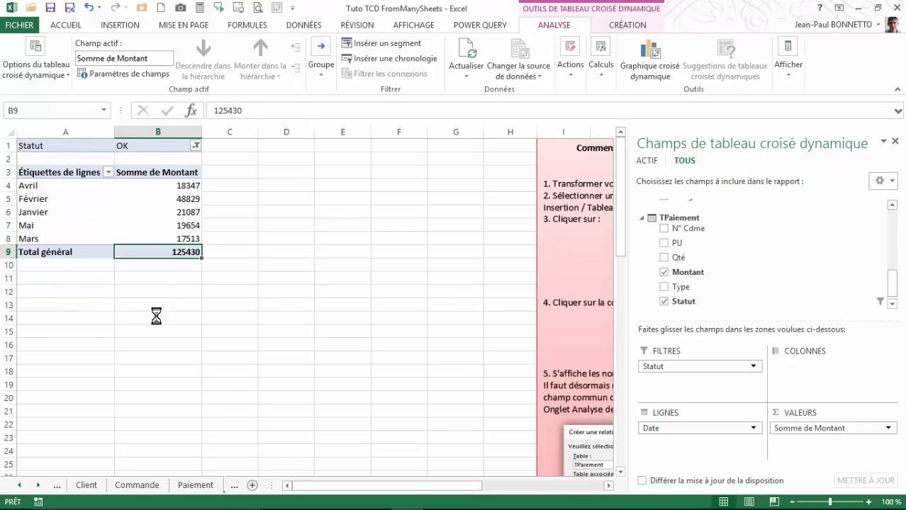
{"action": "left_click", "coordinate": [181, 237]}
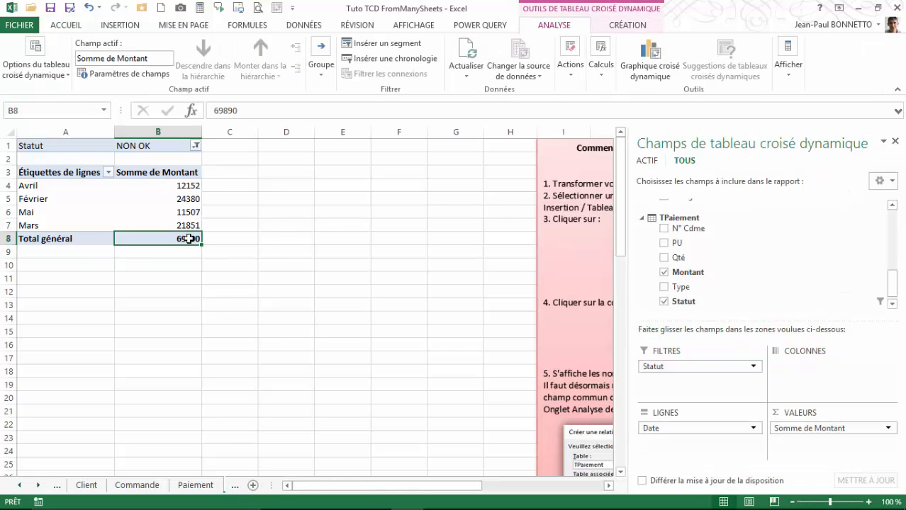
{"action": "left_click", "coordinate": [157, 210]}
Step: Include OK again in the Statut filter so that all payment statuses are selected
{"action": "left_click", "coordinate": [195, 145]}
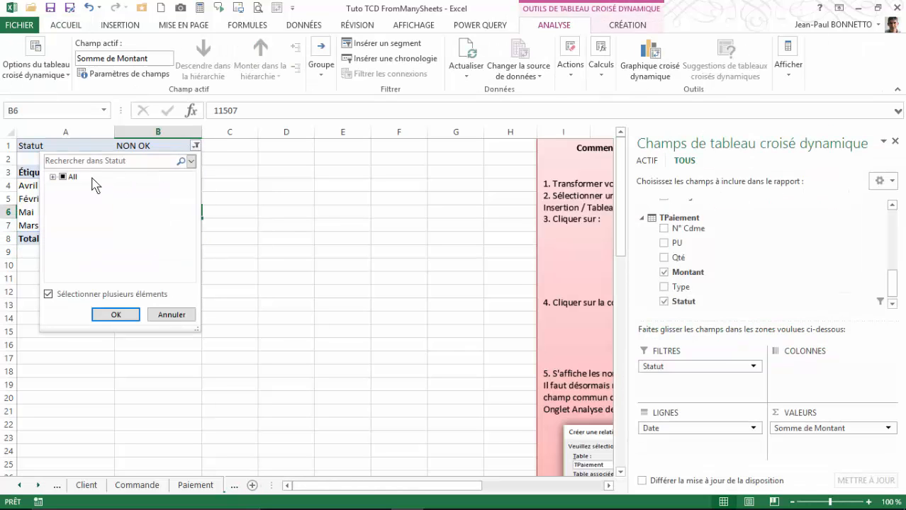
{"action": "left_click", "coordinate": [54, 177]}
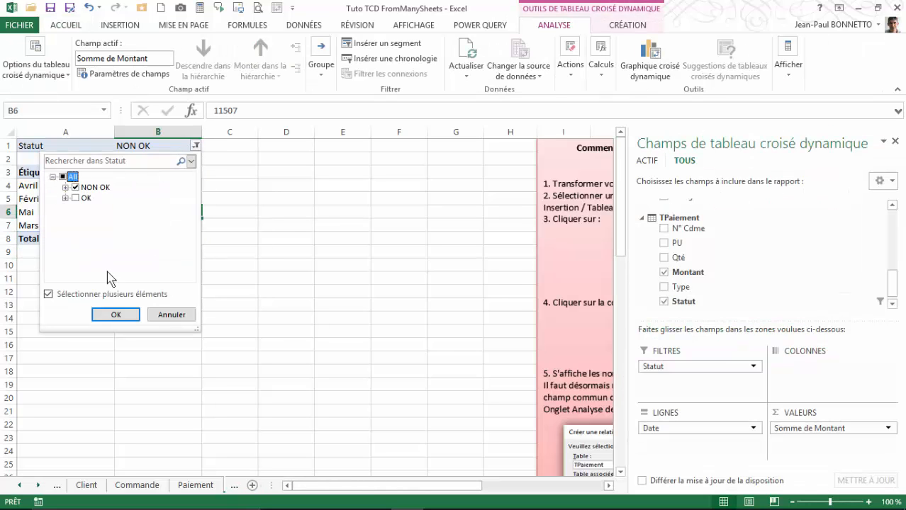
{"action": "left_click", "coordinate": [75, 198]}
{"action": "left_click", "coordinate": [115, 315]}
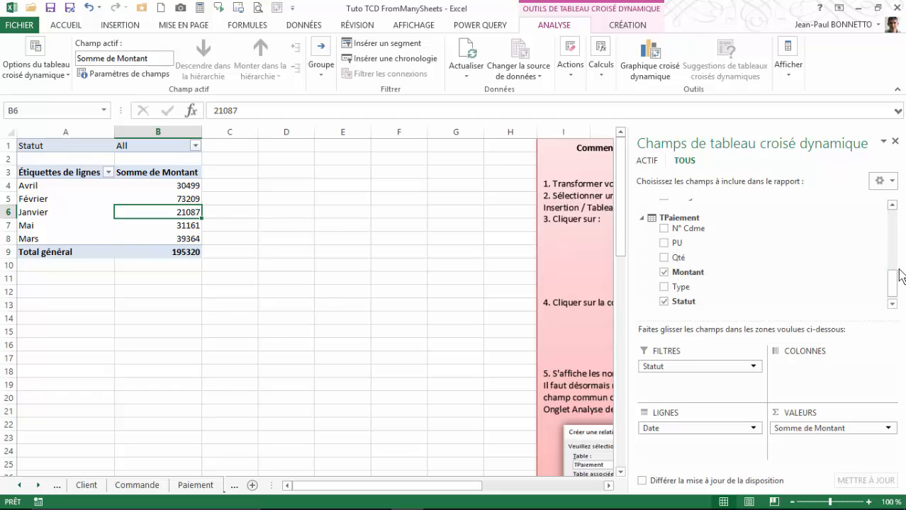
Step: Add TClient's Région field to the rows above Date, and move it to the columns
{"action": "left_click_drag", "start_coordinate": [896, 273], "coordinate": [801, 241]}
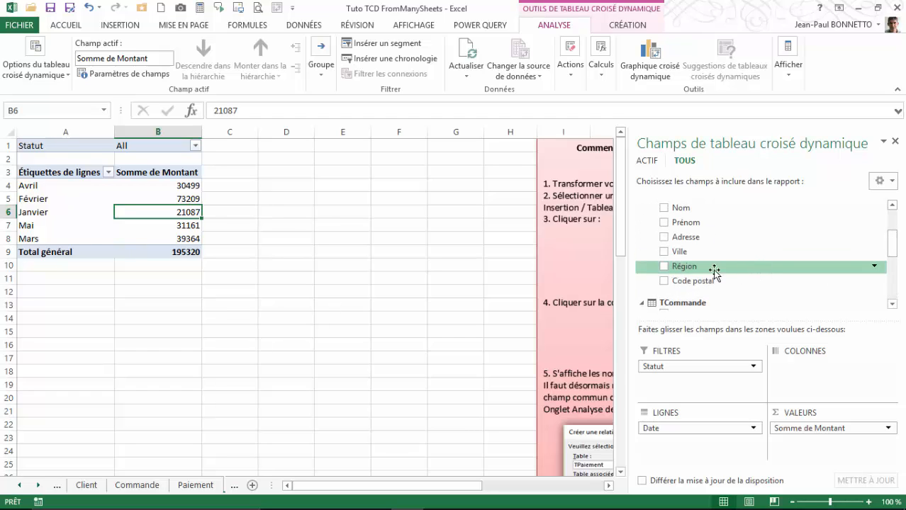
{"action": "left_click_drag", "start_coordinate": [687, 266], "coordinate": [659, 425]}
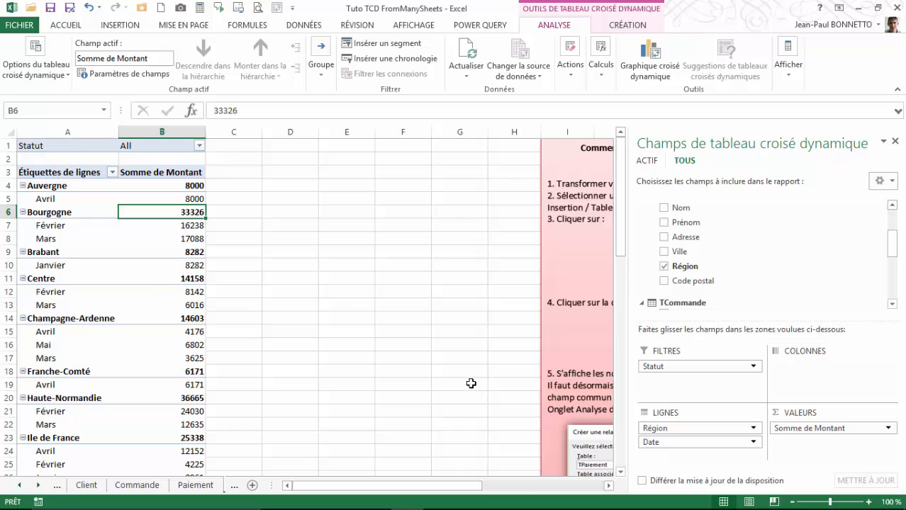
{"action": "left_click_drag", "start_coordinate": [667, 428], "coordinate": [813, 371]}
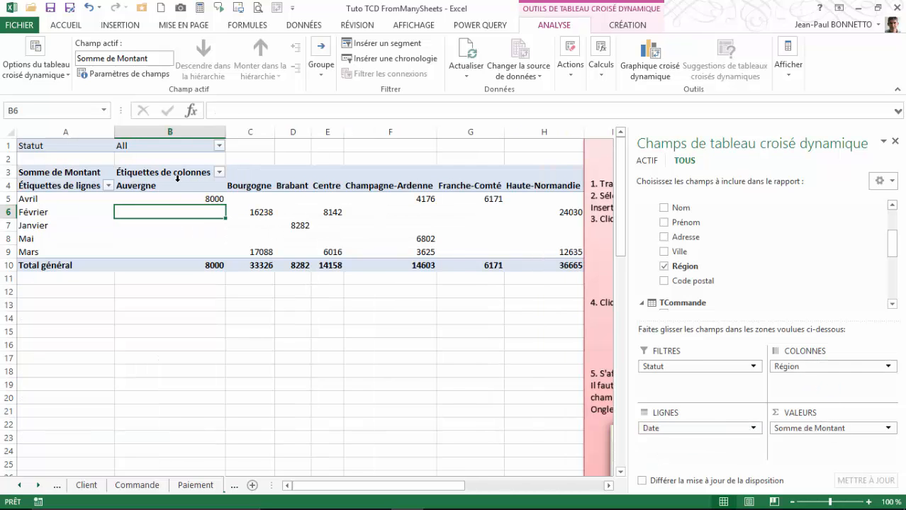
Step: Move Région from the columns to the rows, nested beneath Date
{"action": "left_click_drag", "start_coordinate": [793, 366], "coordinate": [664, 443]}
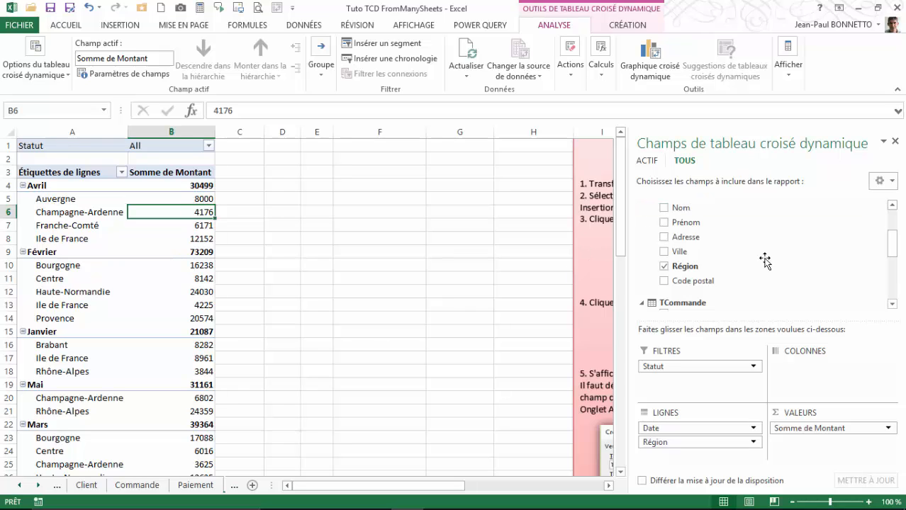
{"action": "left_click_drag", "start_coordinate": [895, 251], "coordinate": [894, 240]}
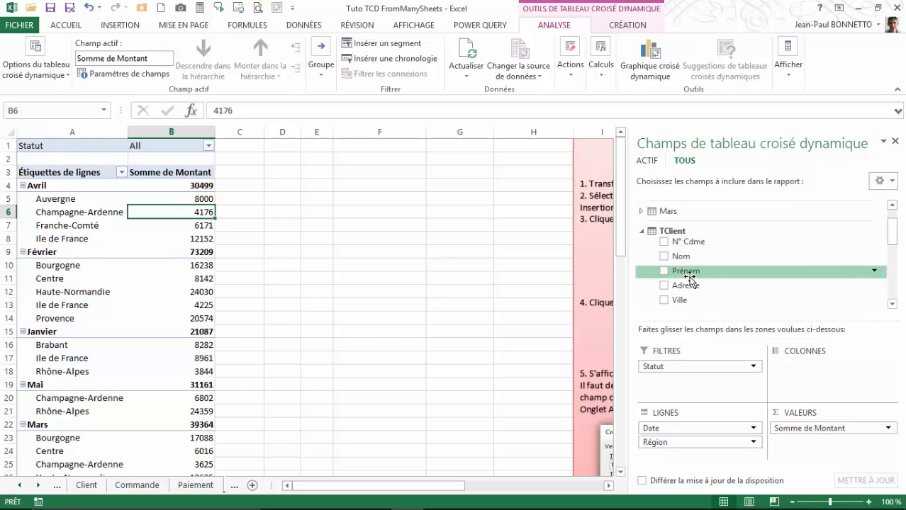
Step: Add TCommande's Produit field to the pivot table's columns and review the amounts per product
{"action": "scroll", "coordinate": [874, 241], "scroll_direction": "down", "scroll_amount": 4}
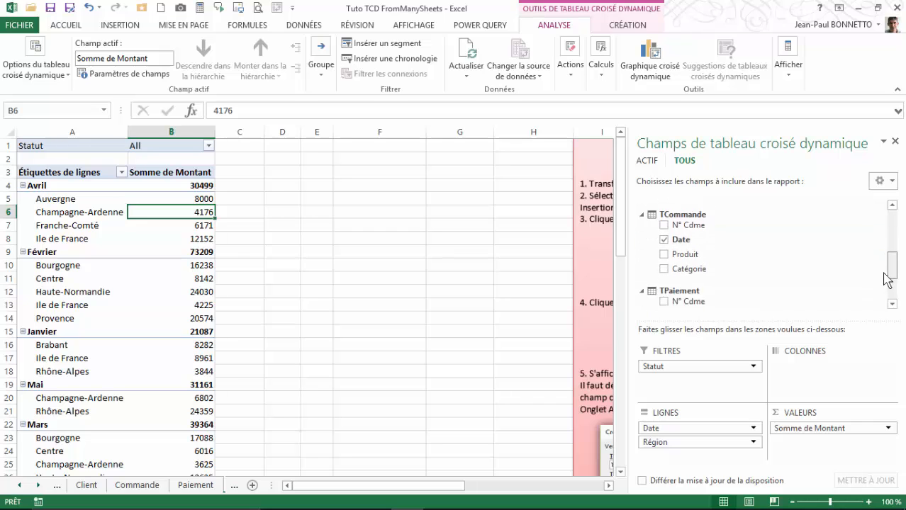
{"action": "left_click_drag", "start_coordinate": [686, 224], "coordinate": [813, 369]}
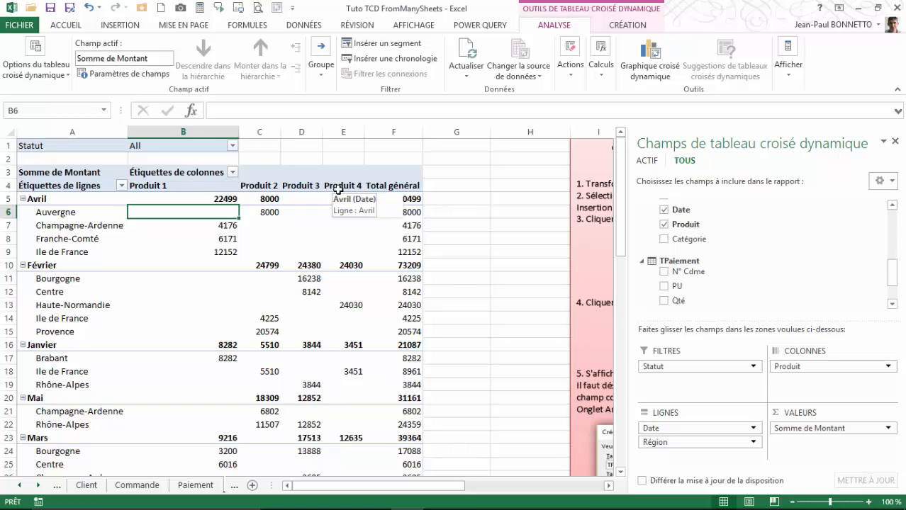
{"action": "scroll", "coordinate": [237, 259], "scroll_direction": "down", "scroll_amount": 3}
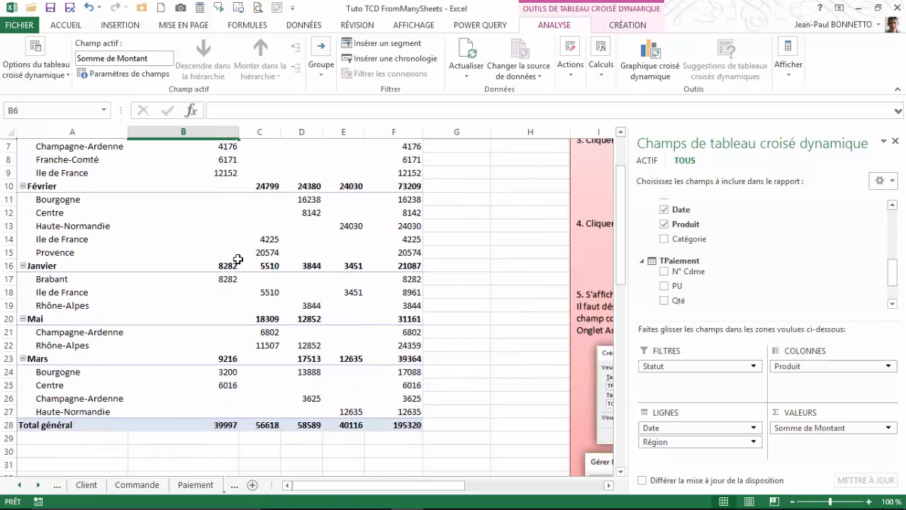
{"action": "scroll", "coordinate": [237, 259], "scroll_direction": "up", "scroll_amount": 2}
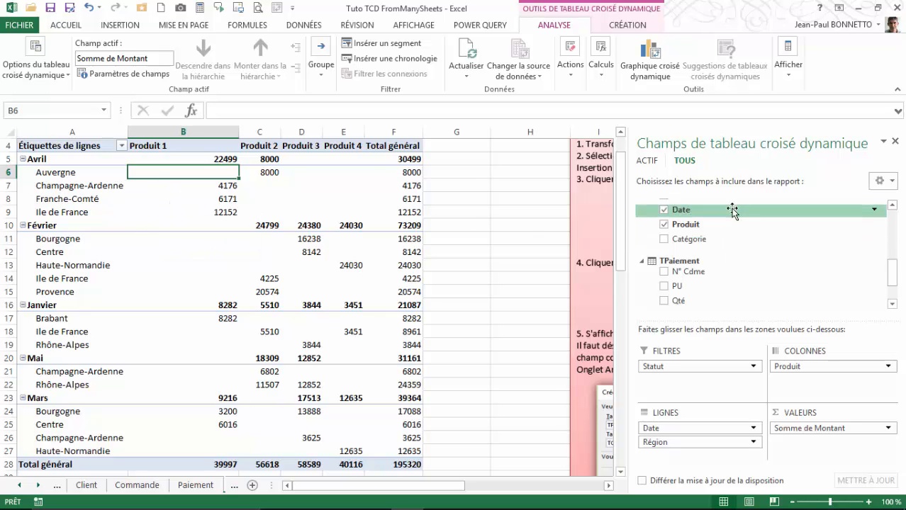
{"action": "left_click_drag", "start_coordinate": [891, 275], "coordinate": [891, 256]}
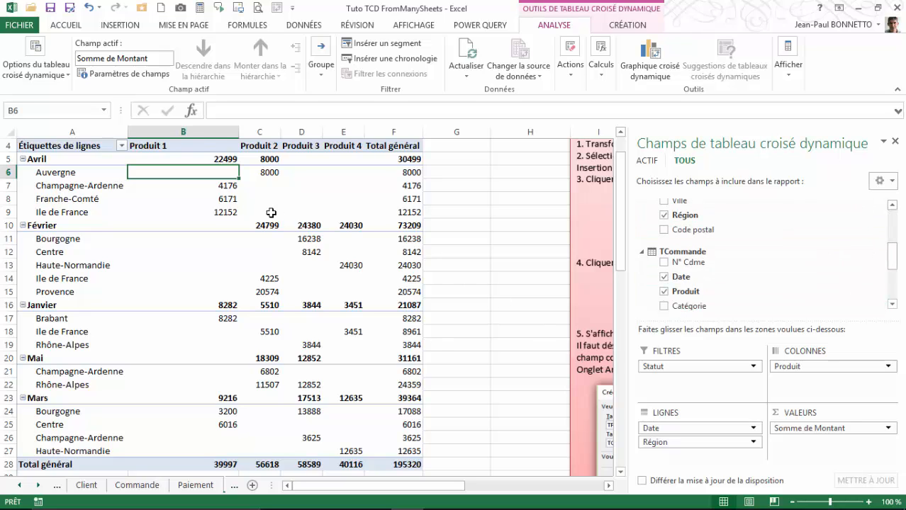
{"action": "scroll", "coordinate": [271, 213], "scroll_direction": "up", "scroll_amount": 1}
Step: Apply the blue Moyen pivot table style with a dark blue header and blue month subtotal rows
{"action": "left_click", "coordinate": [628, 27]}
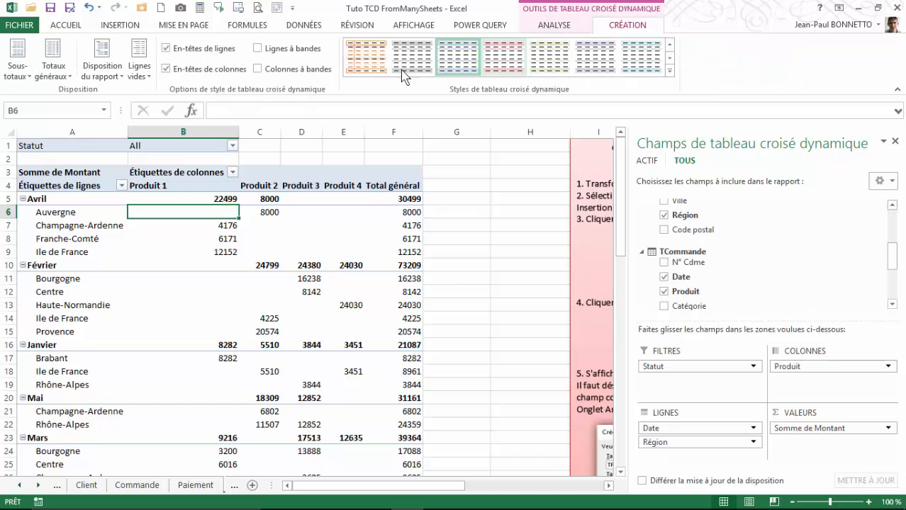
{"action": "left_click", "coordinate": [669, 71]}
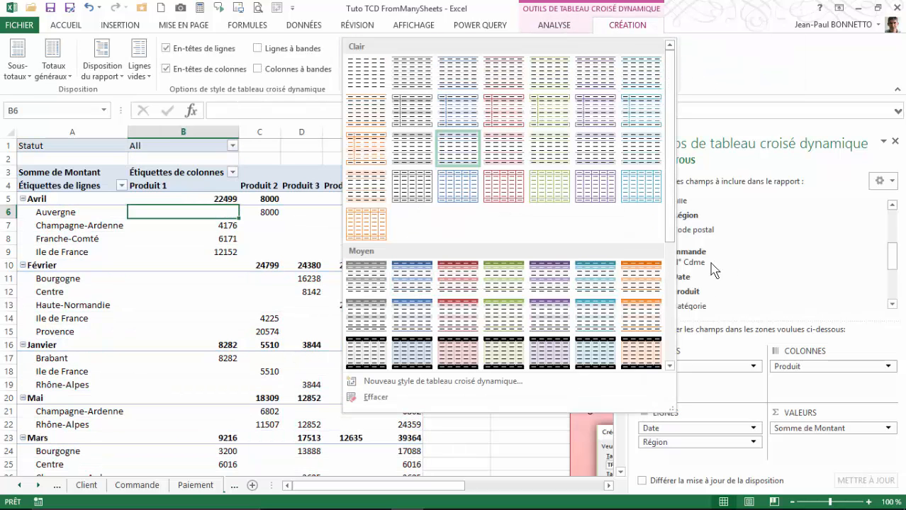
{"action": "left_click", "coordinate": [424, 287]}
{"action": "left_click", "coordinate": [319, 303]}
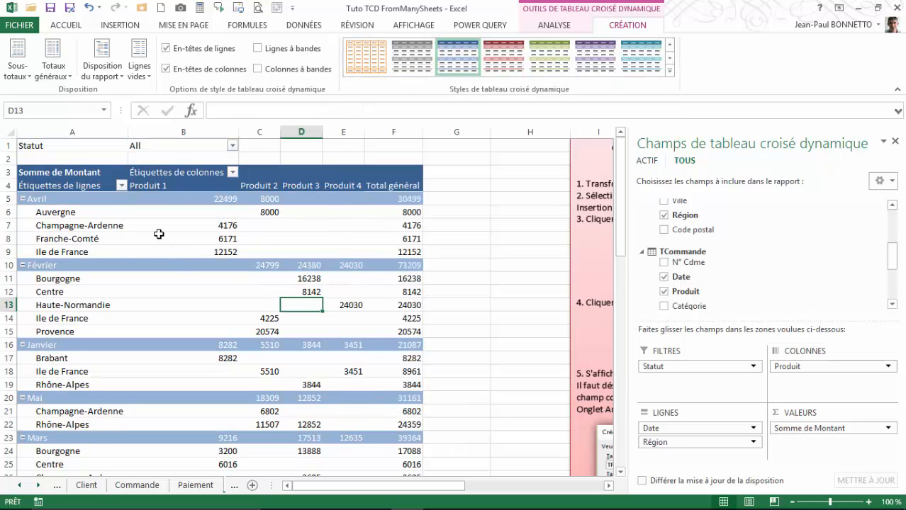
Step: Rename the Statut filter label in cell A1 to "Statut Paiement :"
{"action": "left_click", "coordinate": [78, 147]}
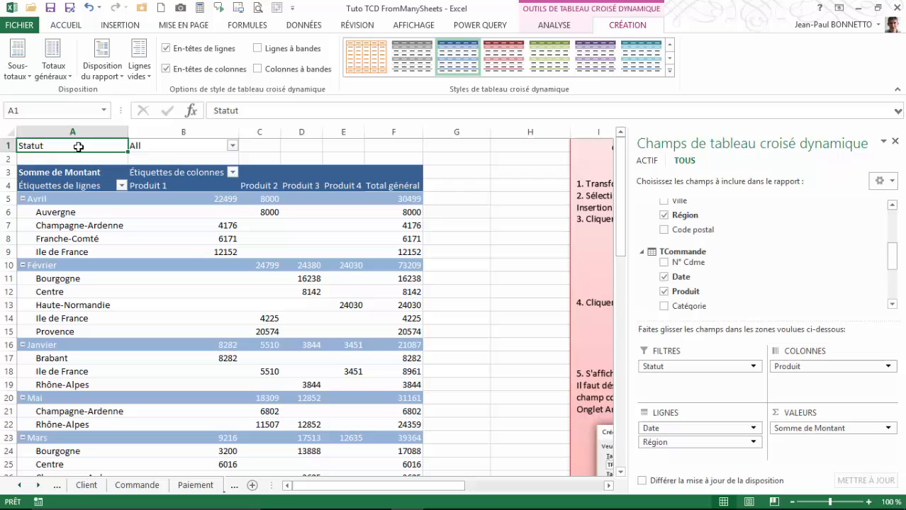
{"action": "left_click", "coordinate": [270, 110]}
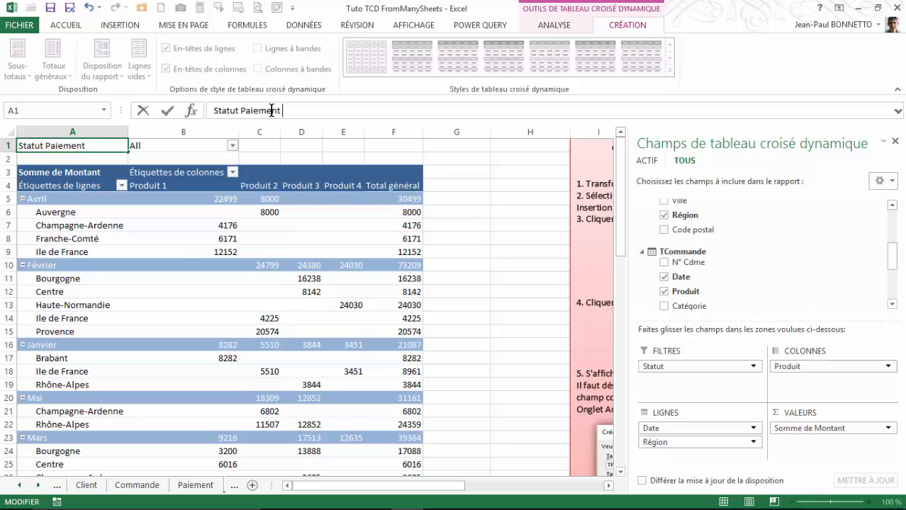
{"action": "left_click", "coordinate": [186, 306]}
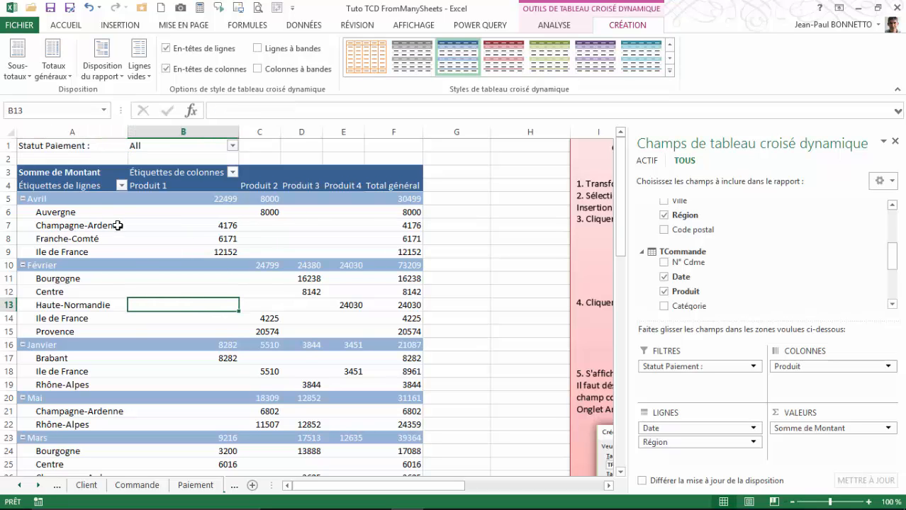
{"action": "left_click", "coordinate": [343, 225]}
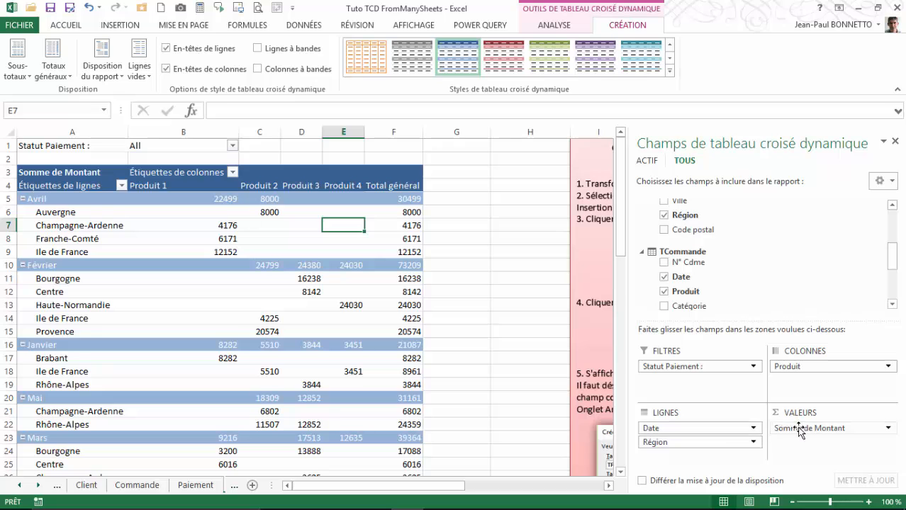
Step: Format the Somme de Montant values as Monétaire in € with 0 decimals and review the amounts
{"action": "left_click", "coordinate": [888, 428]}
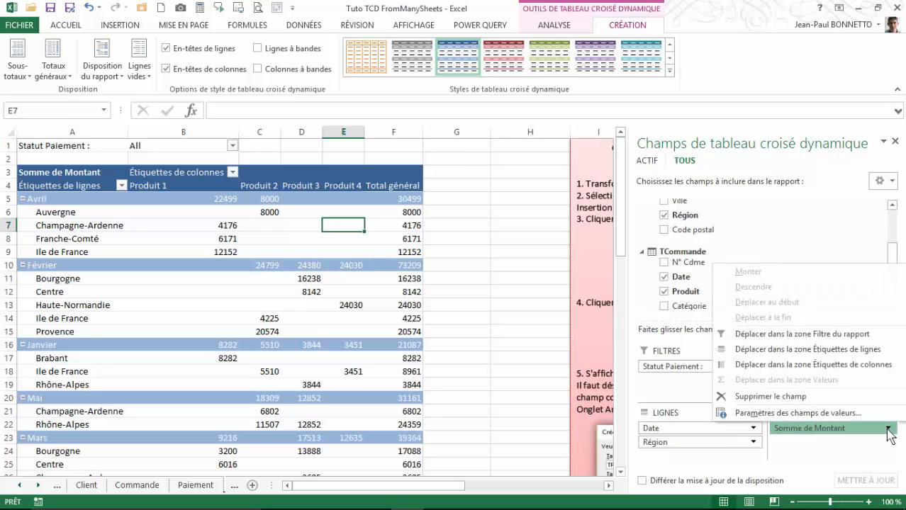
{"action": "left_click", "coordinate": [787, 413]}
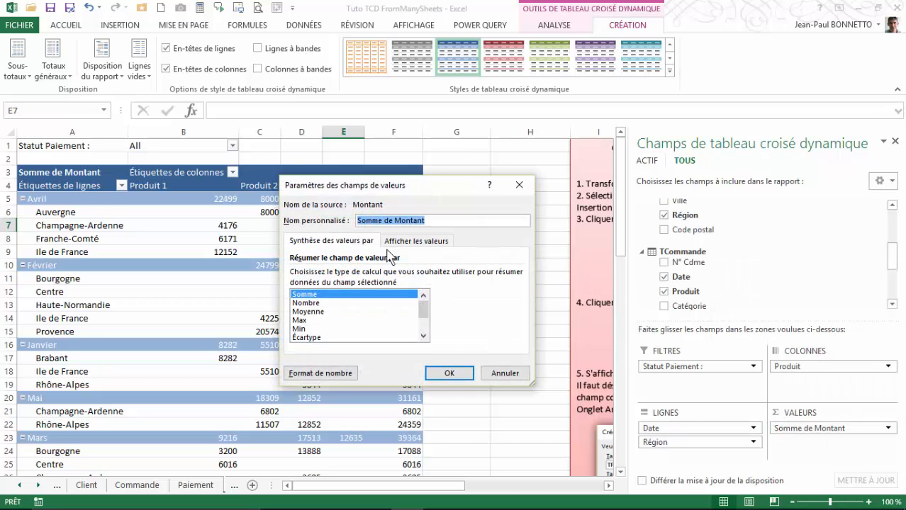
{"action": "left_click", "coordinate": [320, 373]}
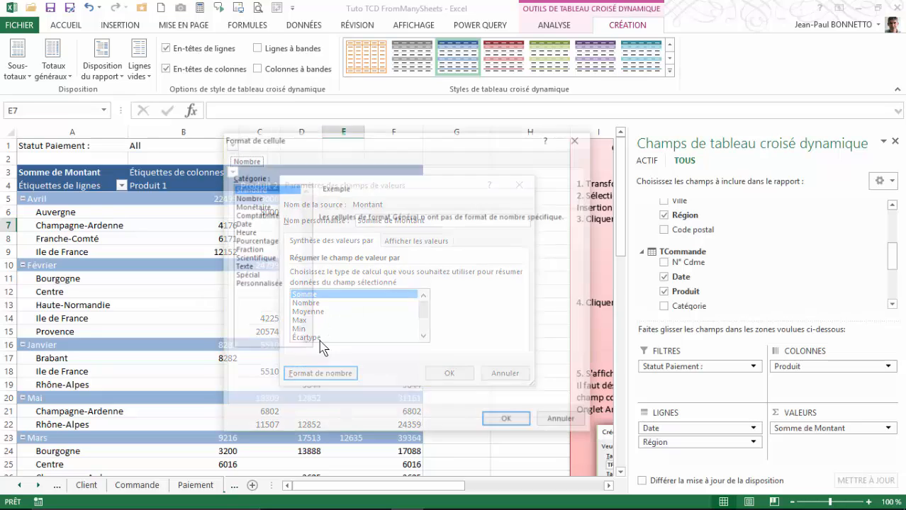
{"action": "left_click", "coordinate": [253, 206]}
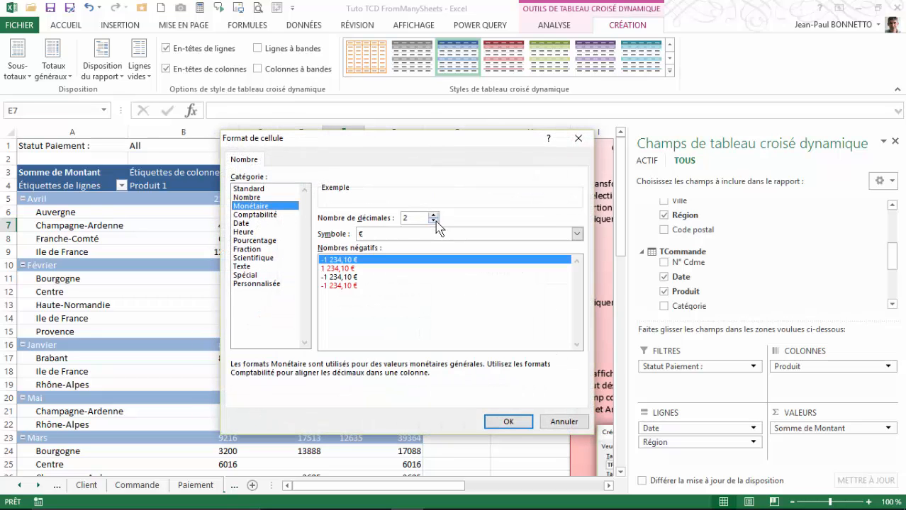
{"action": "left_click", "coordinate": [434, 221]}
{"action": "left_click", "coordinate": [433, 221]}
{"action": "left_click", "coordinate": [508, 422]}
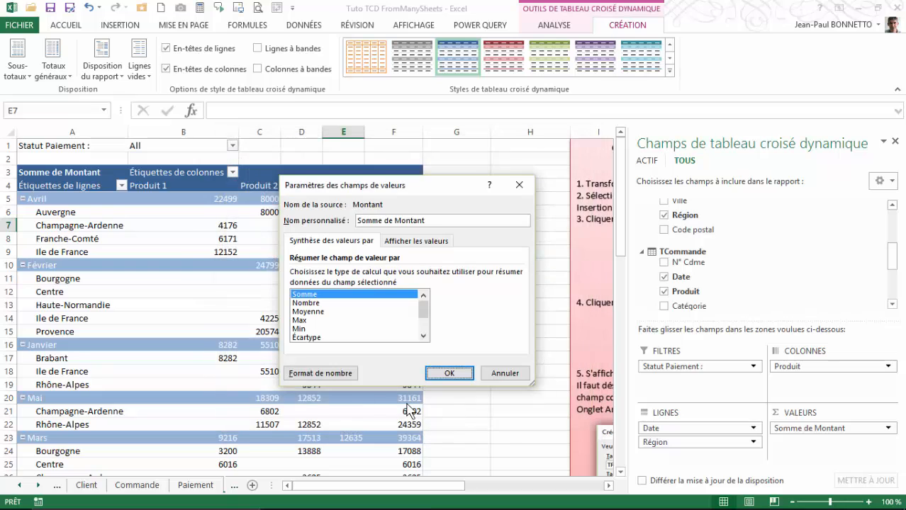
{"action": "left_click", "coordinate": [460, 374]}
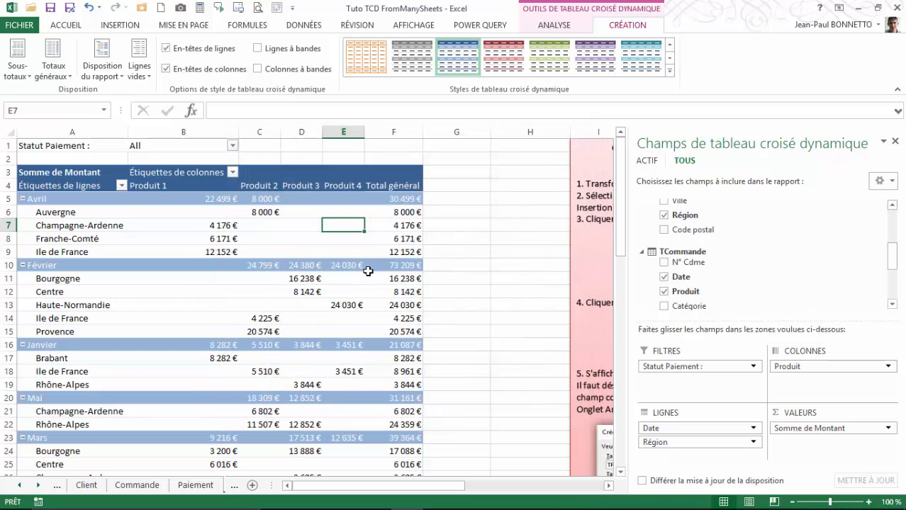
{"action": "scroll", "coordinate": [321, 324], "scroll_direction": "down", "scroll_amount": 2}
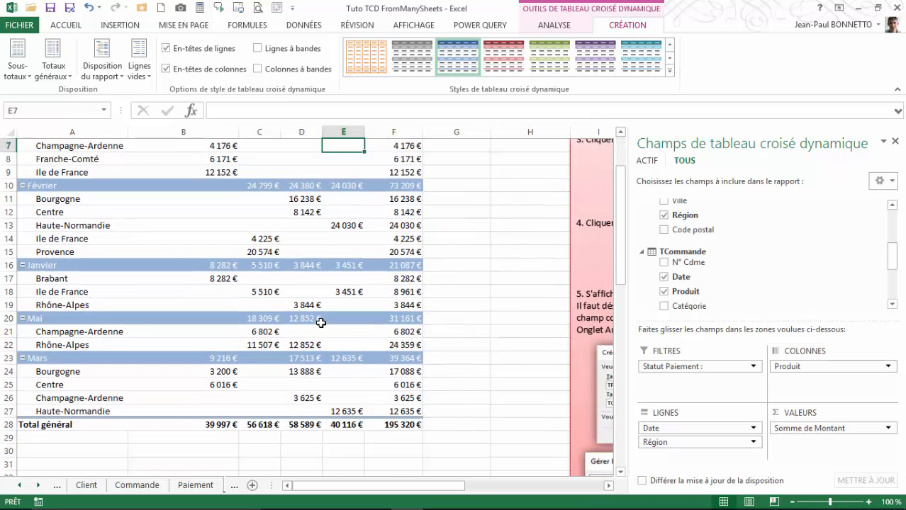
{"action": "scroll", "coordinate": [321, 324], "scroll_direction": "up", "scroll_amount": 1}
{"action": "scroll", "coordinate": [320, 324], "scroll_direction": "up", "scroll_amount": 1}
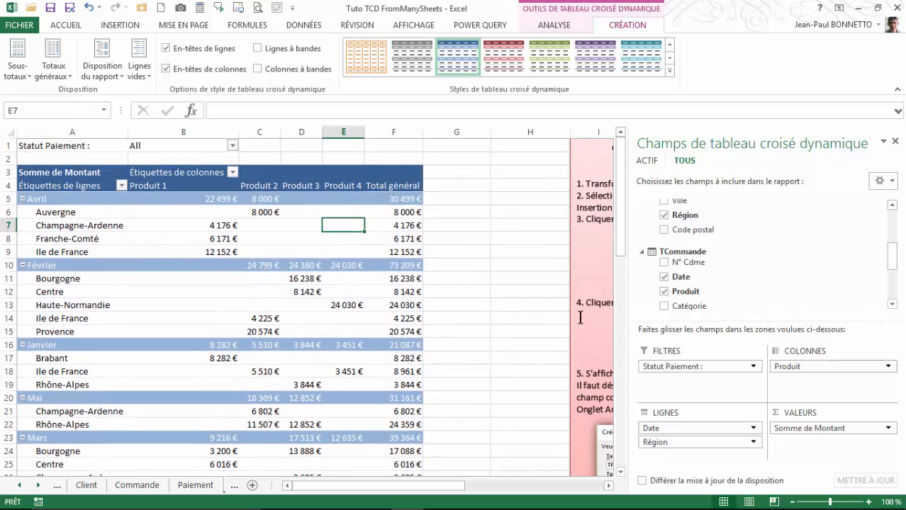
Step: Rename the column labels header in B3 as "Liste Produits" and the values header in A3 as "Total Ventes"
{"action": "left_click", "coordinate": [174, 172]}
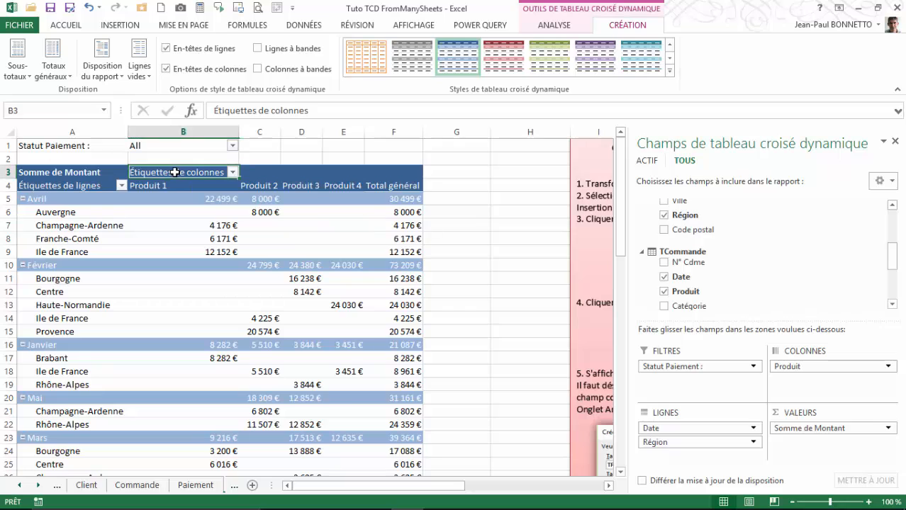
{"action": "key", "text": "BackSpace"}
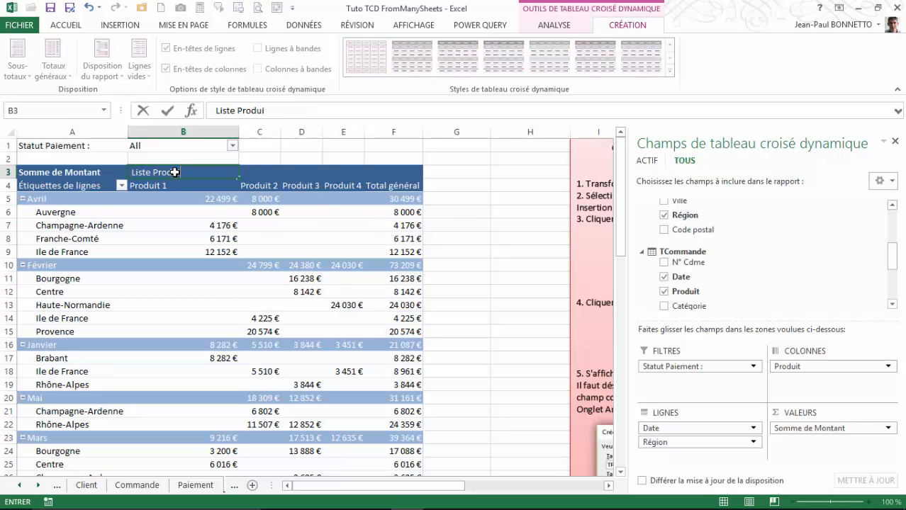
{"action": "left_click", "coordinate": [58, 175]}
{"action": "type", "text": "Total"}
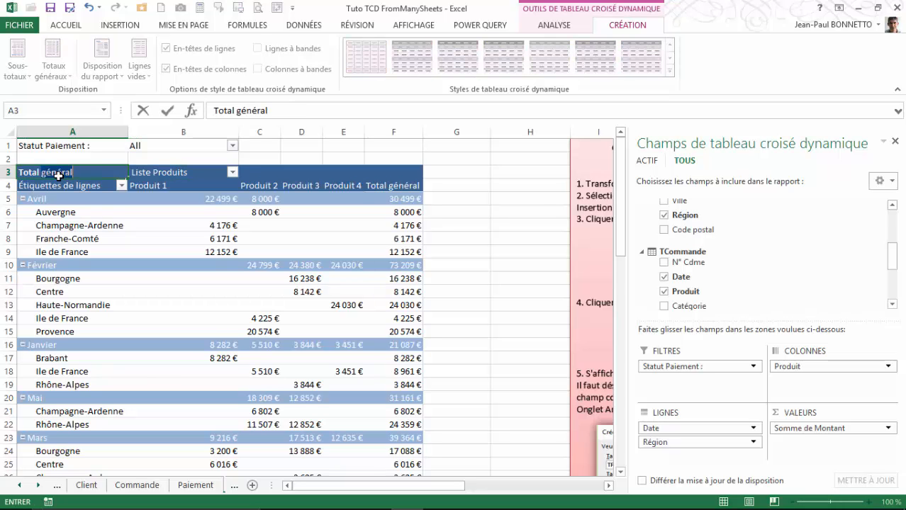
{"action": "type", "text": " Ventes"}
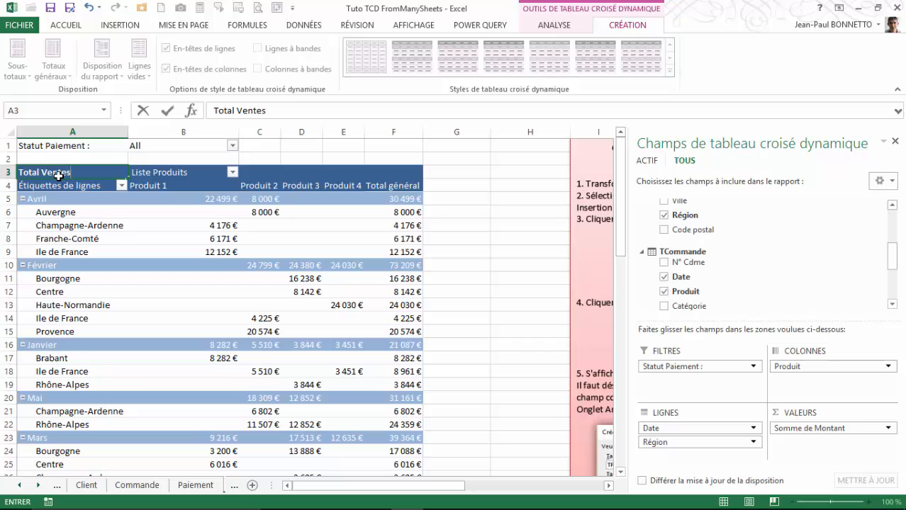
Step: Rename the row labels header in A4 as "Période / Région" and narrow column B slightly
{"action": "left_click", "coordinate": [58, 182]}
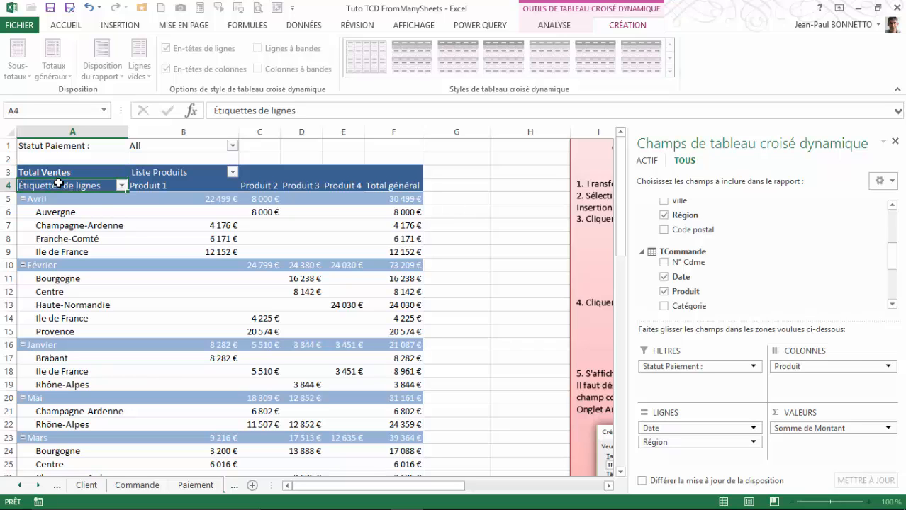
{"action": "type", "text": "Pé"}
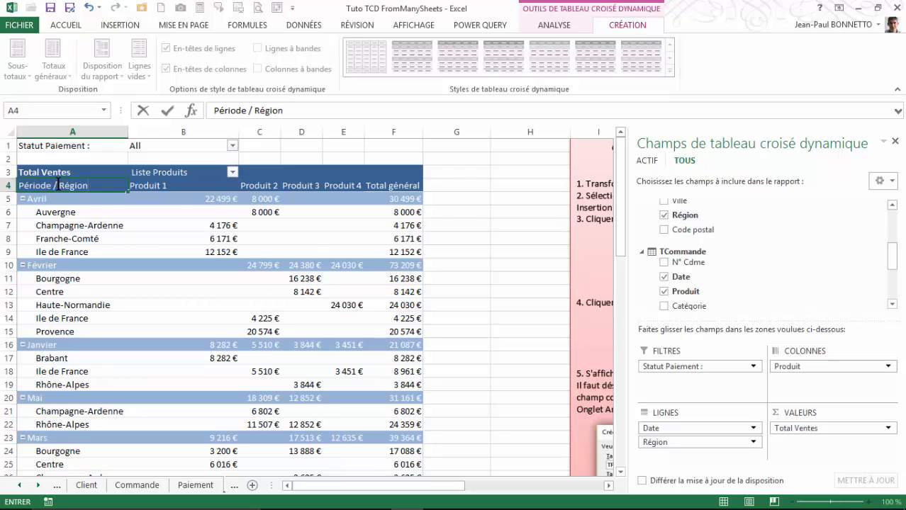
{"action": "type", "text": "riode / Région"}
{"action": "left_click", "coordinate": [141, 236]}
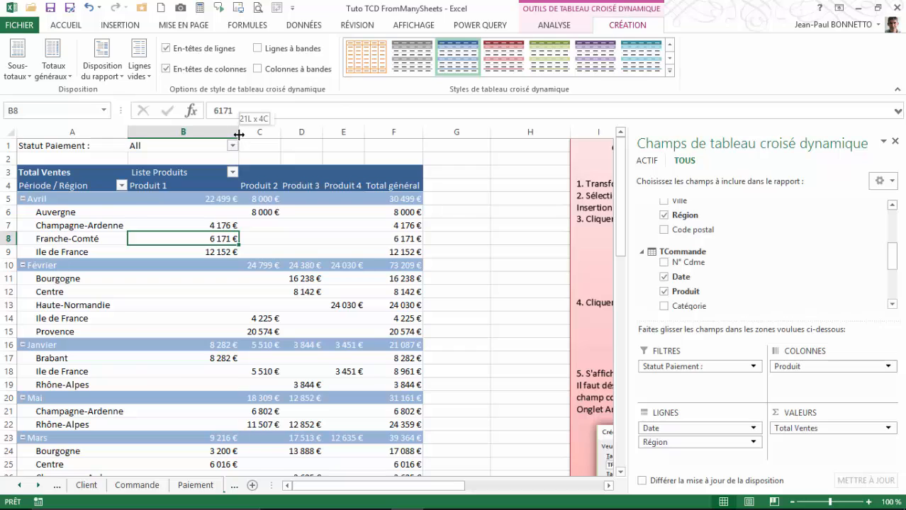
{"action": "left_click_drag", "start_coordinate": [239, 134], "coordinate": [219, 135]}
Step: Exclude OK from the Statut Paiement filter so that only NON OK payments are kept
{"action": "left_click", "coordinate": [178, 145]}
{"action": "left_click", "coordinate": [213, 145]}
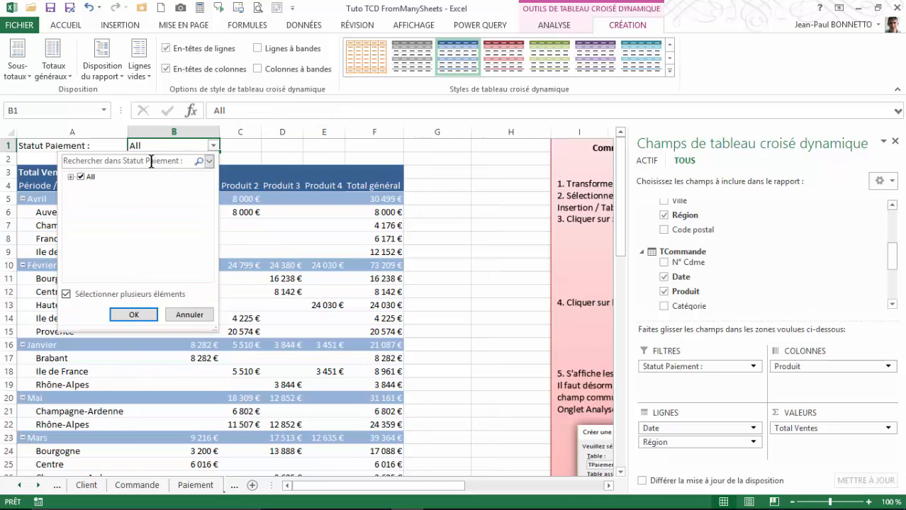
{"action": "left_click", "coordinate": [69, 177]}
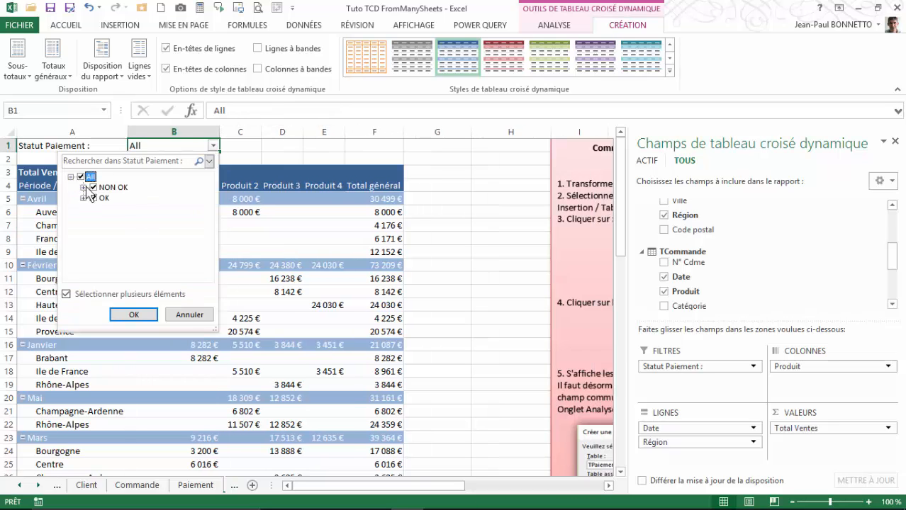
{"action": "left_click", "coordinate": [84, 199]}
{"action": "left_click", "coordinate": [95, 200]}
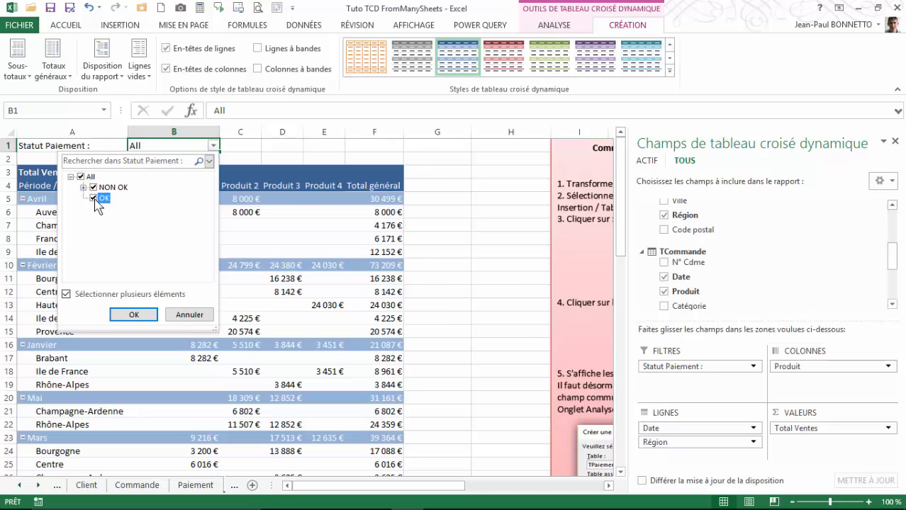
{"action": "left_click", "coordinate": [134, 314]}
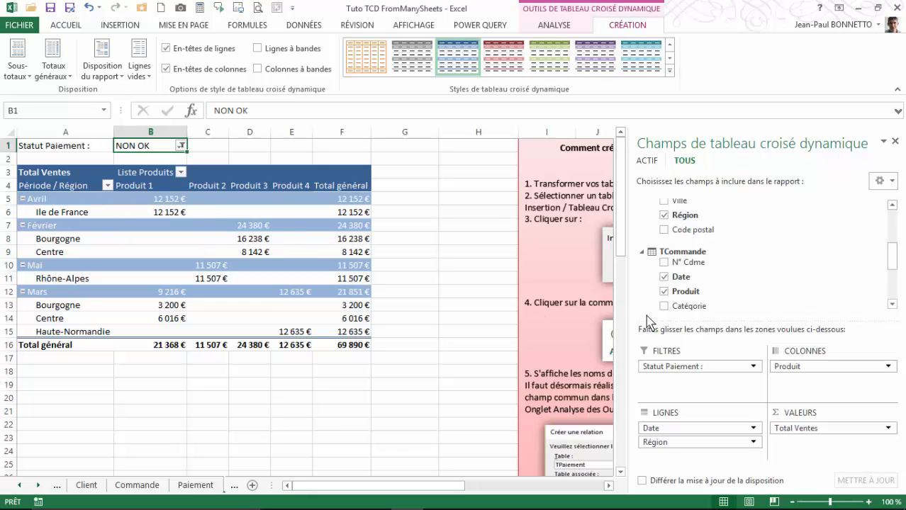
Step: Replace Région in the pivot table's rows with TClient's Nom field, nested beneath Date
{"action": "left_click_drag", "start_coordinate": [709, 262], "coordinate": [481, 429]}
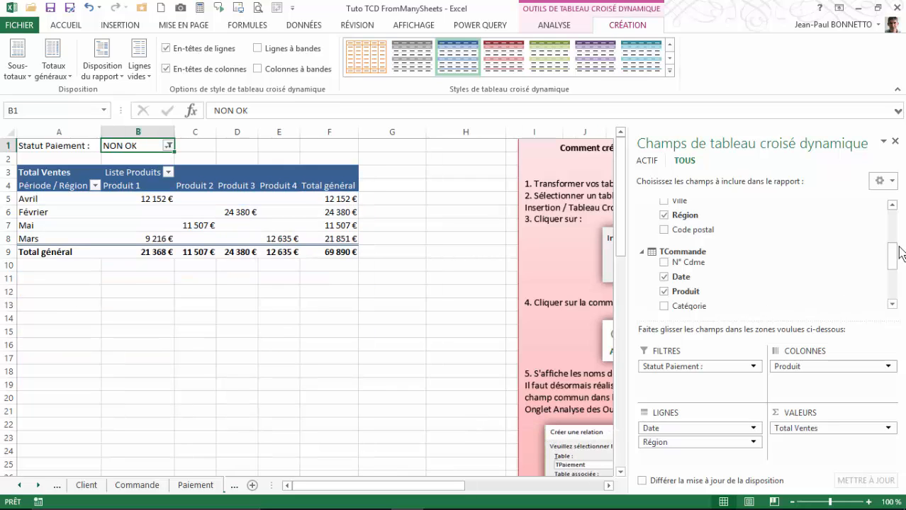
{"action": "left_click_drag", "start_coordinate": [896, 259], "coordinate": [896, 228]}
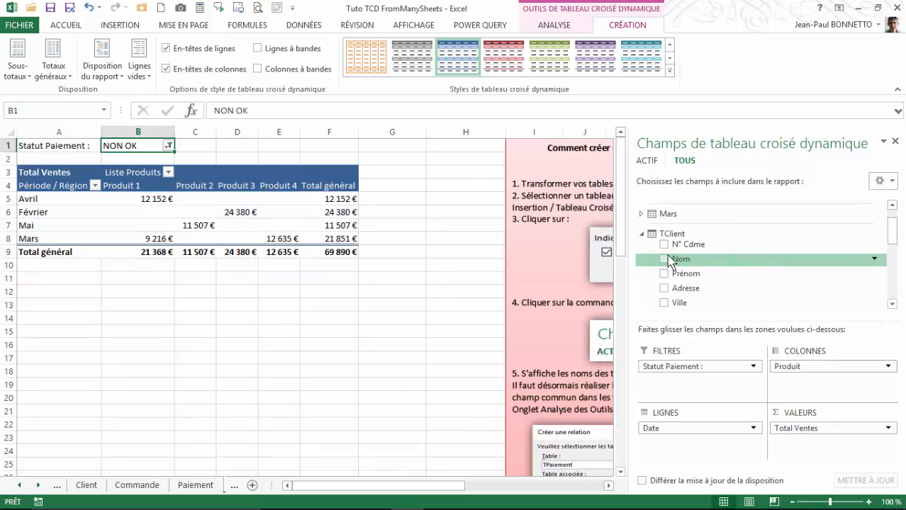
{"action": "left_click_drag", "start_coordinate": [671, 262], "coordinate": [668, 446]}
{"action": "left_click", "coordinate": [57, 208]}
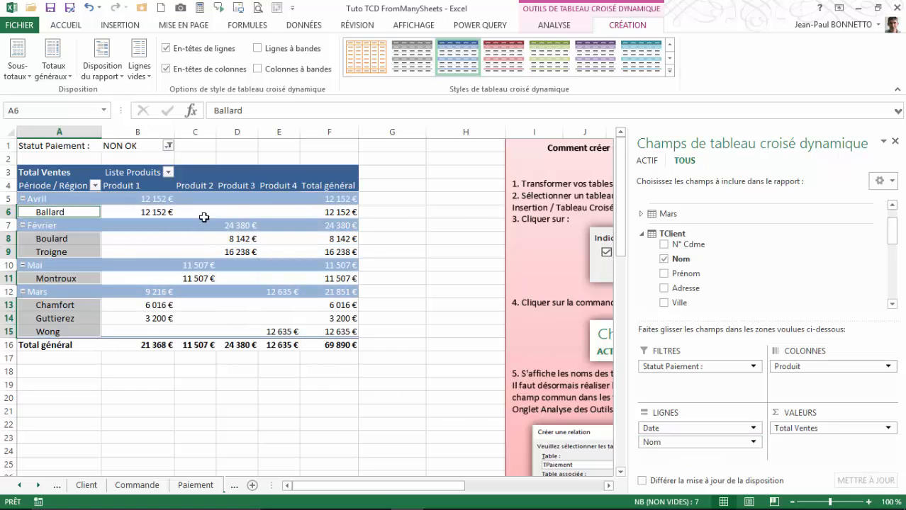
Step: Widen columns C, D and E, which hold the Produit 2, Produit 3 and Produit 4 amounts
{"action": "left_click", "coordinate": [161, 210]}
{"action": "left_click_drag", "start_coordinate": [300, 135], "coordinate": [327, 134]}
{"action": "left_click_drag", "start_coordinate": [258, 132], "coordinate": [273, 132]}
{"action": "left_click_drag", "start_coordinate": [216, 131], "coordinate": [231, 133]}
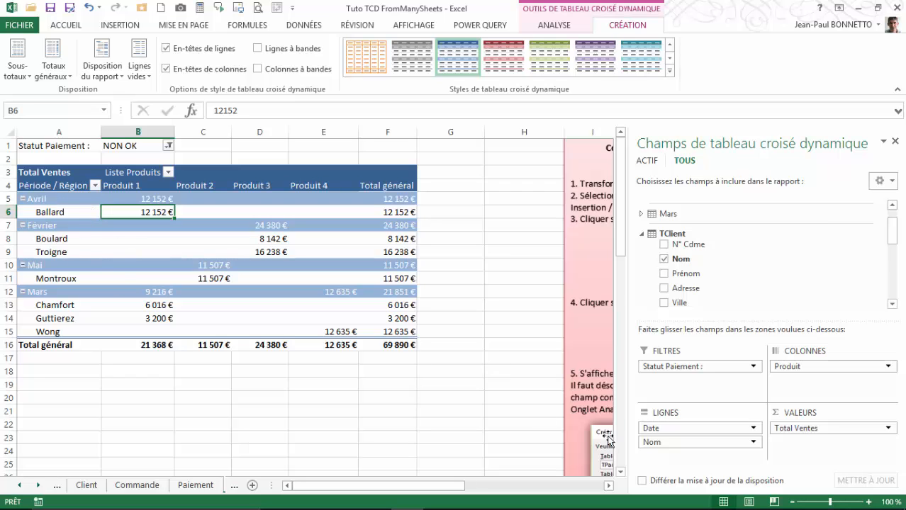
Step: Try placing Nom above Date in the pivot table's row fields
{"action": "mouse_move", "coordinate": [667, 430]}
{"action": "left_mouse_down"}
{"action": "mouse_move", "coordinate": [659, 441]}
{"action": "mouse_move", "coordinate": [668, 460]}
{"action": "mouse_move", "coordinate": [660, 417]}
{"action": "left_mouse_up"}
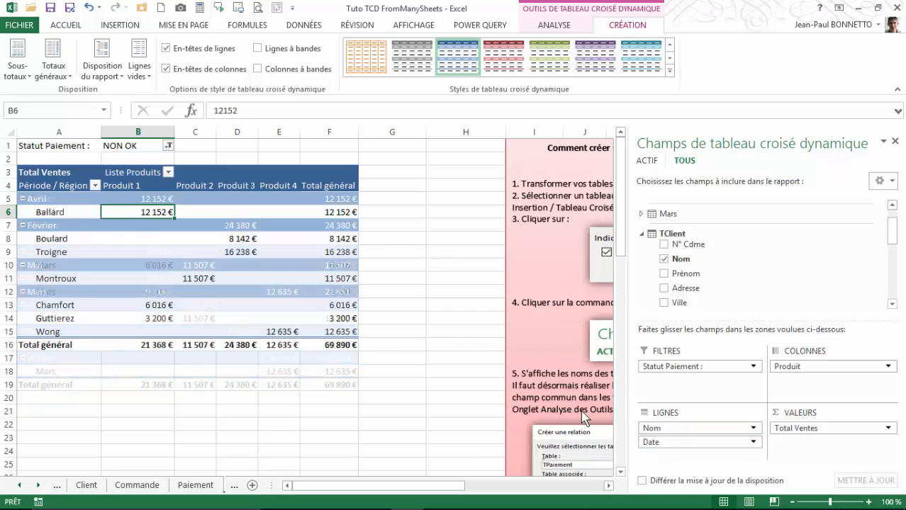
{"action": "left_click_drag", "start_coordinate": [332, 234], "coordinate": [333, 226]}
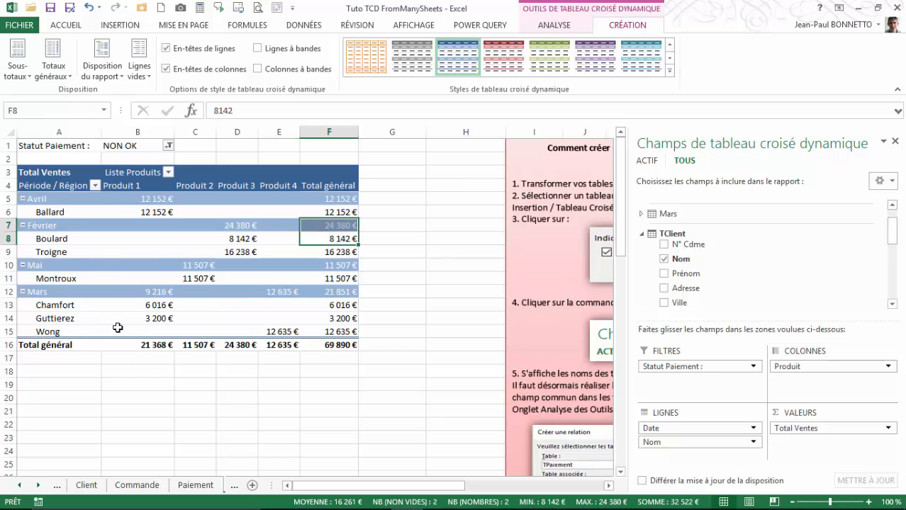
Step: Format the Statut Paiement filter value in B1 with a blue fill and white, bold, centred text
{"action": "left_click", "coordinate": [149, 140]}
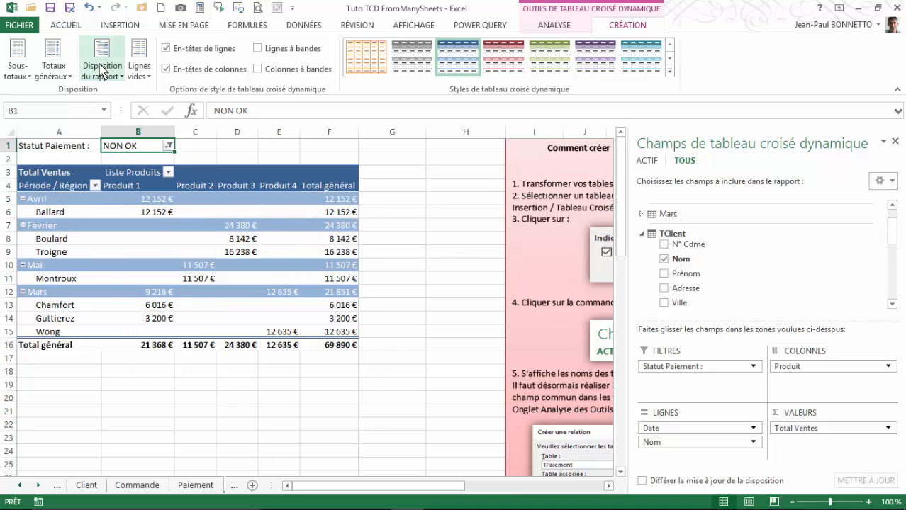
{"action": "left_click", "coordinate": [68, 25]}
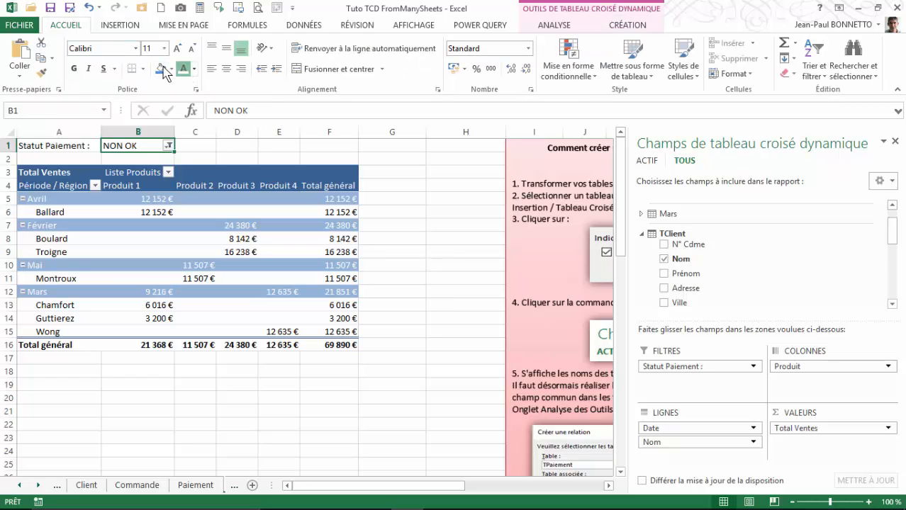
{"action": "left_click", "coordinate": [160, 69]}
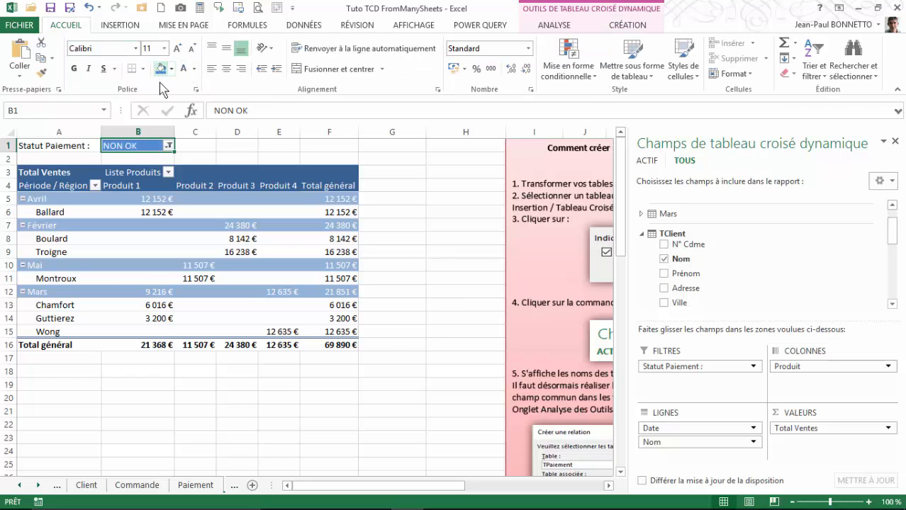
{"action": "left_click", "coordinate": [226, 69]}
{"action": "left_click", "coordinate": [73, 69]}
{"action": "left_click", "coordinate": [218, 147]}
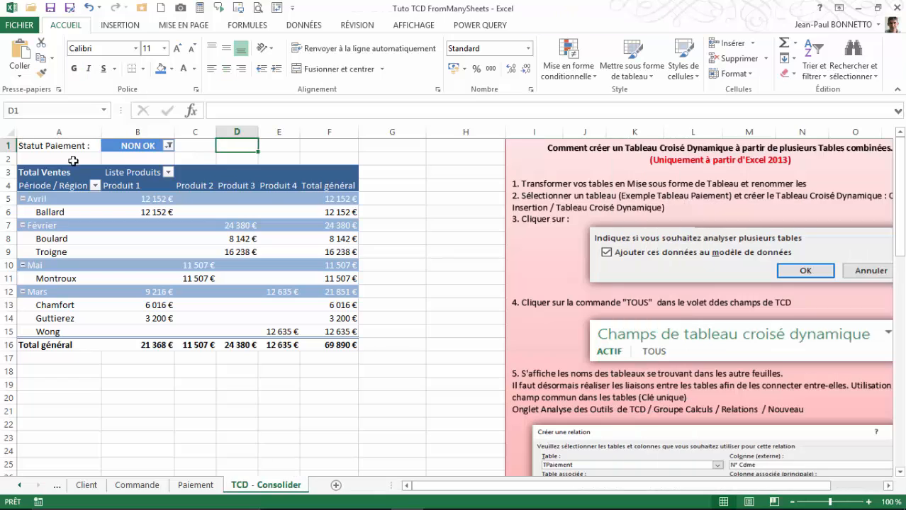
{"action": "left_click", "coordinate": [146, 149]}
{"action": "left_click", "coordinate": [202, 224]}
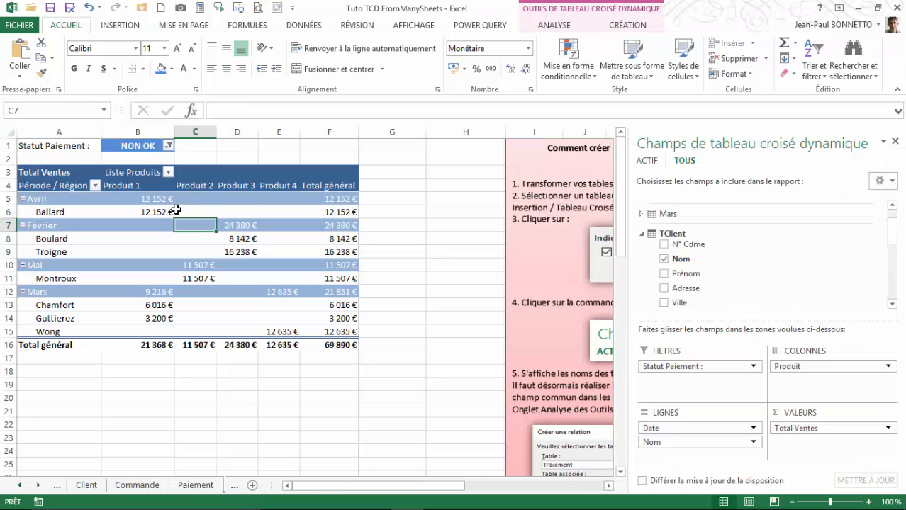
Step: Hide the gridlines on the TCD - Consolider sheet
{"action": "left_click", "coordinate": [248, 376]}
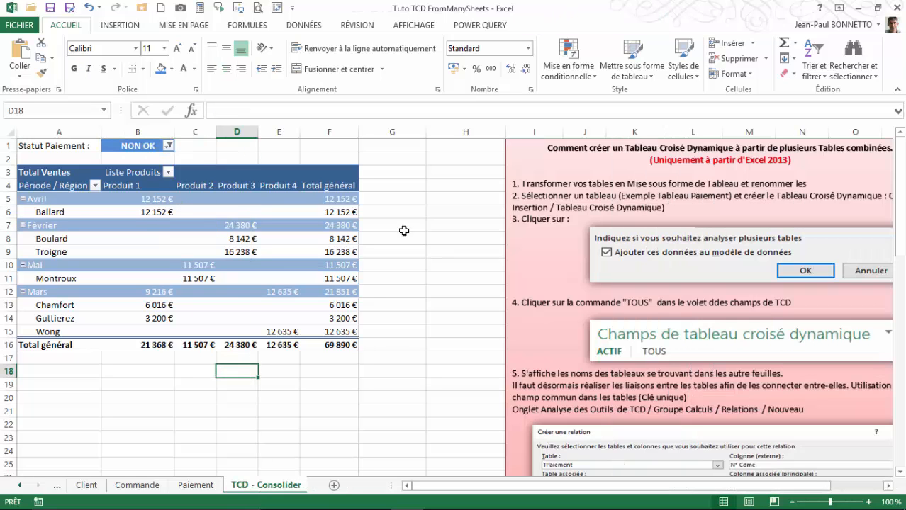
{"action": "left_click", "coordinate": [397, 26]}
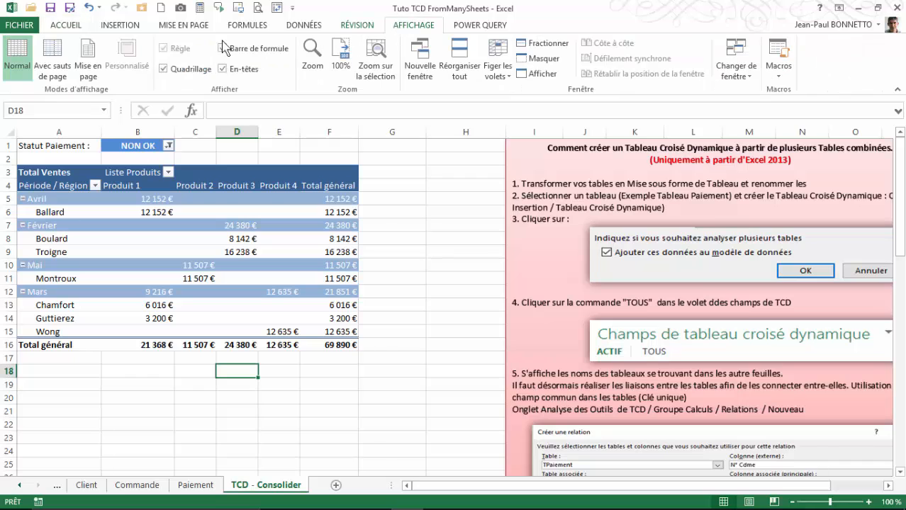
{"action": "left_click", "coordinate": [164, 69]}
{"action": "left_click", "coordinate": [392, 185]}
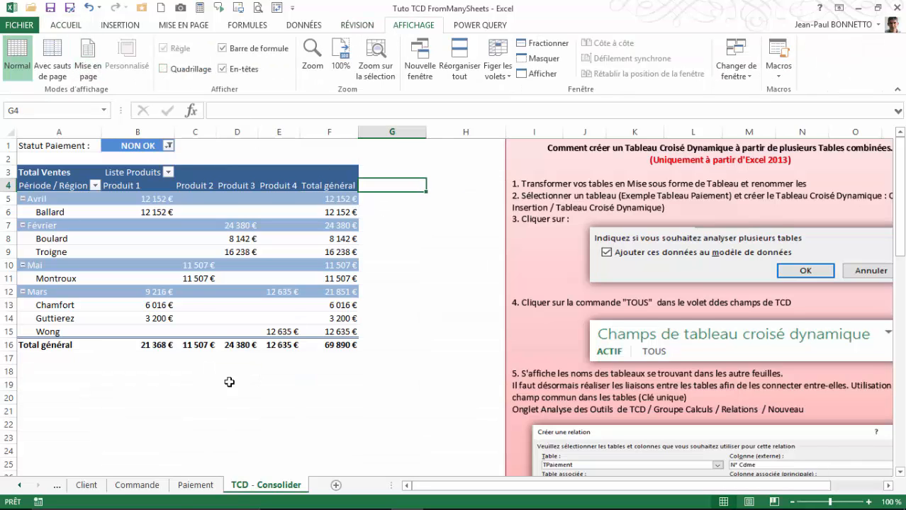
{"action": "left_click", "coordinate": [155, 241]}
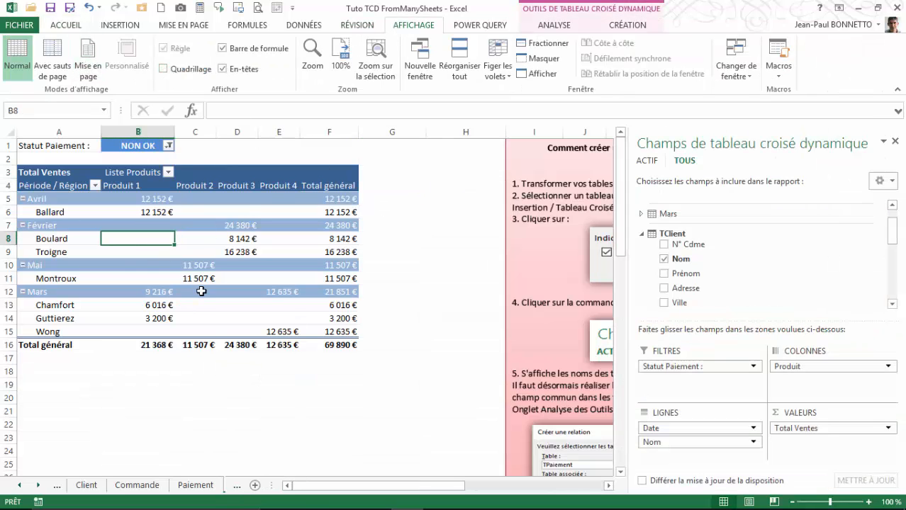
{"action": "left_click", "coordinate": [428, 268]}
Step: Review the source tables on the Client, Commande and Paiement sheets, and return to TCD - Consolider
{"action": "left_click", "coordinate": [84, 485]}
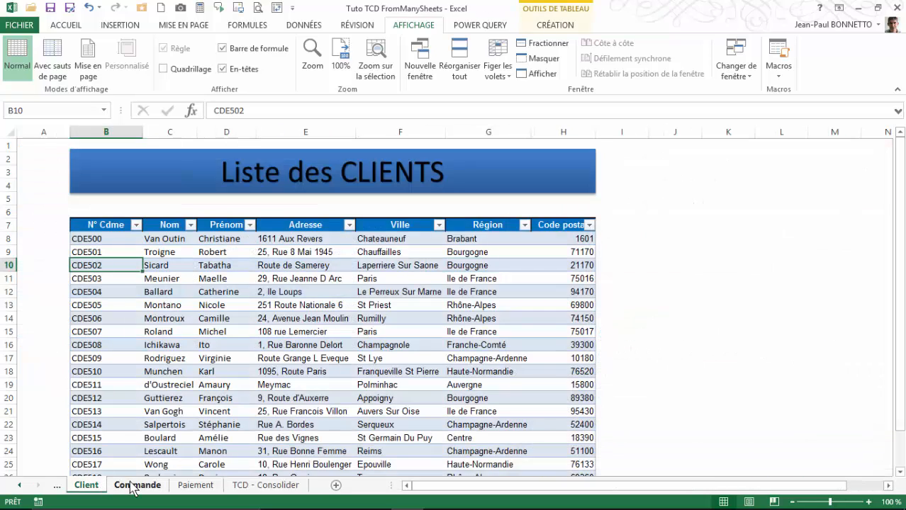
{"action": "left_click", "coordinate": [133, 485]}
{"action": "left_click", "coordinate": [181, 486]}
{"action": "left_click", "coordinate": [84, 485]}
{"action": "left_click", "coordinate": [135, 486]}
{"action": "left_click", "coordinate": [185, 486]}
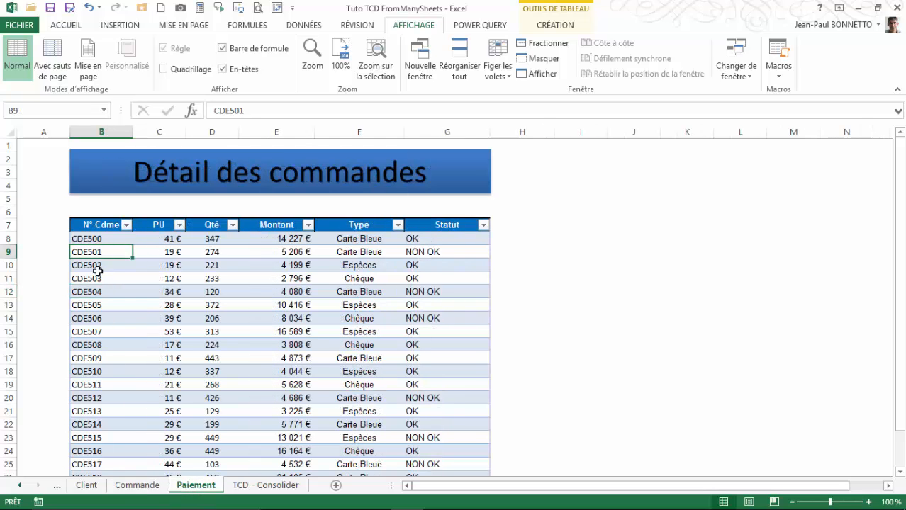
{"action": "left_click", "coordinate": [132, 486]}
{"action": "left_click", "coordinate": [84, 486]}
{"action": "left_click", "coordinate": [135, 486]}
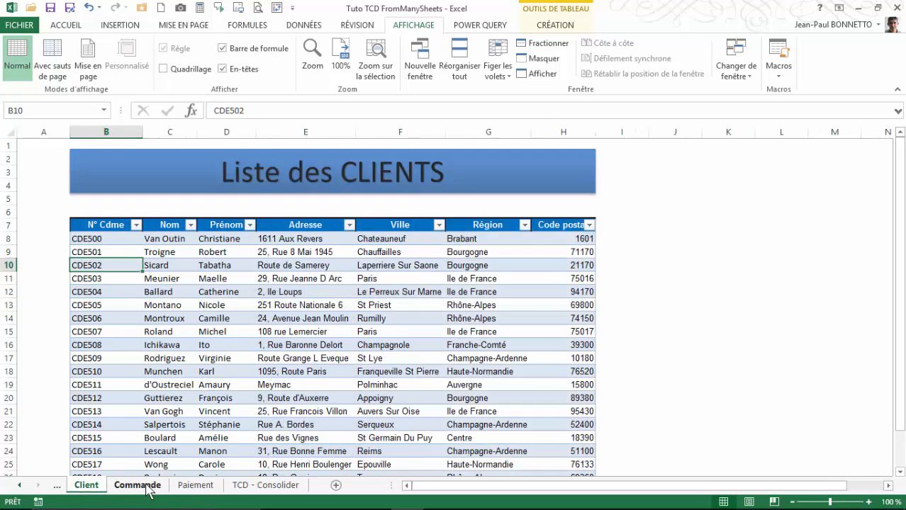
{"action": "left_click", "coordinate": [186, 486]}
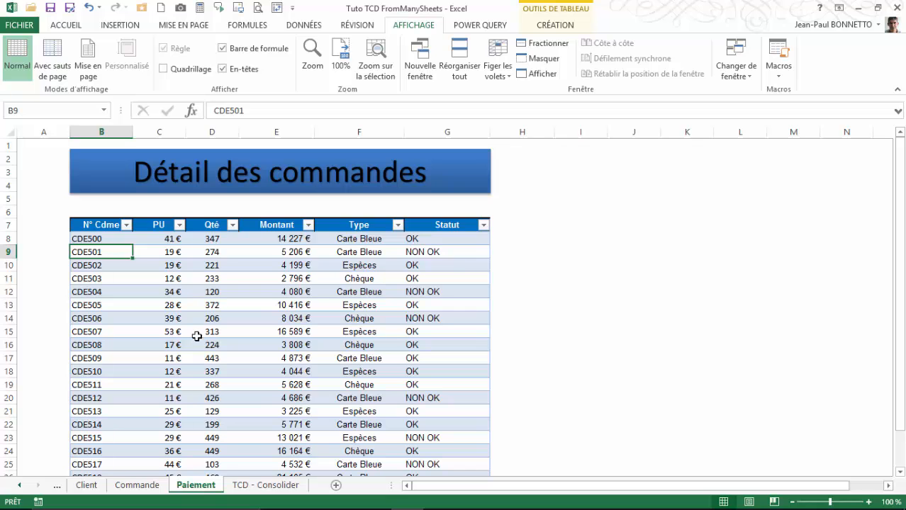
{"action": "left_click", "coordinate": [266, 486]}
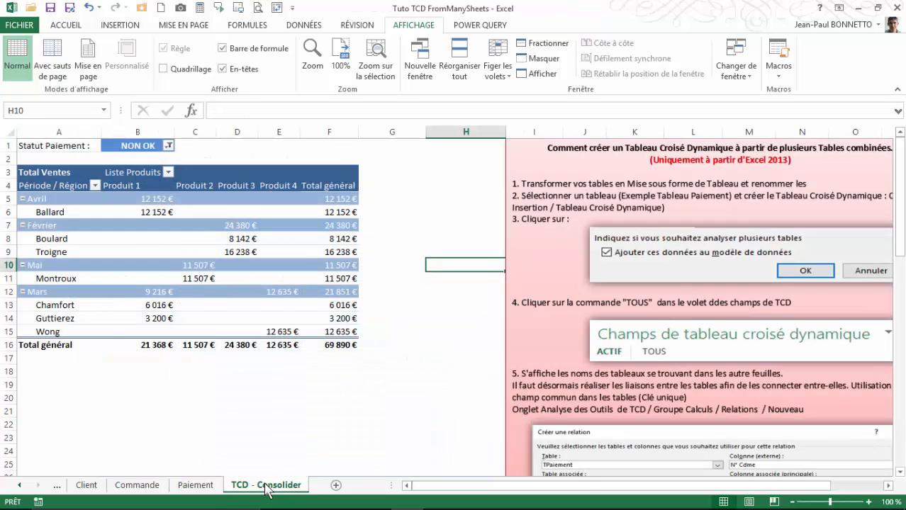
Step: Remove the Nom field from the pivot table's rows, keeping only Date
{"action": "left_click", "coordinate": [184, 252]}
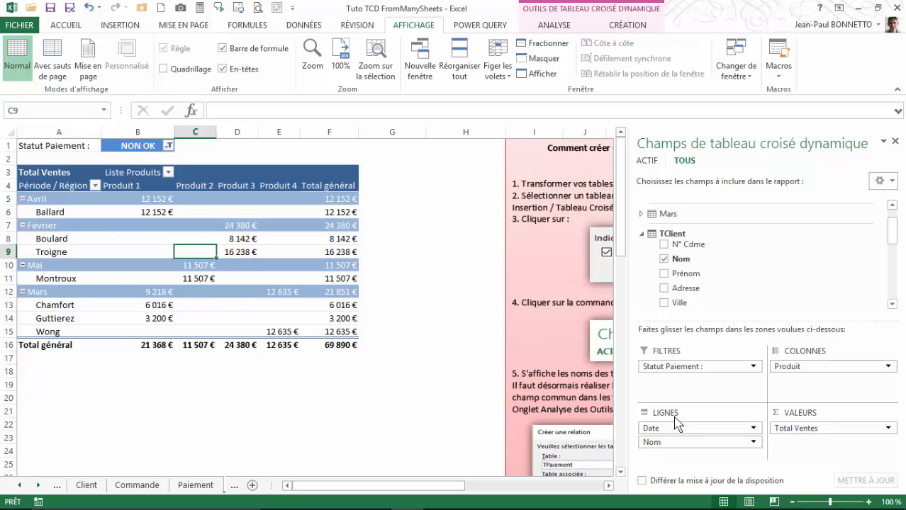
{"action": "left_click_drag", "start_coordinate": [672, 442], "coordinate": [425, 386]}
{"action": "left_click", "coordinate": [158, 224]}
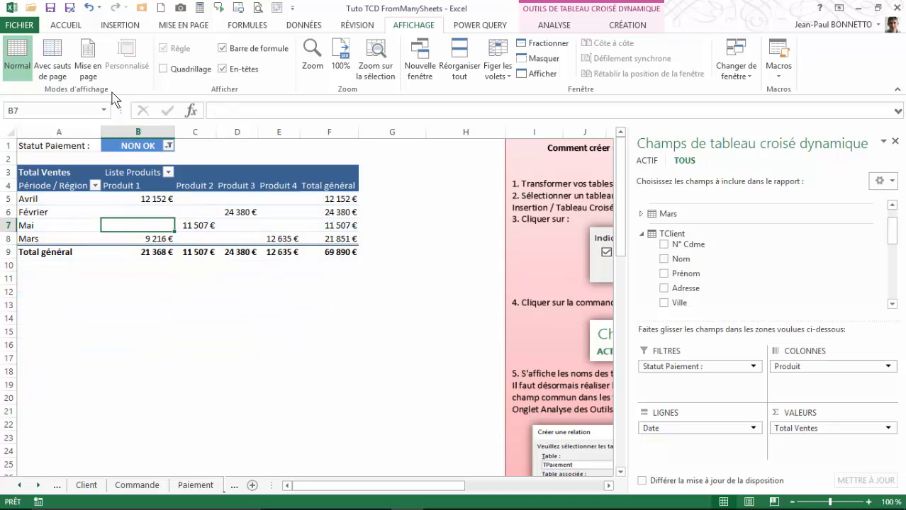
Step: Insert a pivot chart of the Barres groupées type based on the pivot table
{"action": "left_click", "coordinate": [623, 26]}
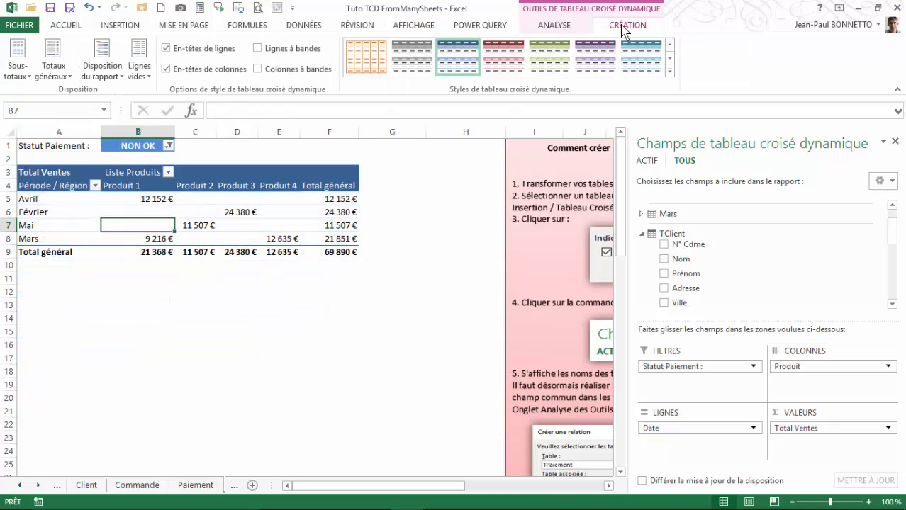
{"action": "left_click", "coordinate": [554, 26]}
{"action": "left_click", "coordinate": [646, 64]}
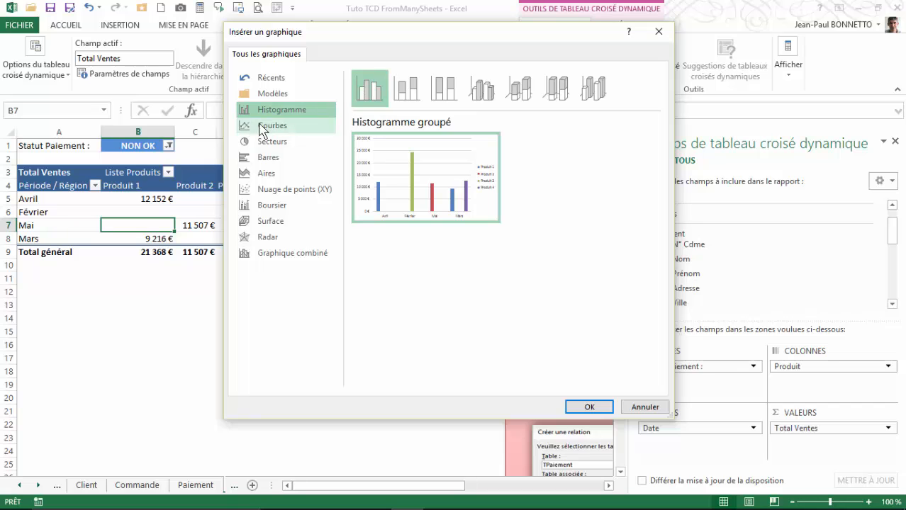
{"action": "left_click", "coordinate": [255, 156]}
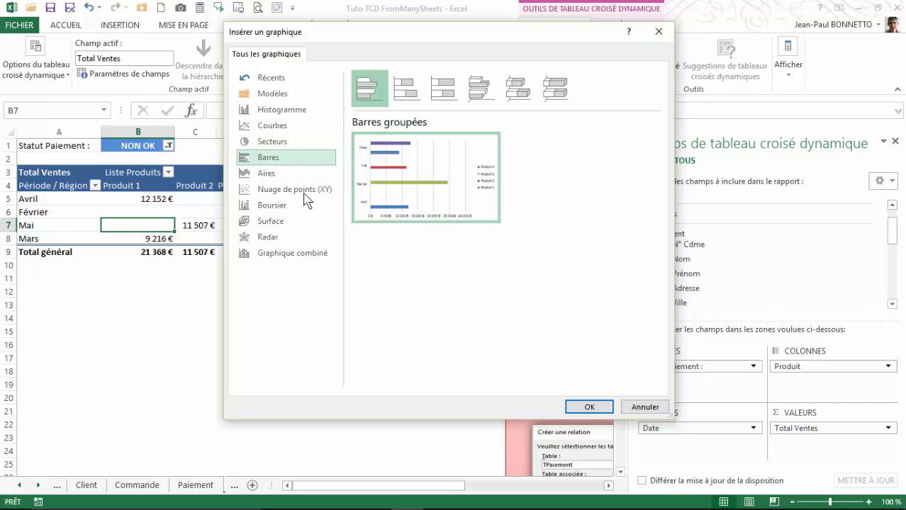
{"action": "left_click", "coordinate": [585, 407]}
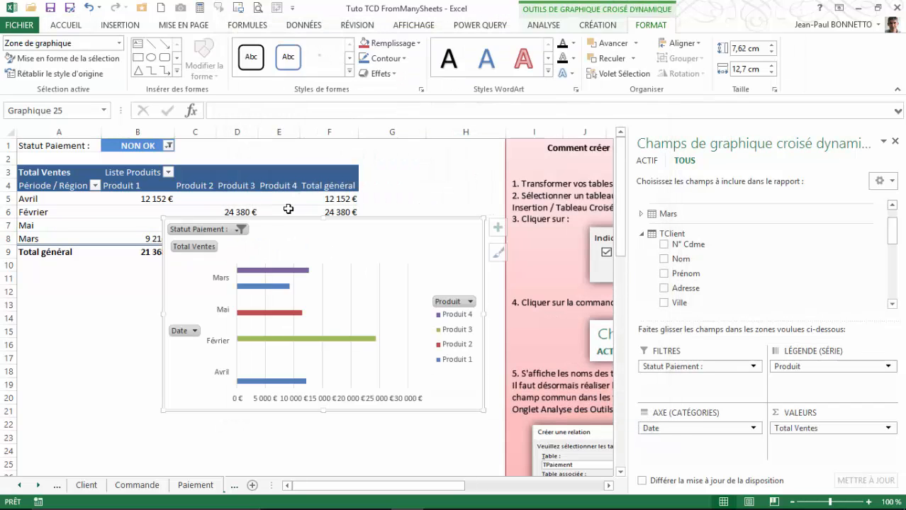
Step: Move the pivot chart beneath the pivot table and hide all of its field buttons
{"action": "left_click_drag", "start_coordinate": [346, 224], "coordinate": [243, 263]}
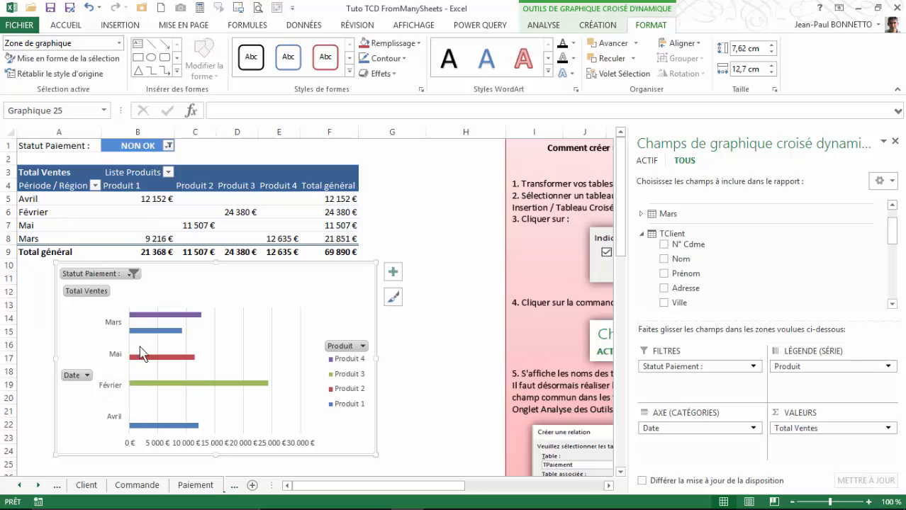
{"action": "right_click", "coordinate": [102, 282]}
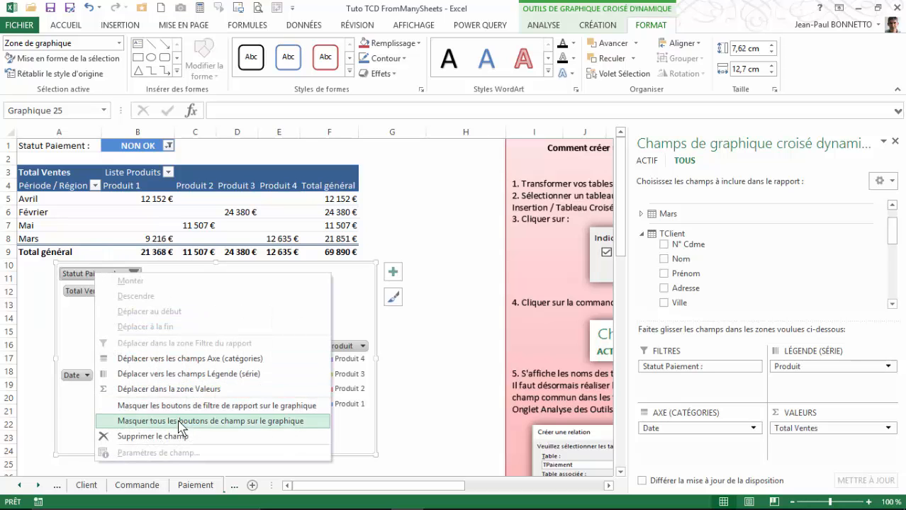
{"action": "left_click", "coordinate": [181, 426]}
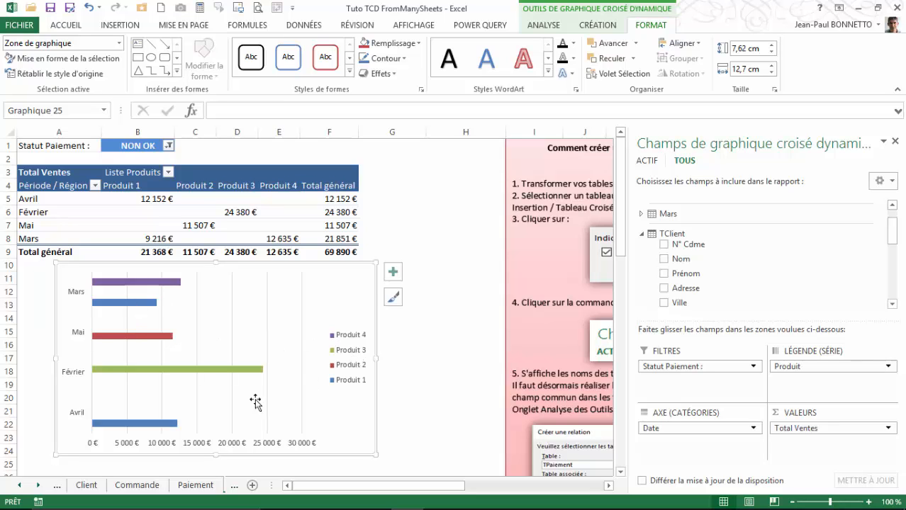
Step: Shift the pivot chart slightly left and widen it to span columns A to H, leaving the chart deselected
{"action": "left_click_drag", "start_coordinate": [245, 266], "coordinate": [218, 269]}
{"action": "left_click_drag", "start_coordinate": [350, 363], "coordinate": [484, 369]}
{"action": "left_click", "coordinate": [445, 222]}
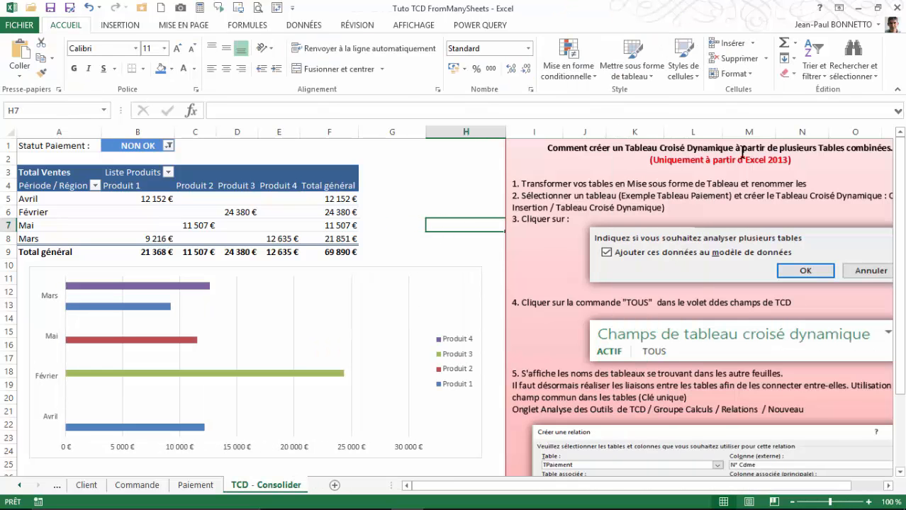
{"action": "left_click", "coordinate": [458, 183]}
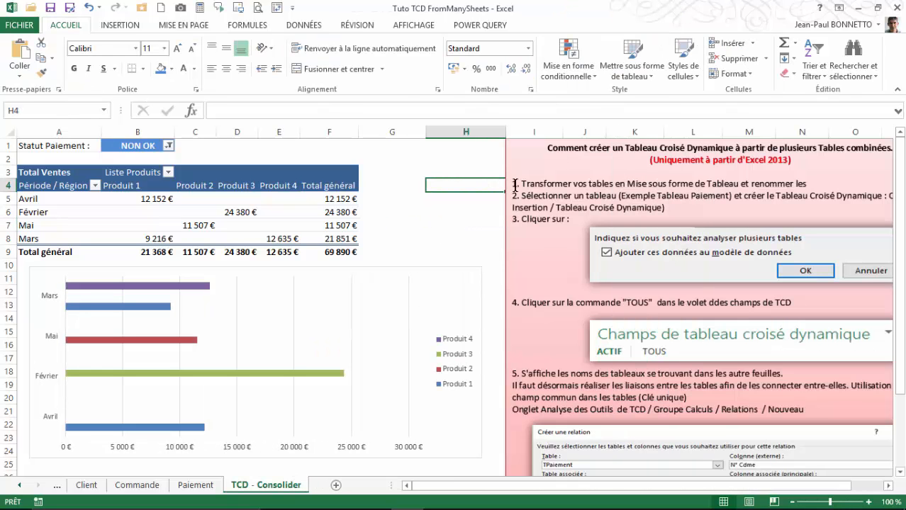